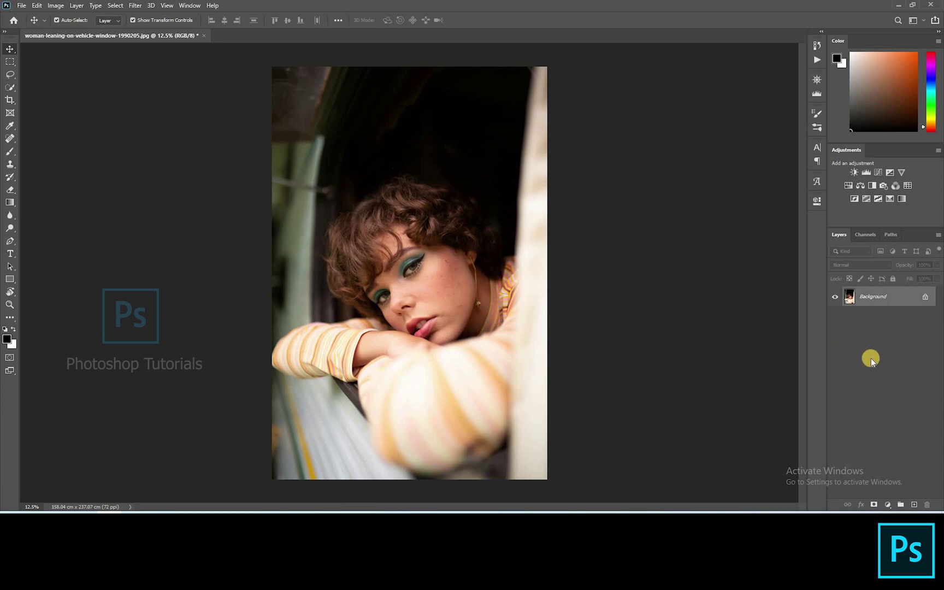
Duplicate the portrait photo onto a new Layer 1 above Background.
key("ctrl+j")
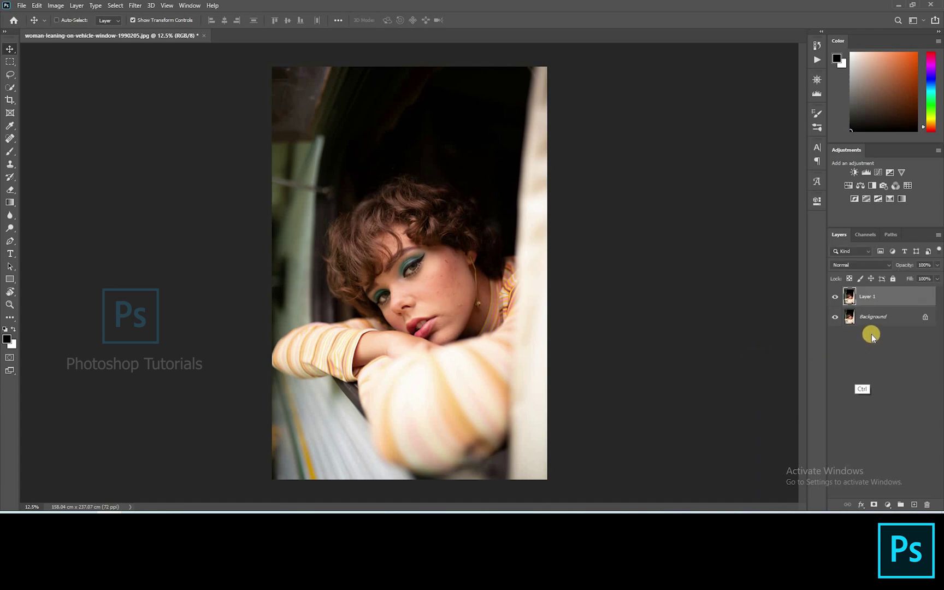
key("ctrl+shift")
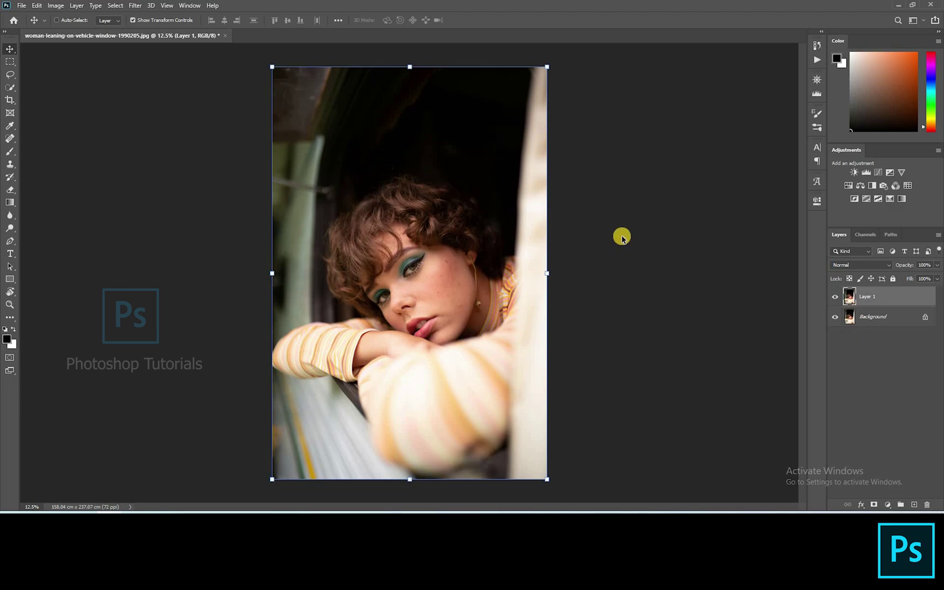
Open Camera Raw on the copy and pull Highlights down to -58.
key("ctrl+shift+a")
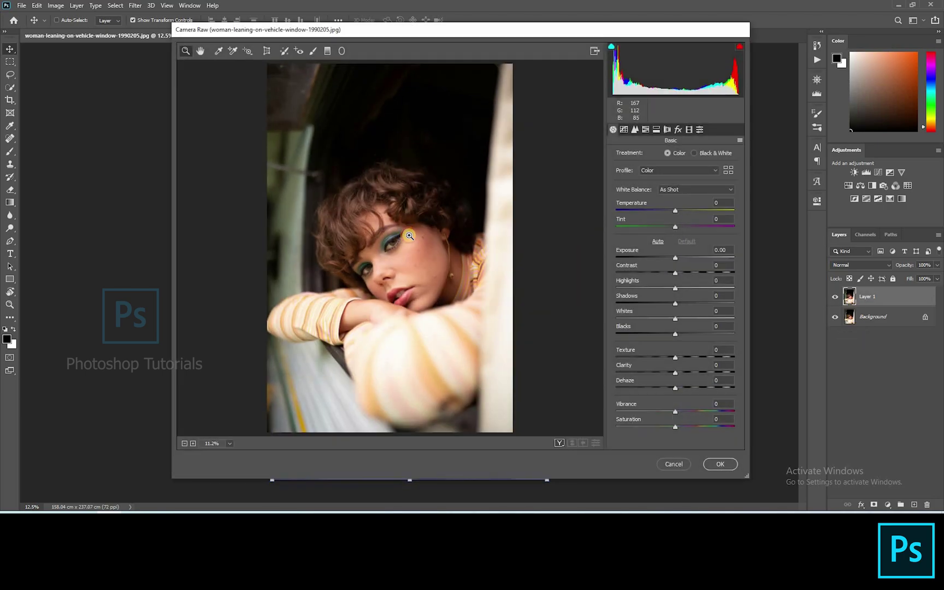
scroll(432, 152, "up", 5)
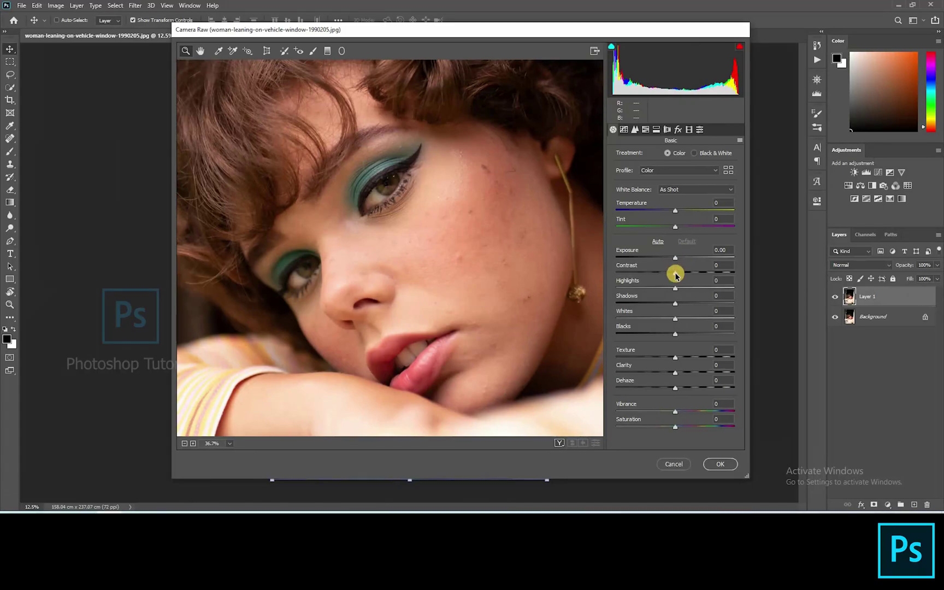
left_click_drag(650, 290, 697, 308)
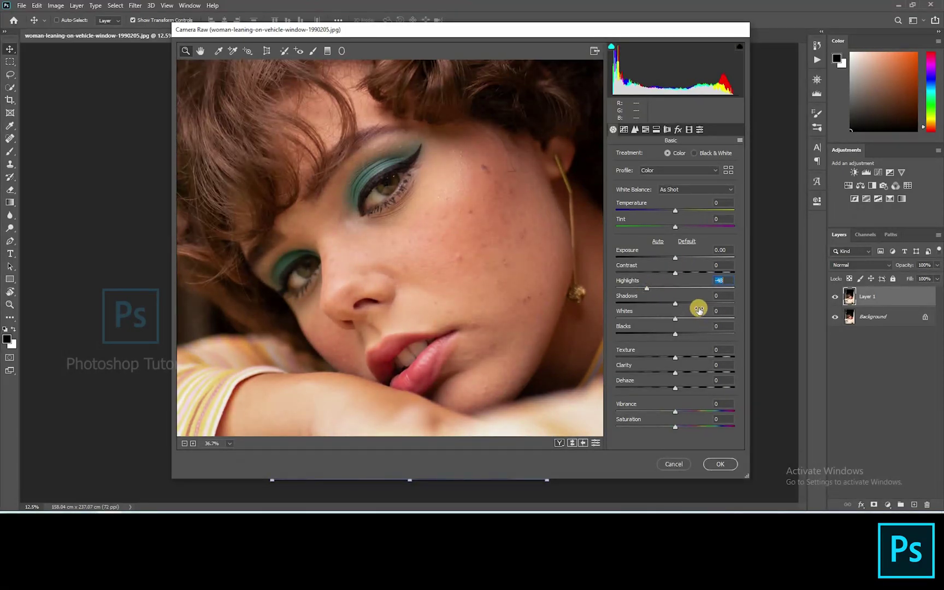
right_click(585, 400)
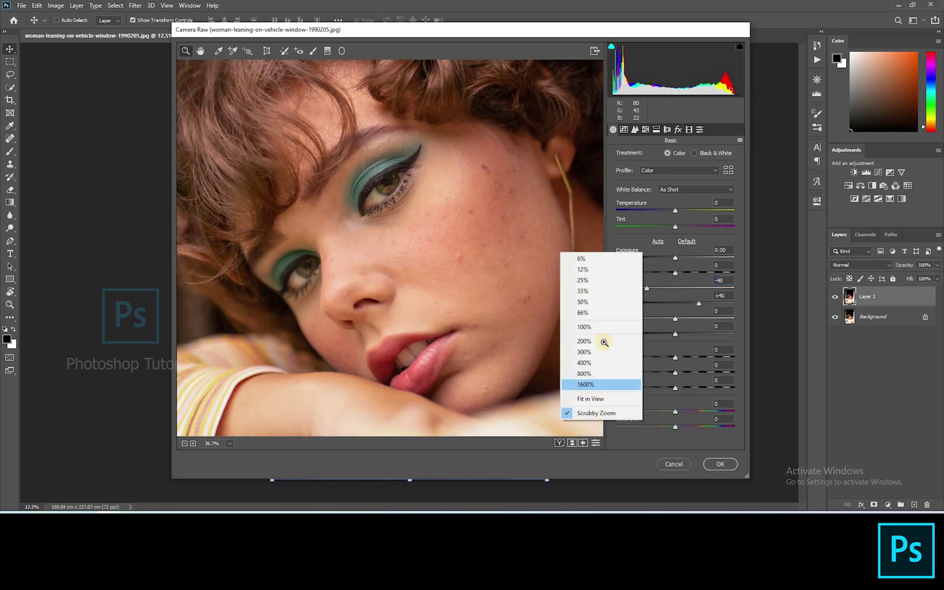
left_click(598, 399)
left_click_drag(646, 295, 640, 290)
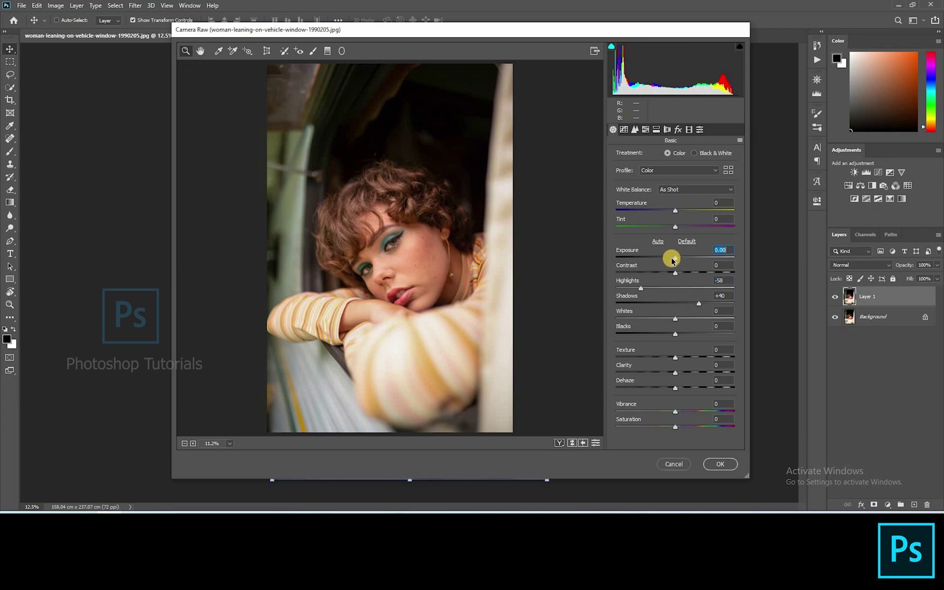
Darken Exposure to -0.65, checking the cheek up close before refitting the preview.
left_click_drag(672, 259, 671, 257)
right_click(450, 321)
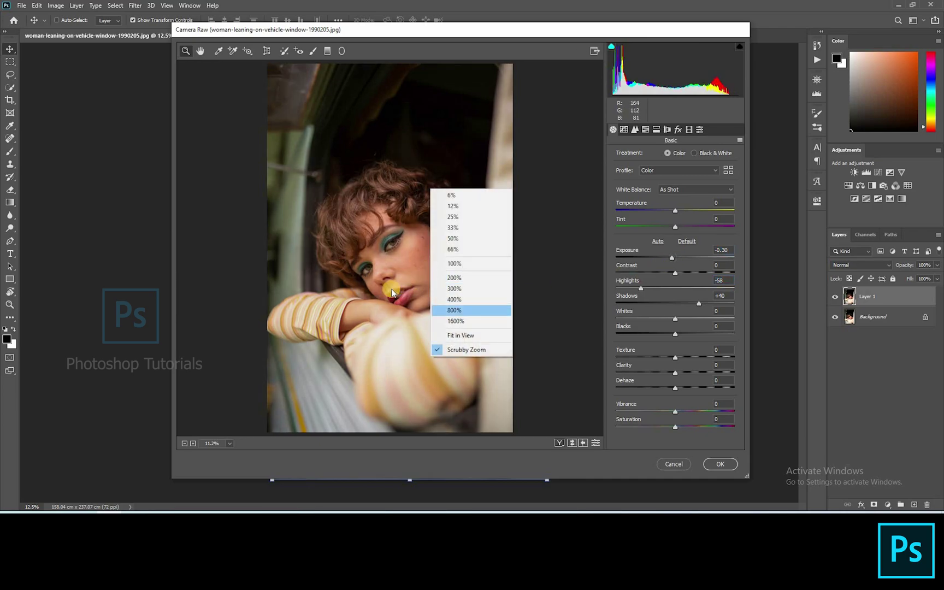
left_click(452, 221)
left_click(452, 220)
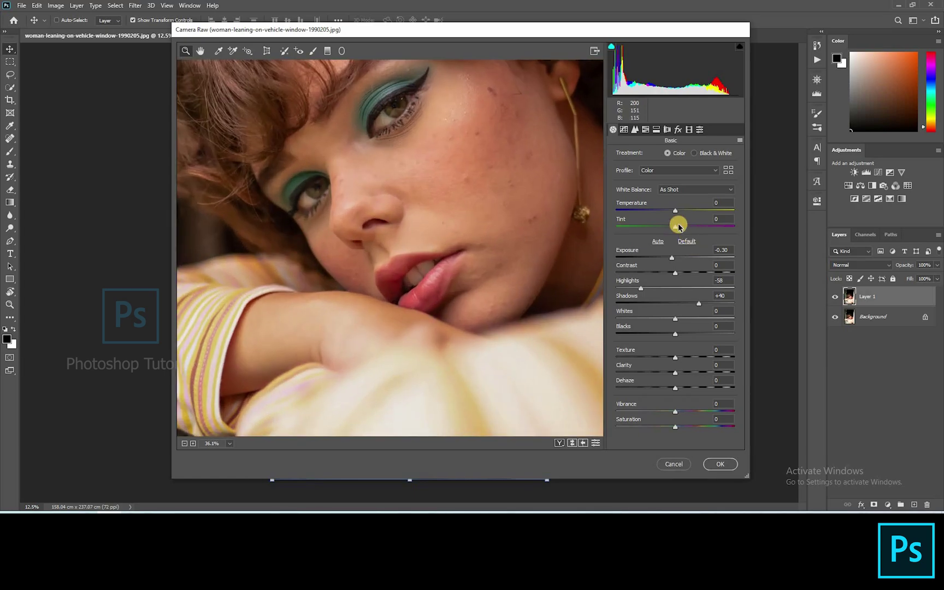
left_click(667, 258)
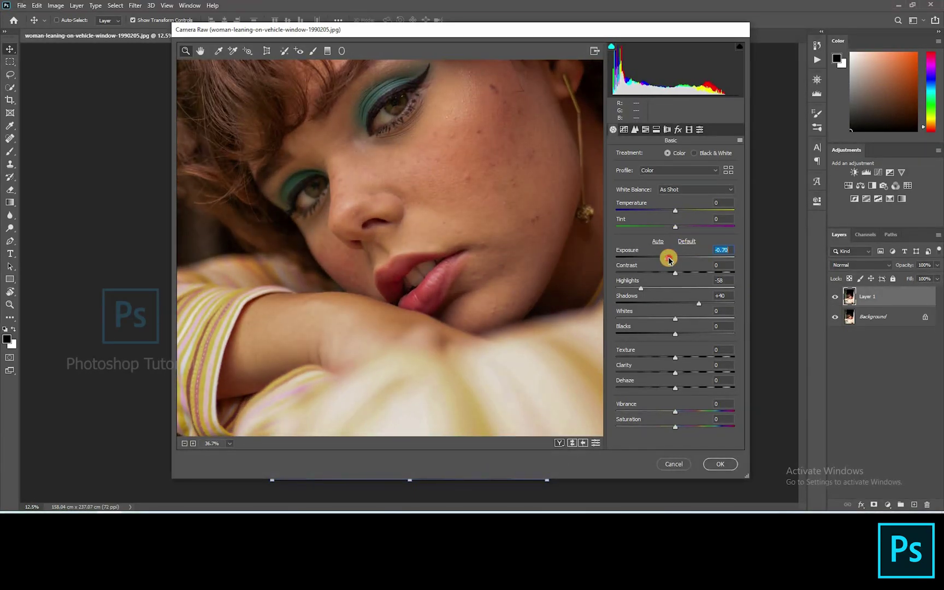
left_click_drag(668, 259, 667, 257)
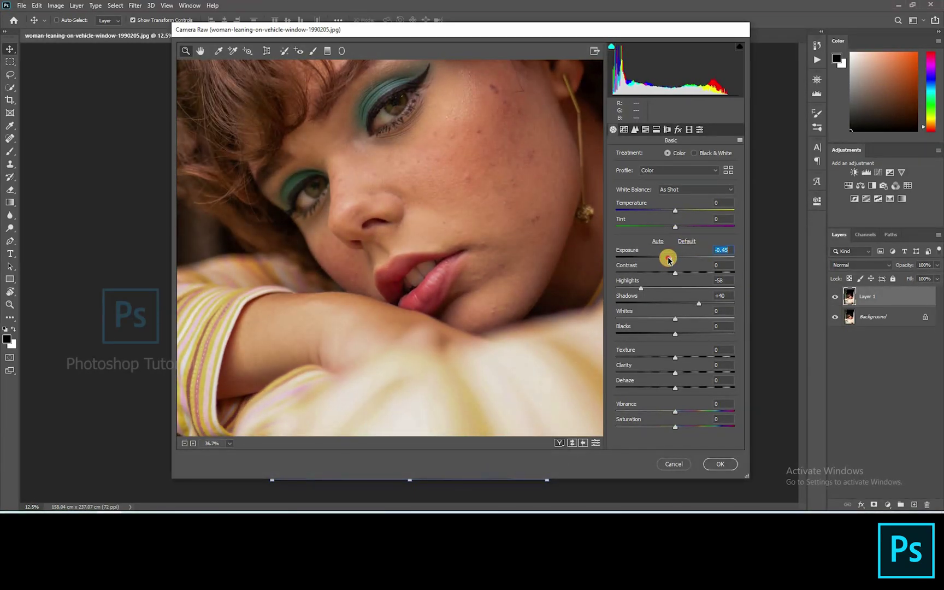
right_click(437, 284)
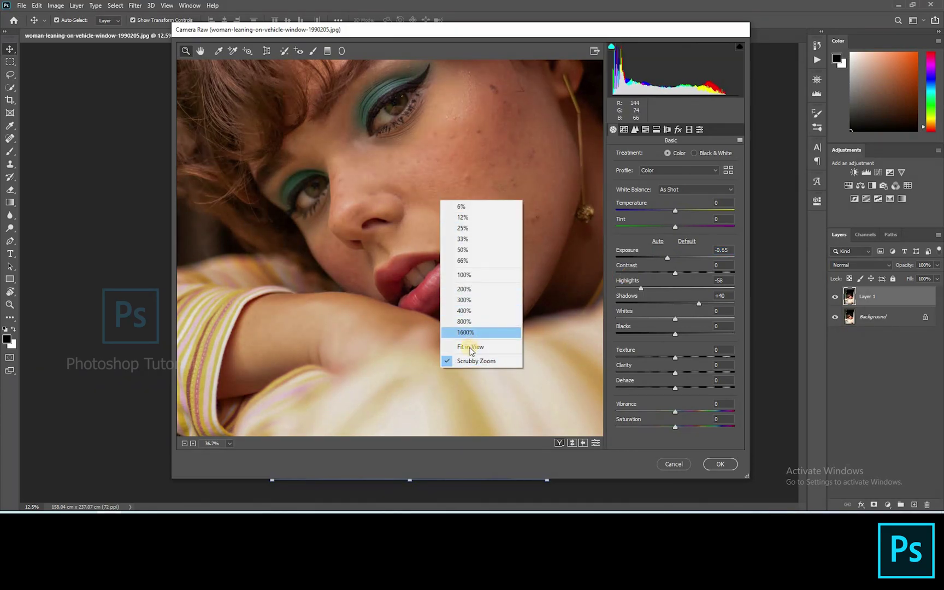
left_click(468, 347)
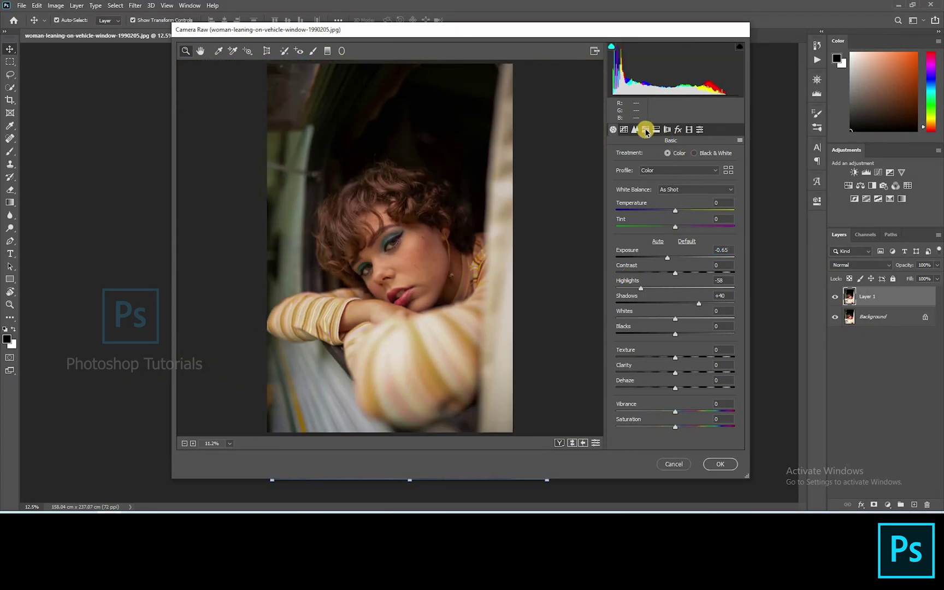
Shift HSL hues to Oranges -4, Yellows -26, Greens +100, Blues -14 and apply the grade.
left_click(646, 133)
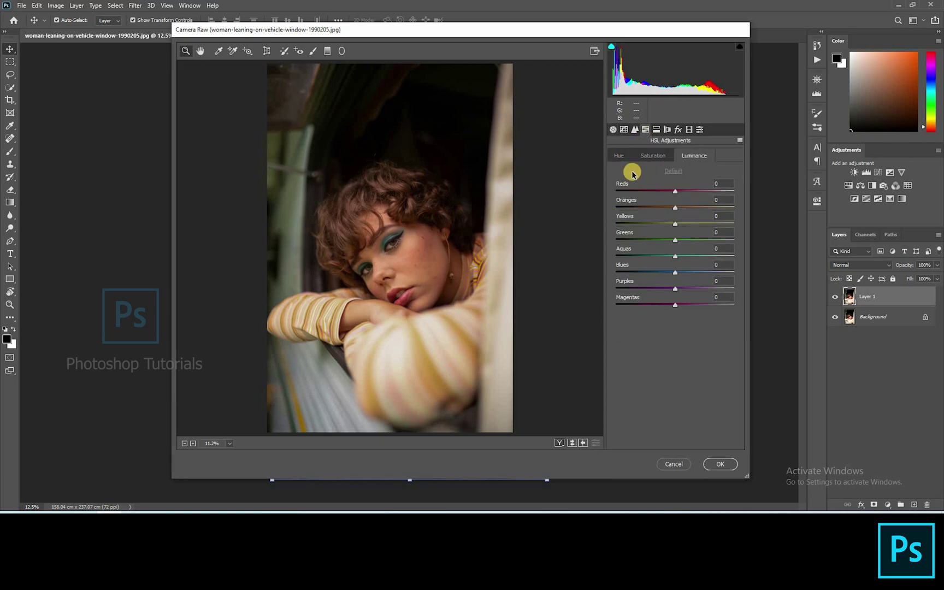
left_click(682, 272)
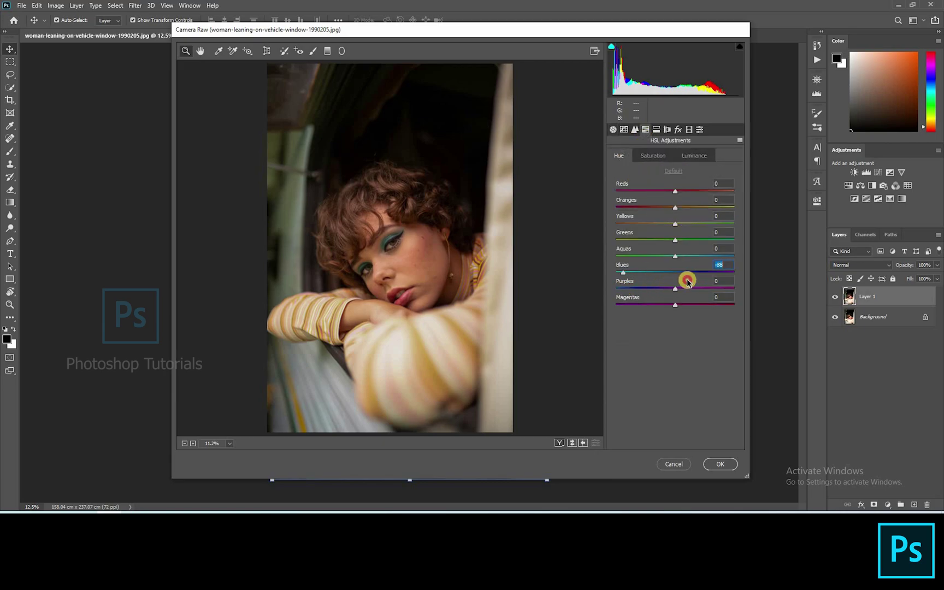
type("-14")
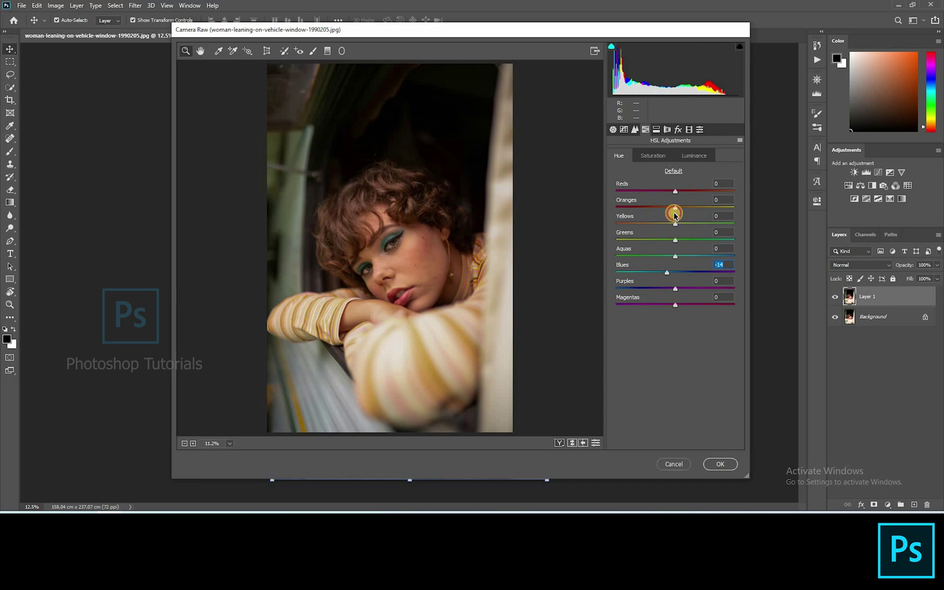
left_click_drag(674, 215, 742, 234)
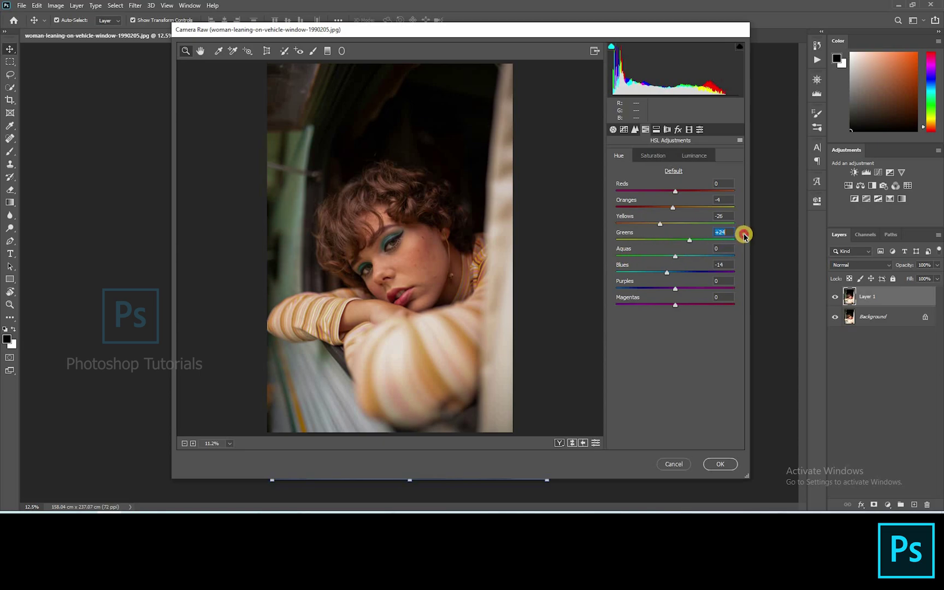
left_click(678, 256)
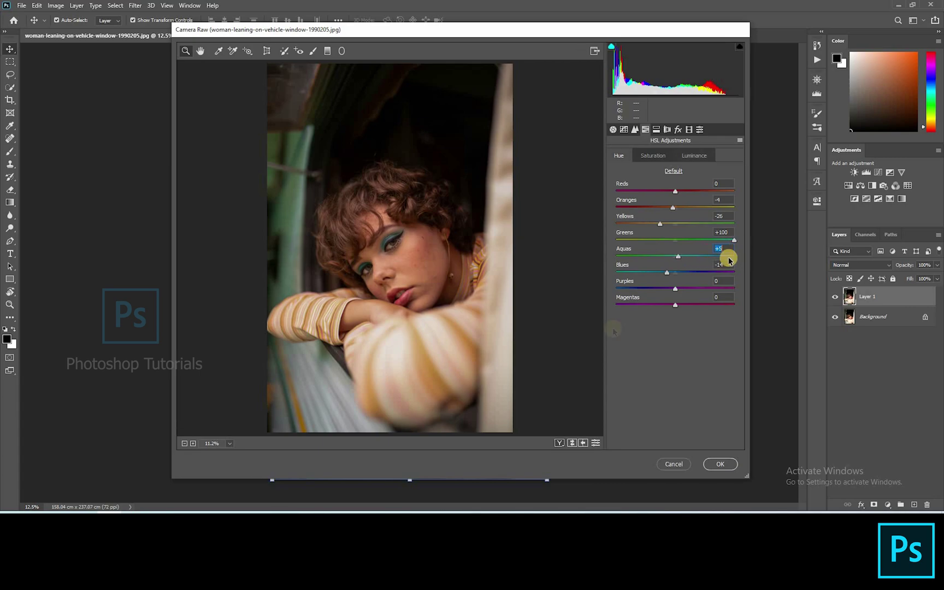
key("ctrl+z")
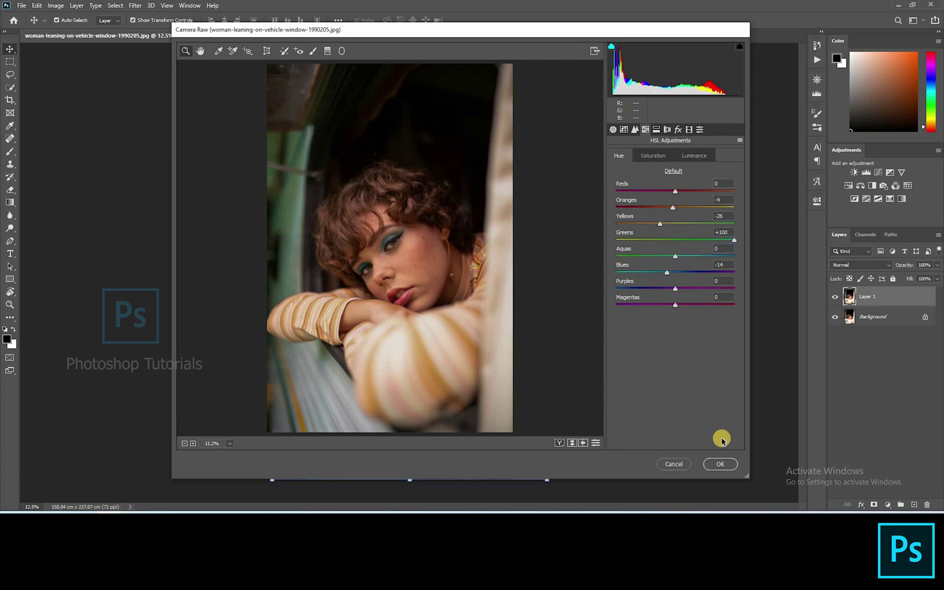
left_click(721, 463)
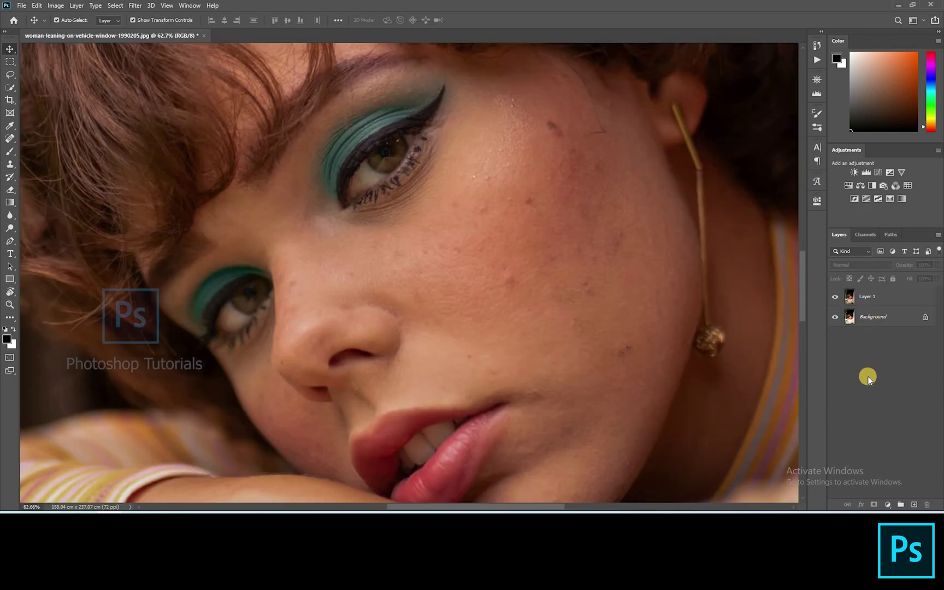
Add a new empty layer named Skin Cleanup above Layer 1.
key("alt+period")
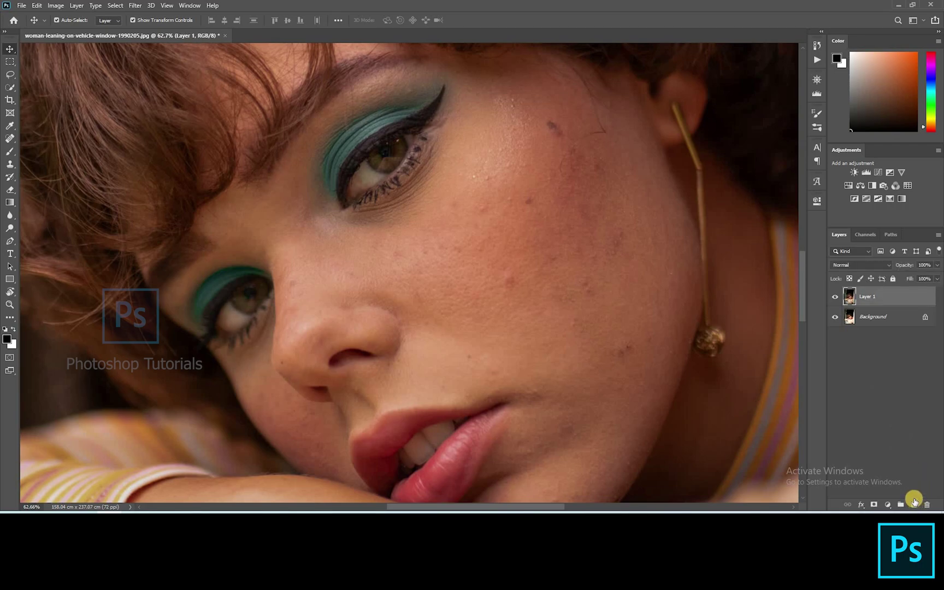
key("ctrl+shift+alt+n")
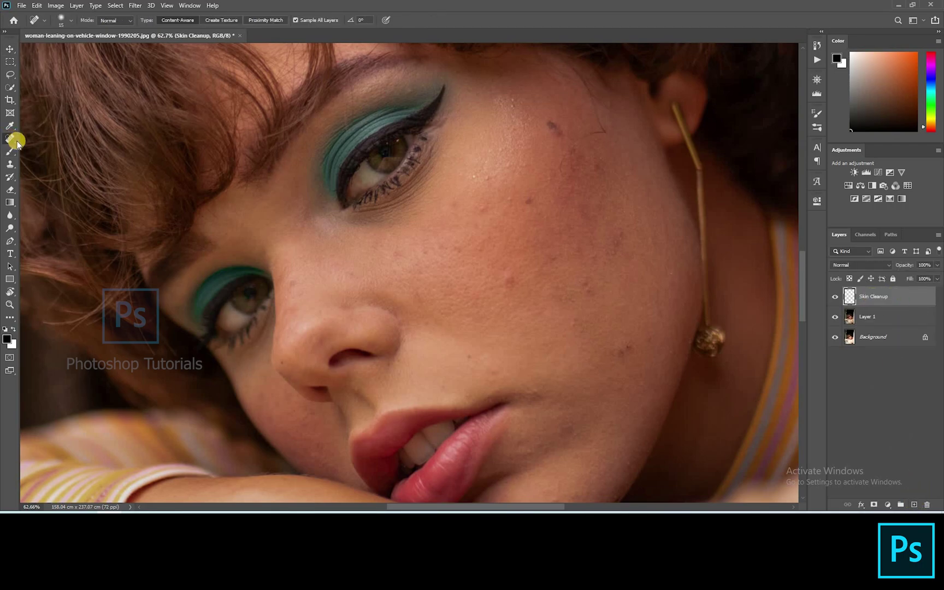
left_click_drag(15, 141, 49, 145)
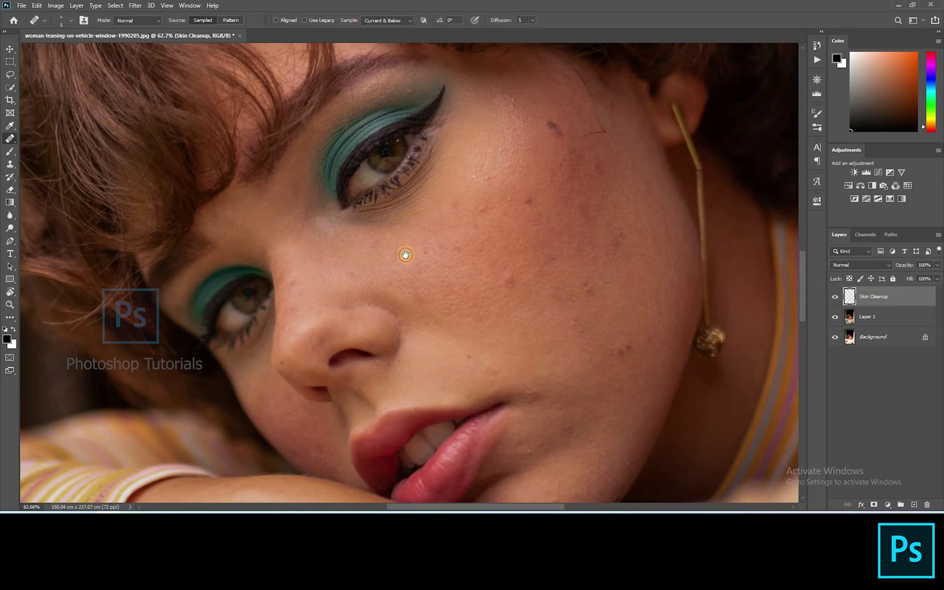
Heal dark spots, blemishes and stray hair strands on the cheek and near the hairline.
left_click_drag(429, 253, 389, 341)
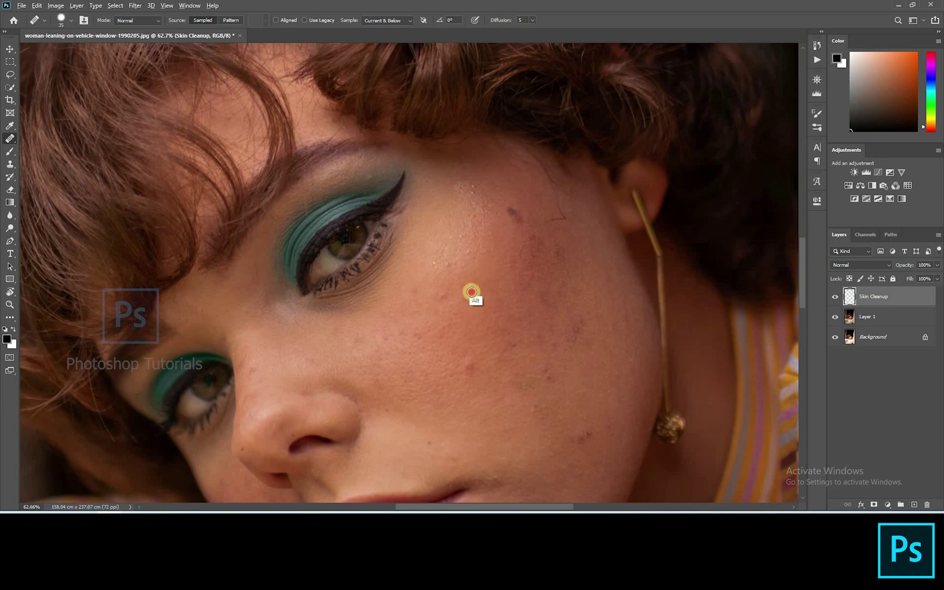
left_click(469, 275, "alt")
left_click(484, 241)
left_click(504, 217)
left_click(521, 251)
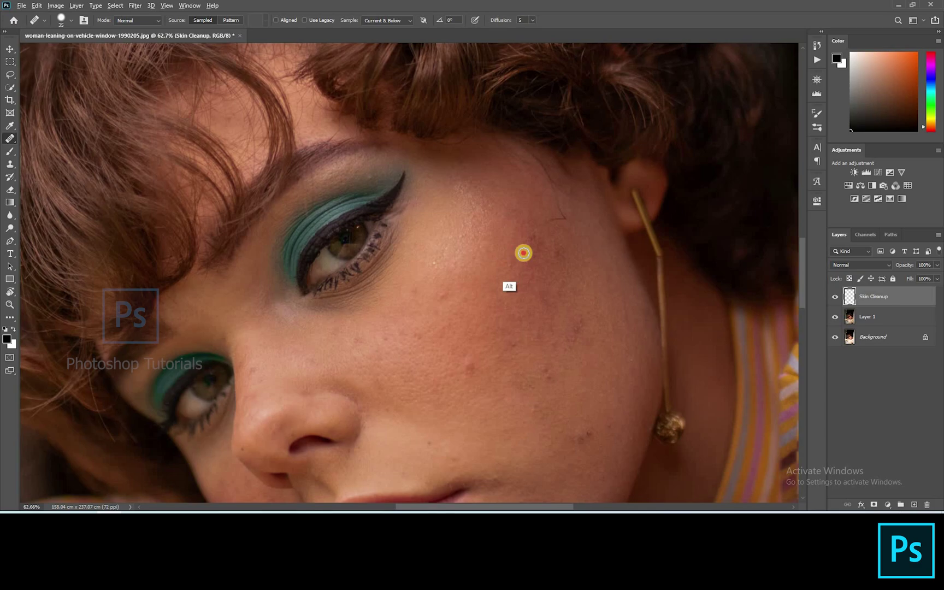
left_click(582, 272)
left_click(539, 239)
left_click(558, 215)
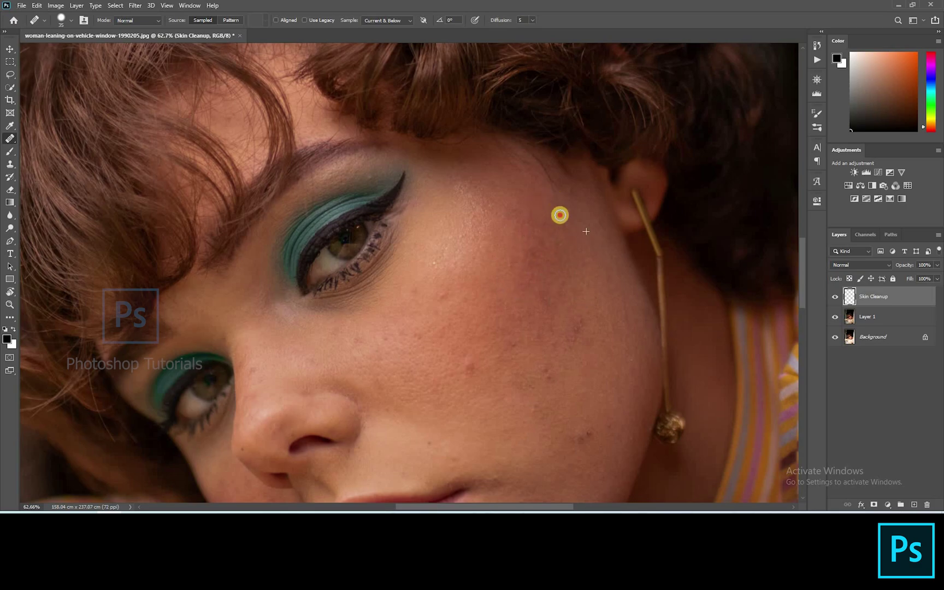
left_click(577, 206)
left_click(546, 174)
Heal the remaining cheek spots, including a small white blemish, from a new source.
scroll(587, 266, "down", 3)
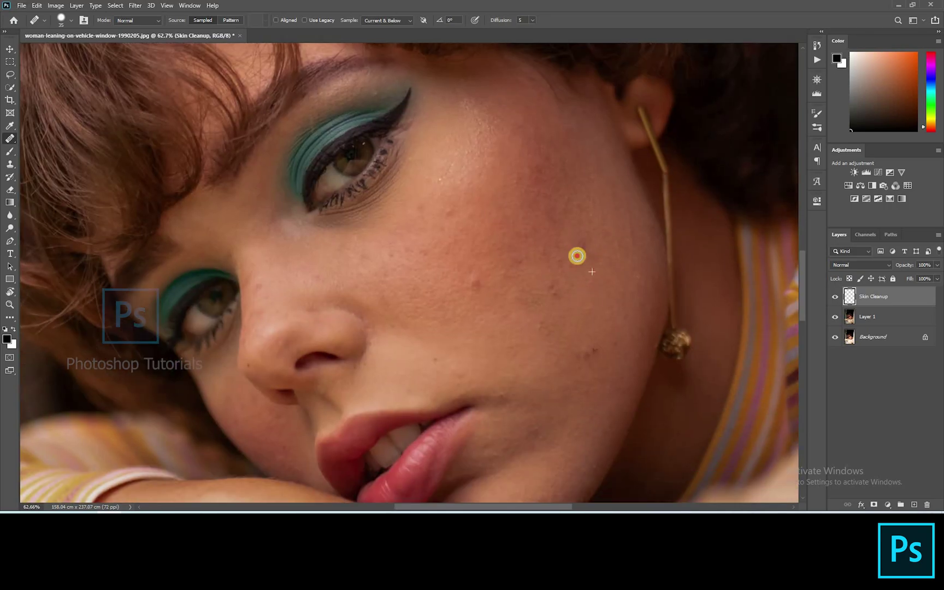
left_click(561, 235, "alt")
left_click(530, 267)
scroll(575, 280, "down", 3)
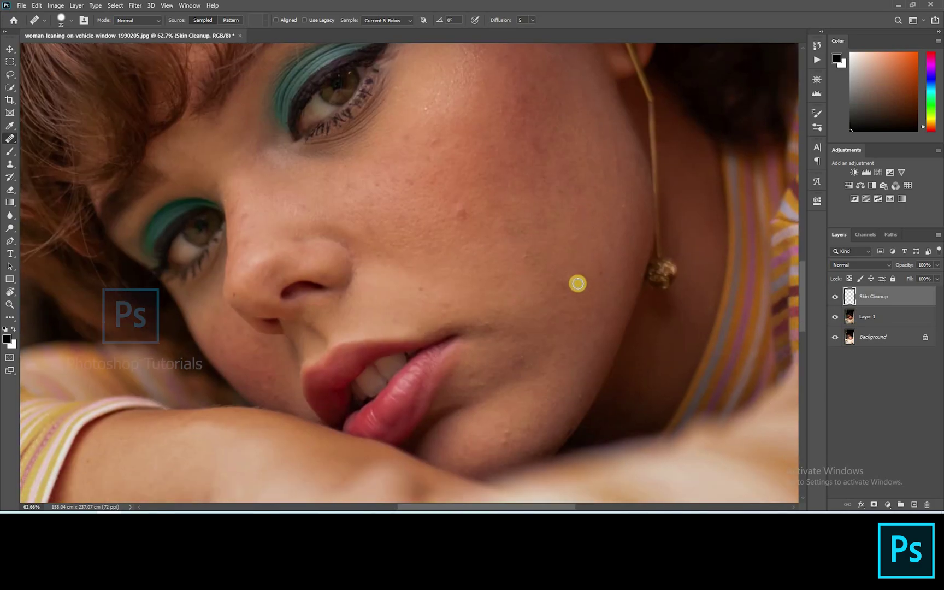
left_click(532, 289)
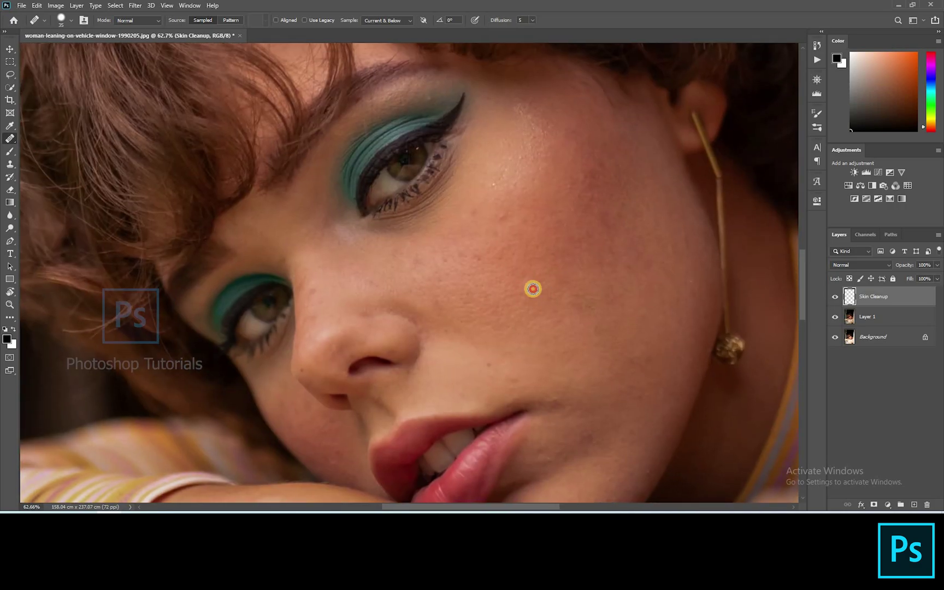
scroll(656, 282, "up", 2)
scroll(656, 282, "left", 3)
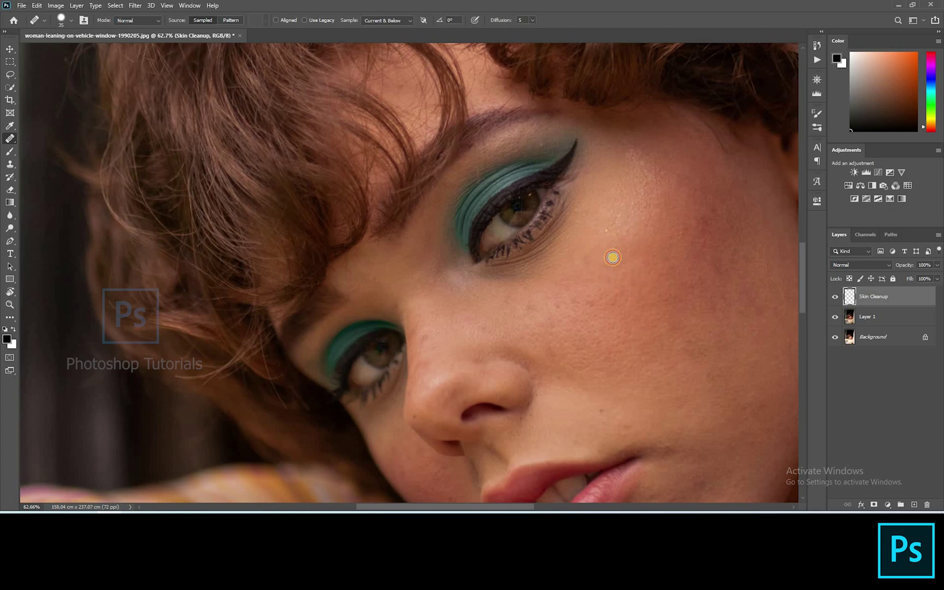
scroll(611, 255, "down", 3)
scroll(610, 255, "right", 1)
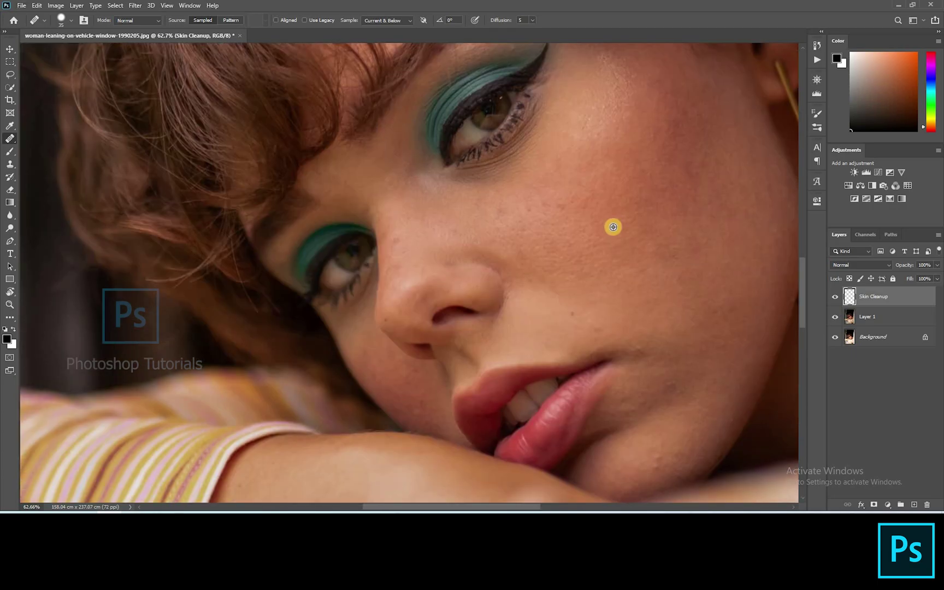
left_click(582, 242)
left_click(534, 206)
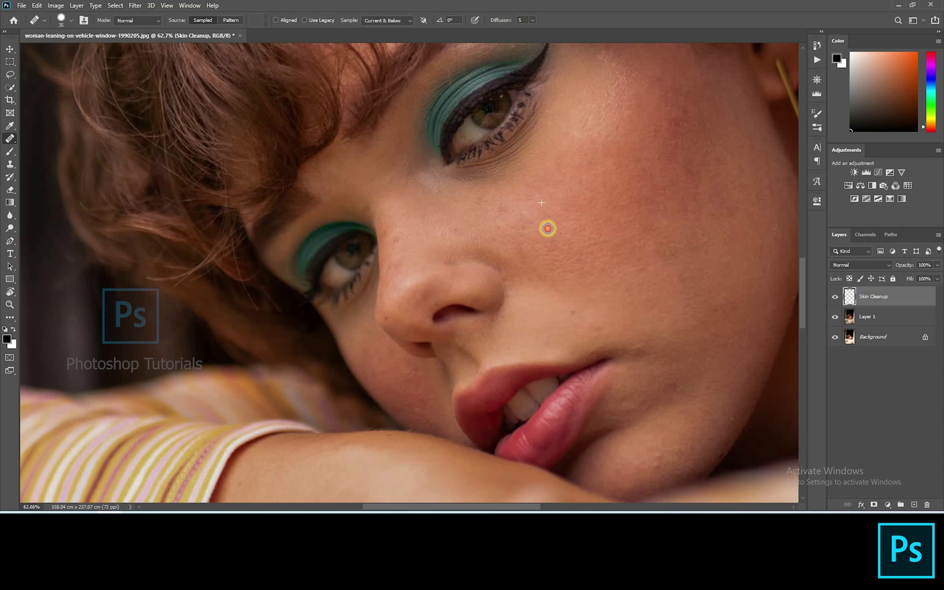
left_click(573, 249)
Heal the spot beside the nose and the jaw, then toggle Skin Cleanup to compare.
left_click(396, 240)
left_click(418, 220, "alt")
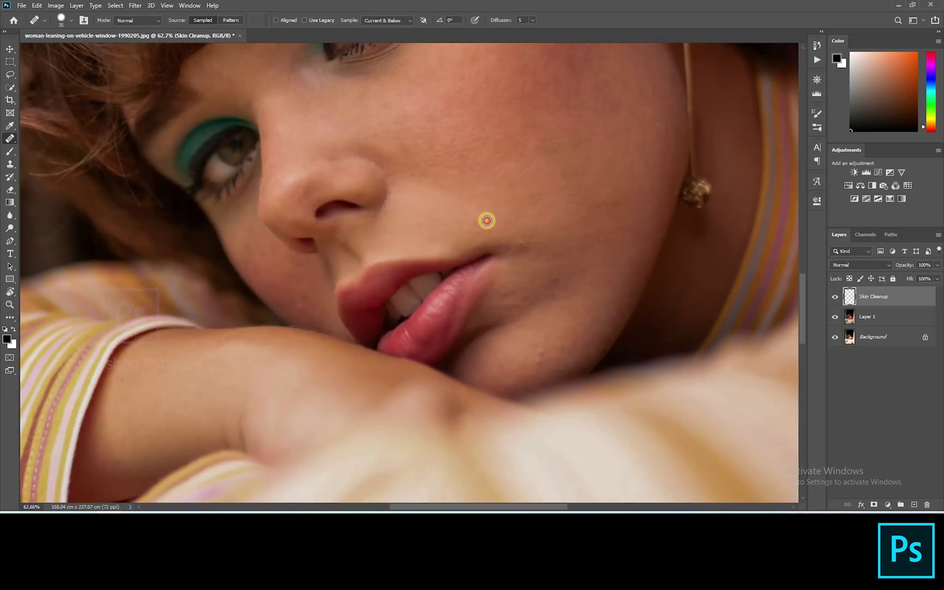
left_click(541, 361, "alt")
left_click(608, 329, "alt")
scroll(565, 369, "down", 5)
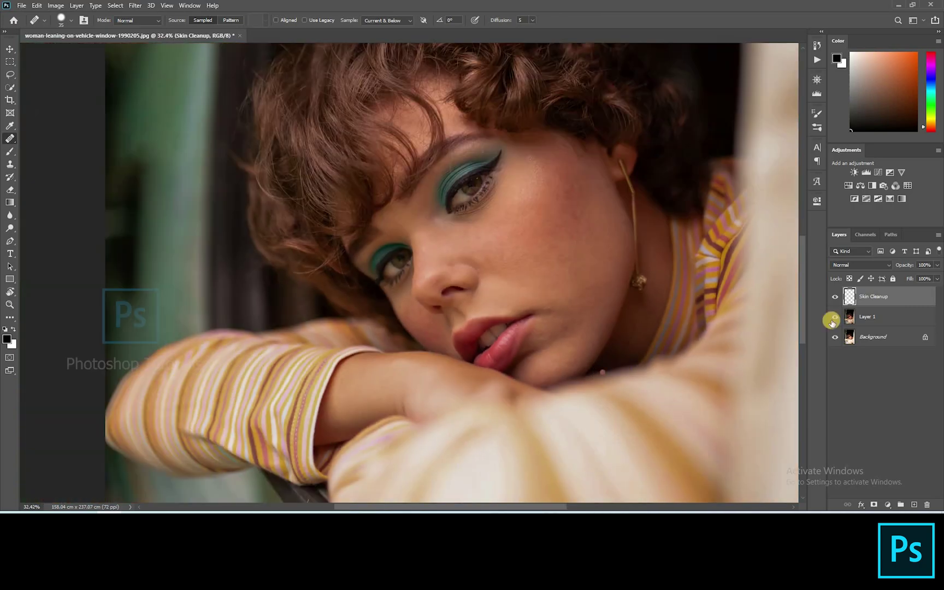
left_click(835, 297)
left_click(835, 297)
Paint away the blemishes near the lips using clean cheek skin as the source.
scroll(569, 307, "up", 4)
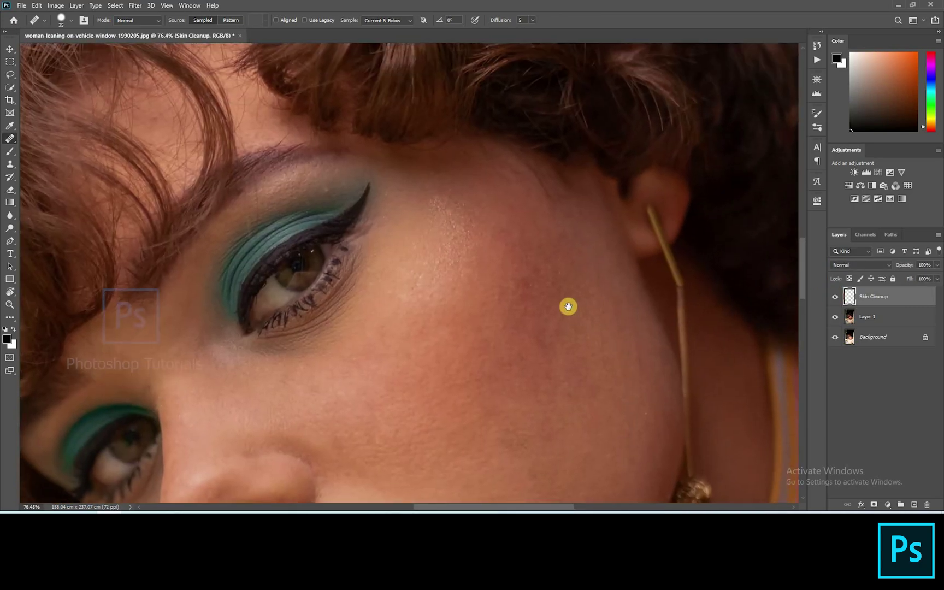
left_click_drag(712, 207, 560, 117)
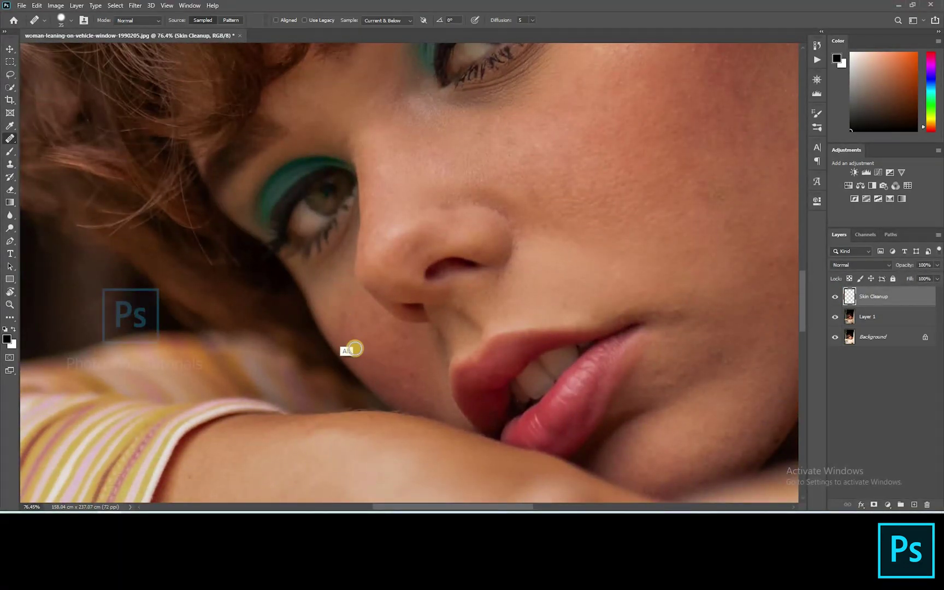
left_click(351, 339, "alt")
mouse_move(364, 337)
left_mouse_down()
mouse_move(424, 373)
mouse_move(405, 387)
mouse_move(425, 364)
mouse_move(407, 427)
mouse_move(451, 396)
left_mouse_up()
scroll(449, 394, "down", 5)
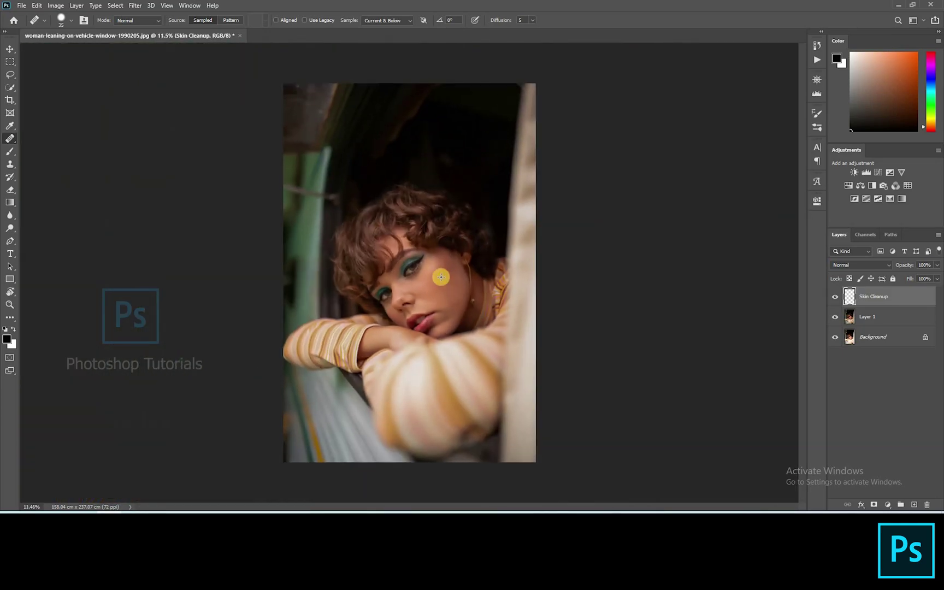
Group the two cleanup layers and name the group BG Copy.
left_click(835, 296)
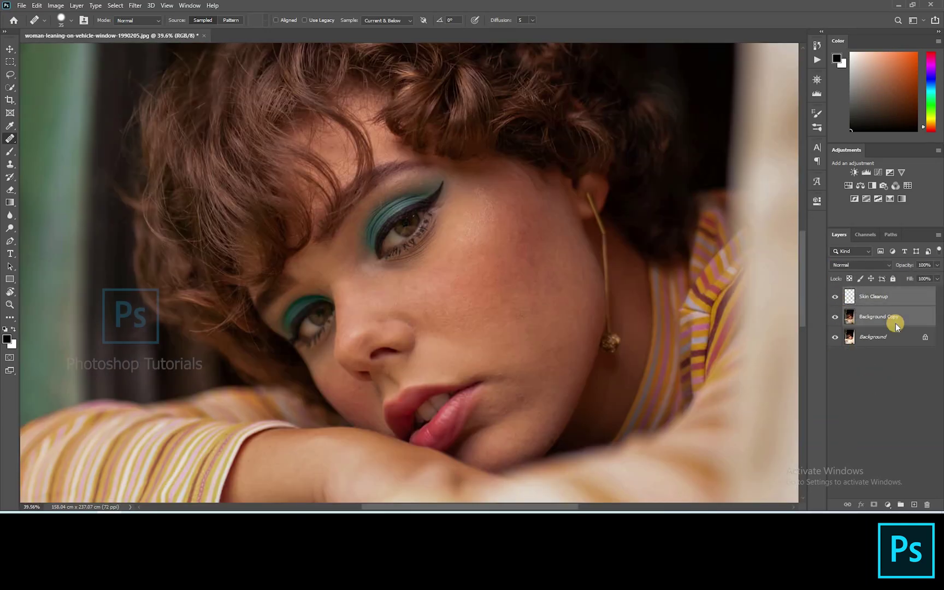
key("ctrl+g")
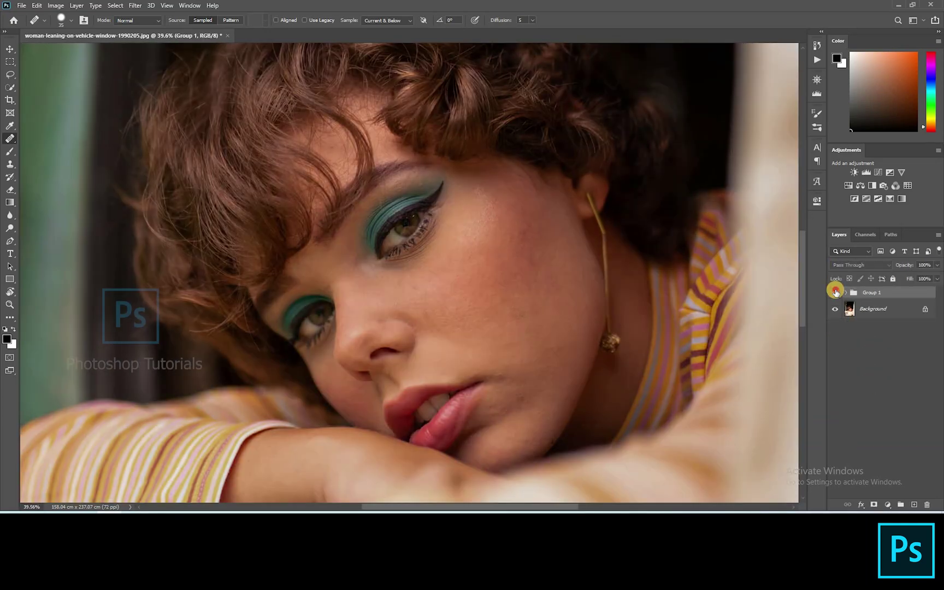
left_click(871, 292)
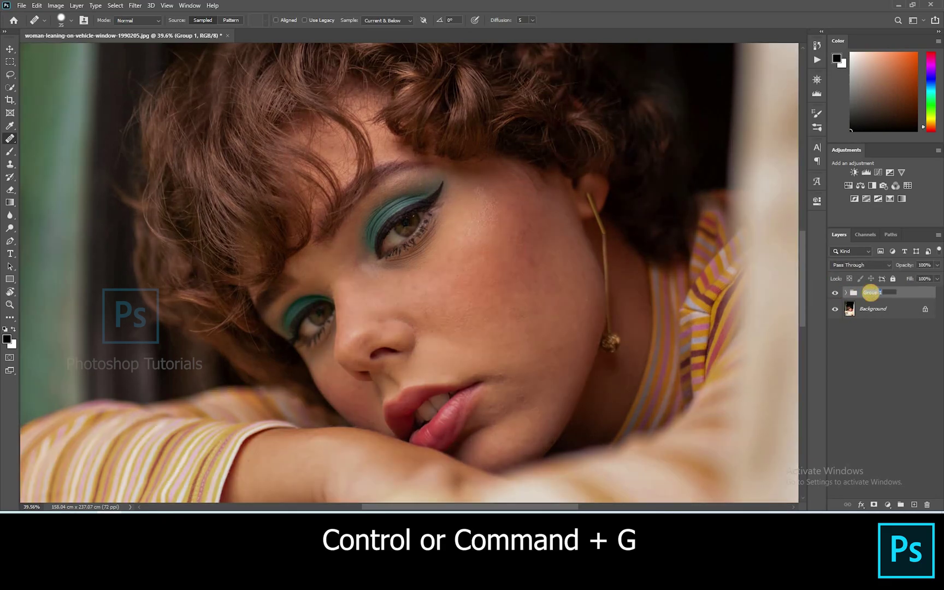
type("BG Copy")
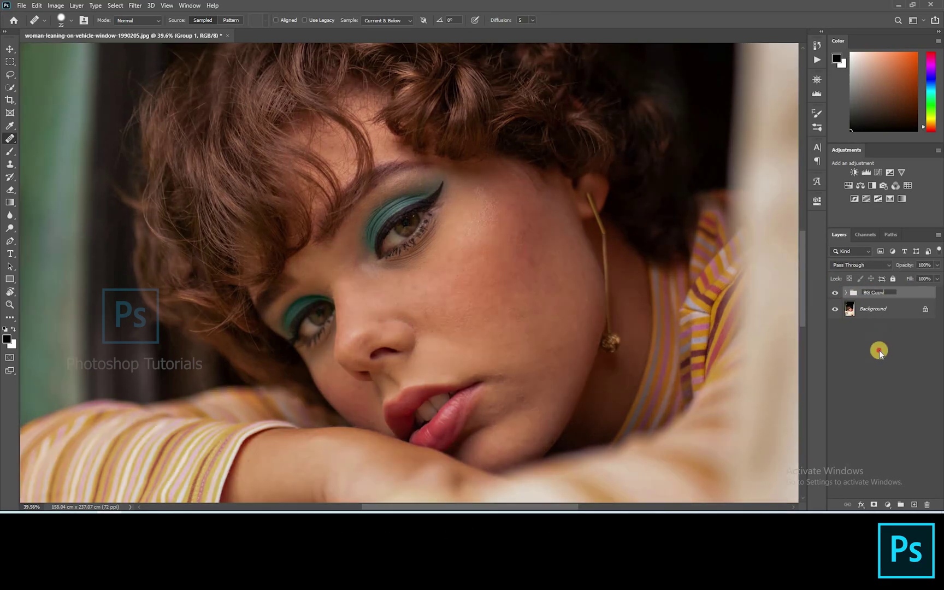
key("Return")
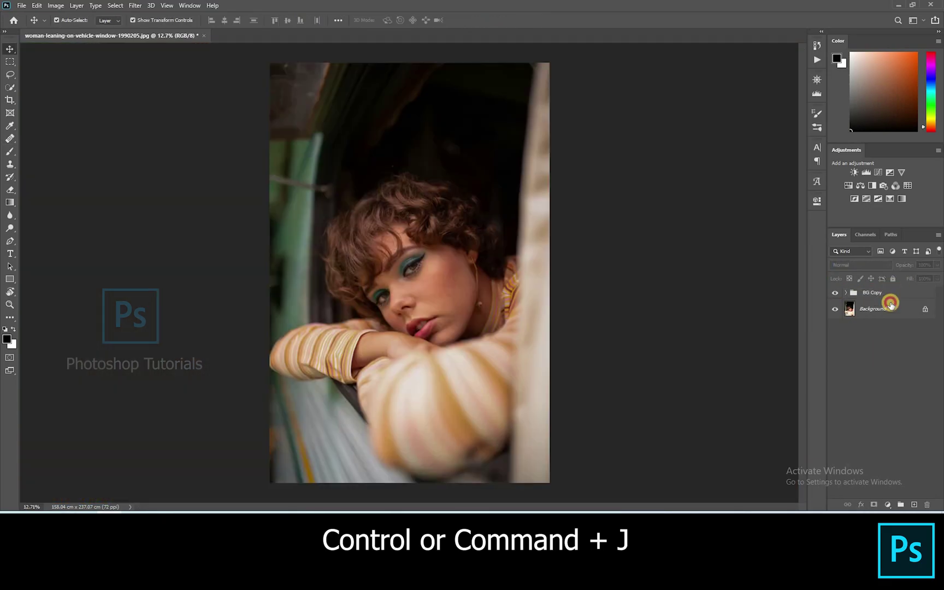
Duplicate the BG Copy group and merge the copy into a single layer.
left_click(890, 304)
key("alt+bracketright")
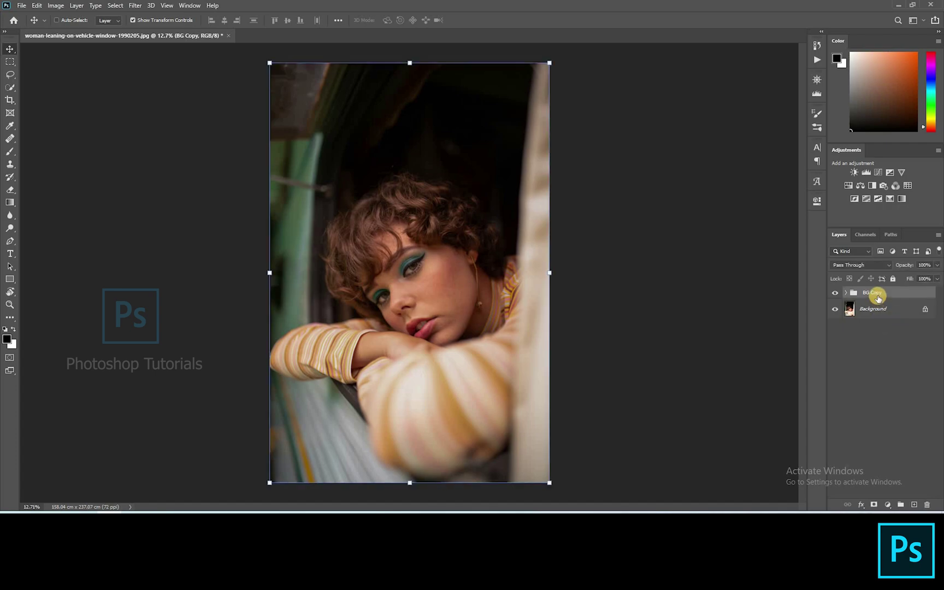
key("ctrl+j")
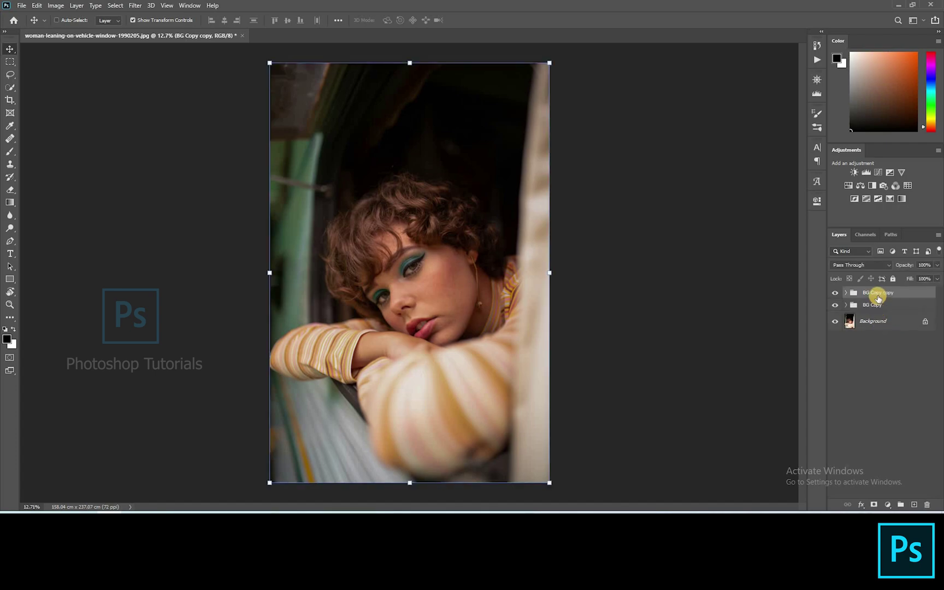
key("ctrl+e")
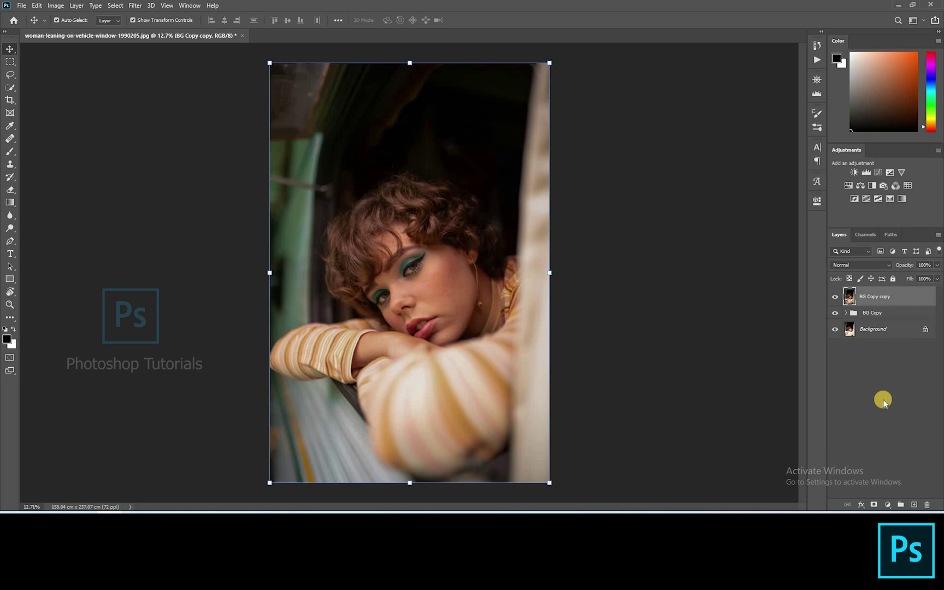
Duplicate the merged layer, name the top copy Texture and the lower one Blur, and hide Texture.
key("ctrl+j")
double_click(882, 296)
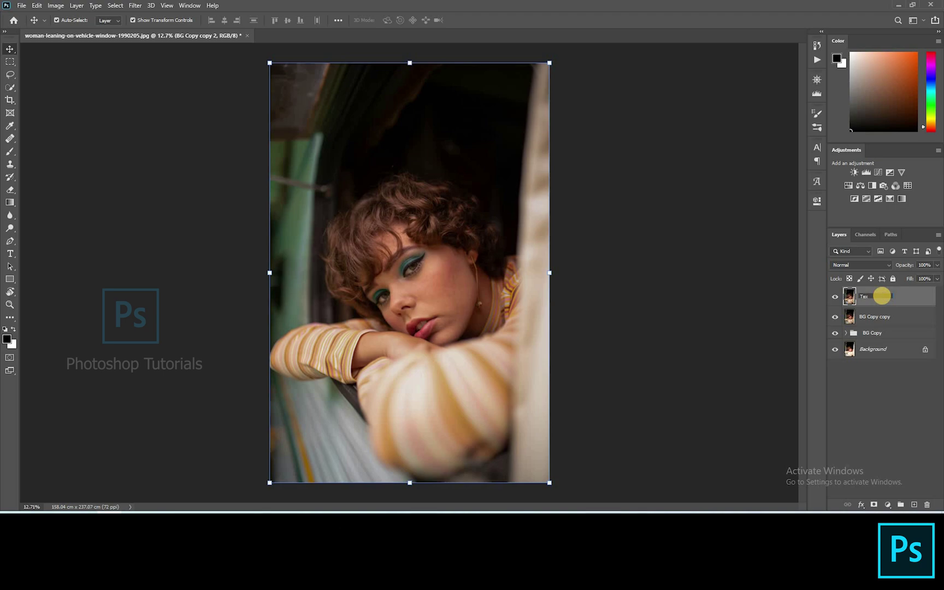
type("Texture")
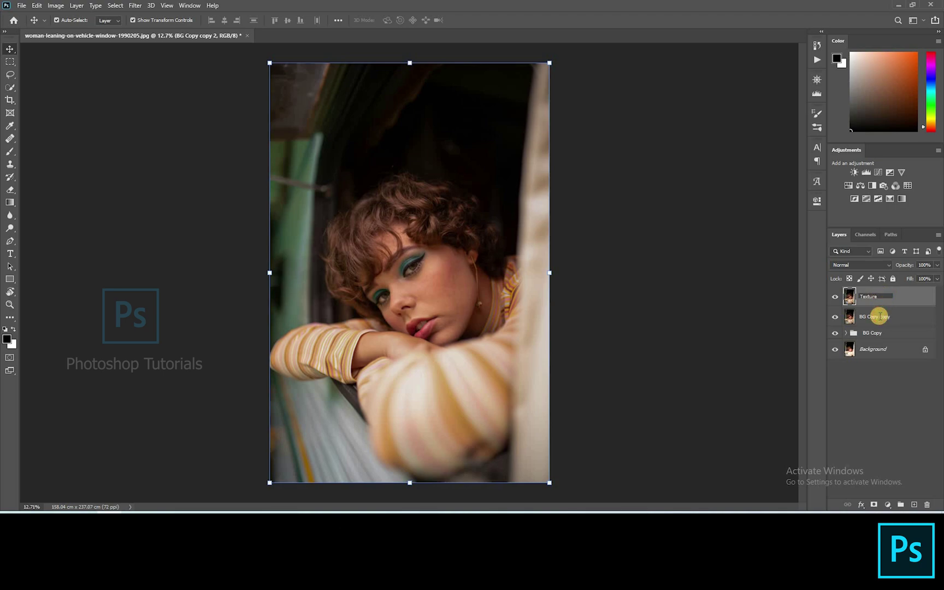
double_click(879, 316)
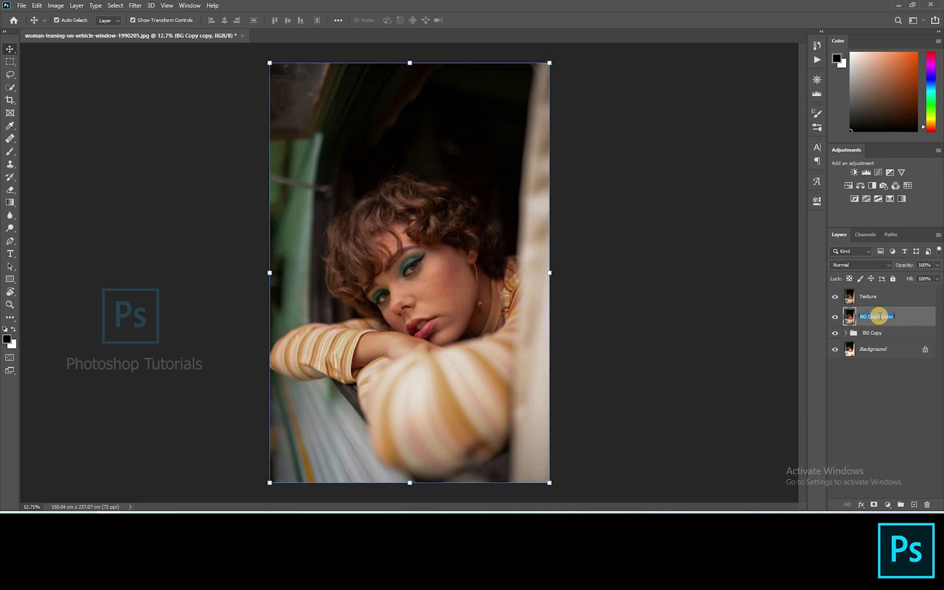
type("Blur")
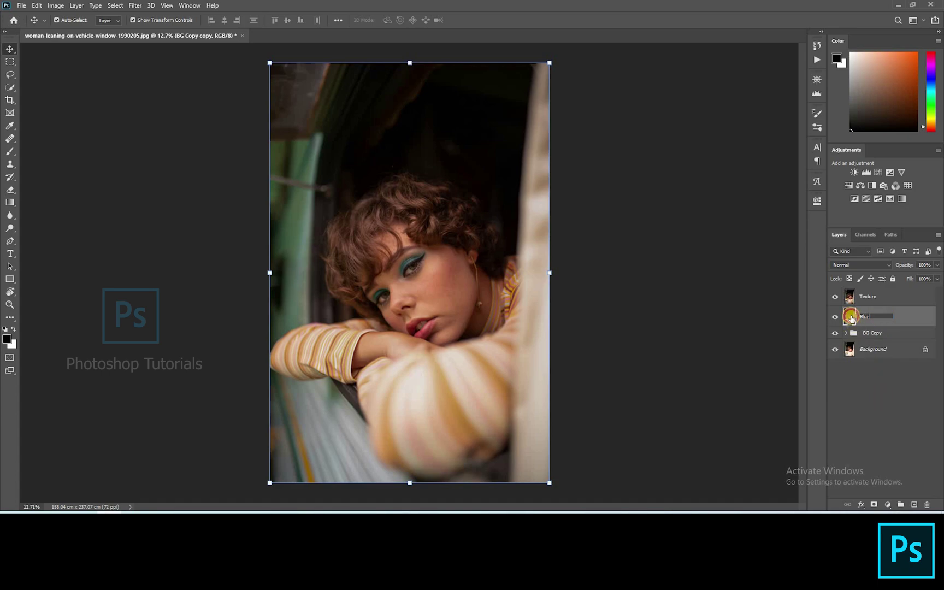
left_click(834, 299)
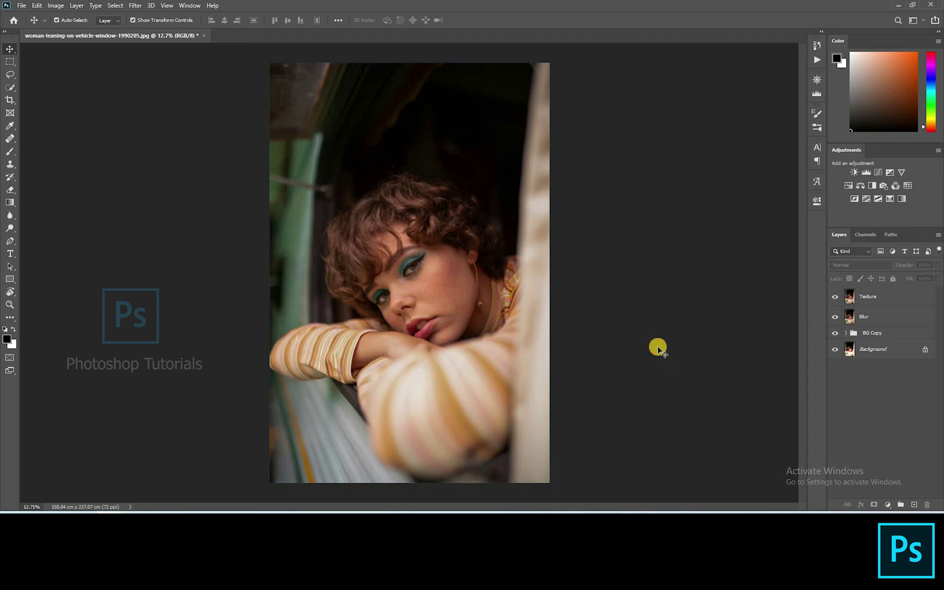
Apply a Gaussian Blur of about 9.8 pixels to the Blur layer.
scroll(466, 330, "up", 1)
scroll(466, 331, "up", 3)
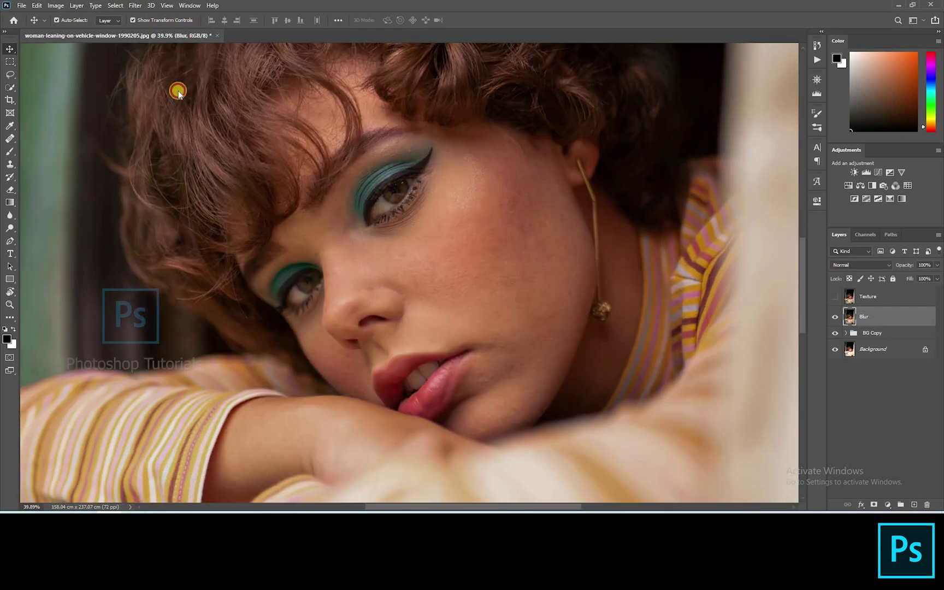
key("alt+t")
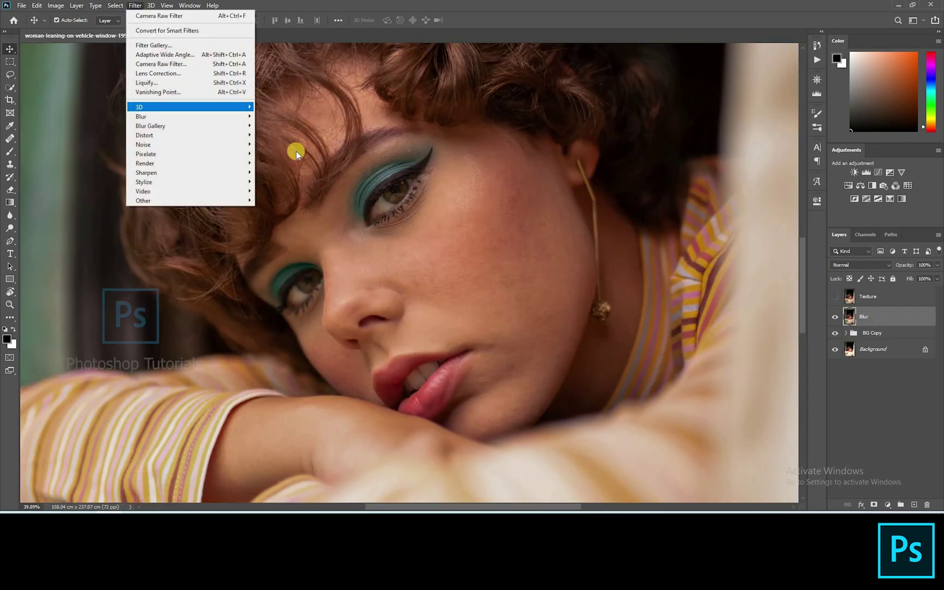
mouse_move(194, 116)
left_click(281, 154)
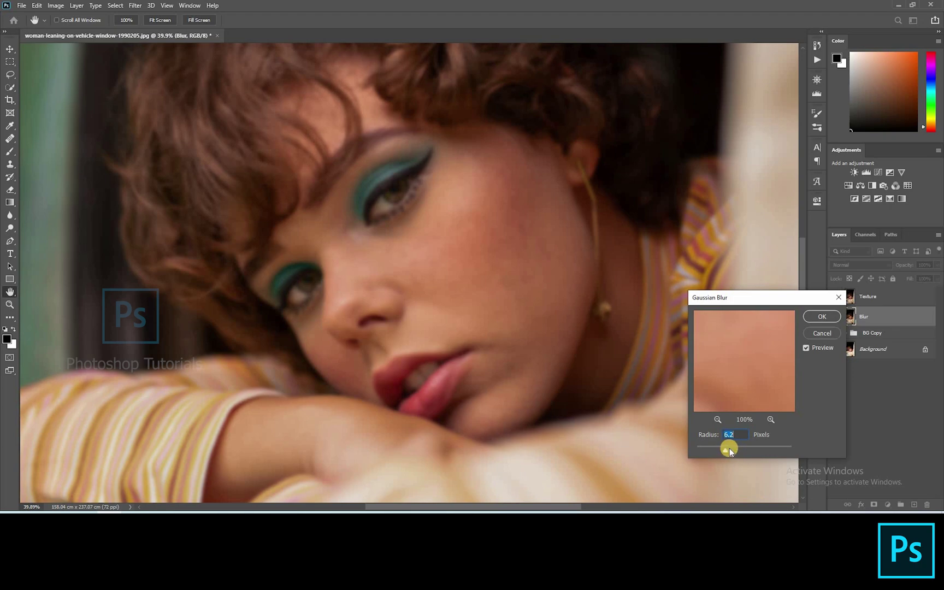
left_click(732, 450)
left_click_drag(733, 449, 735, 448)
key("Return")
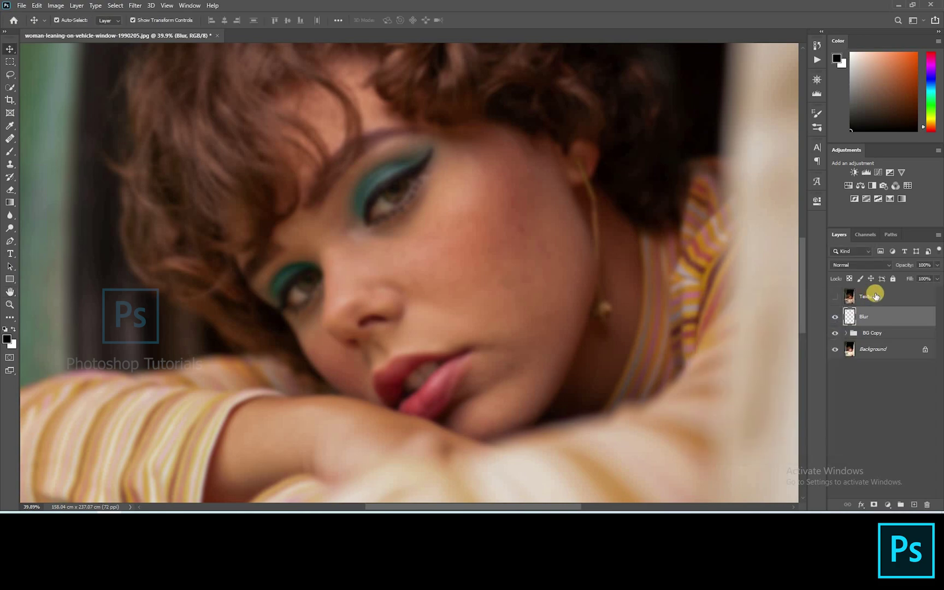
left_click(849, 293)
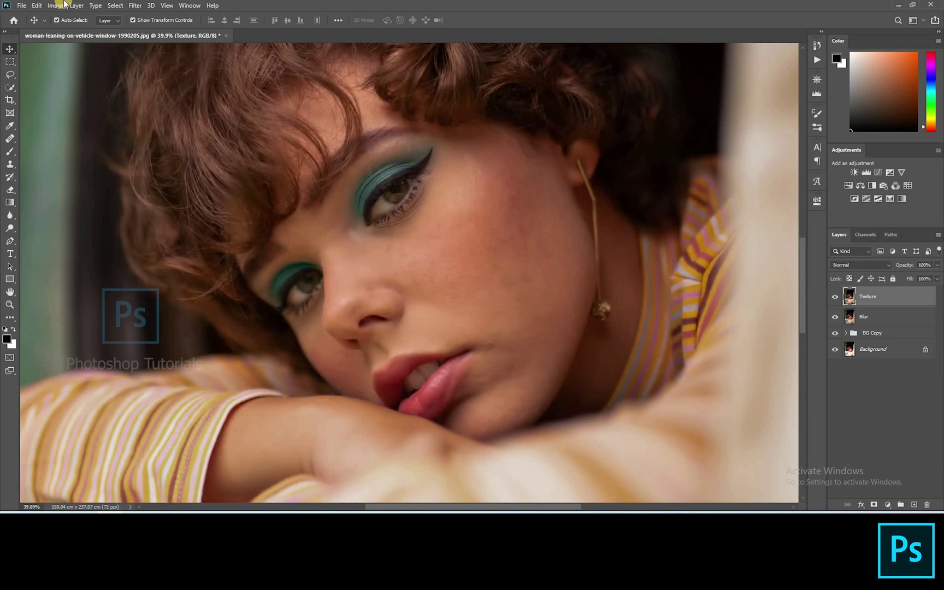
Apply Image from the Blur layer onto Texture with Subtract, Scale 2, Offset 128.
key("alt+i")
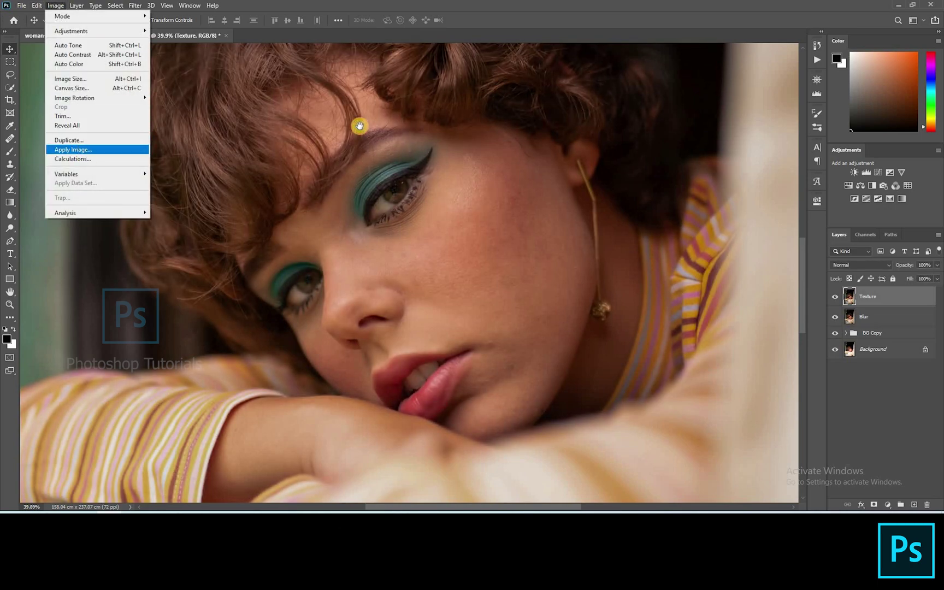
key("Return")
left_click(458, 147)
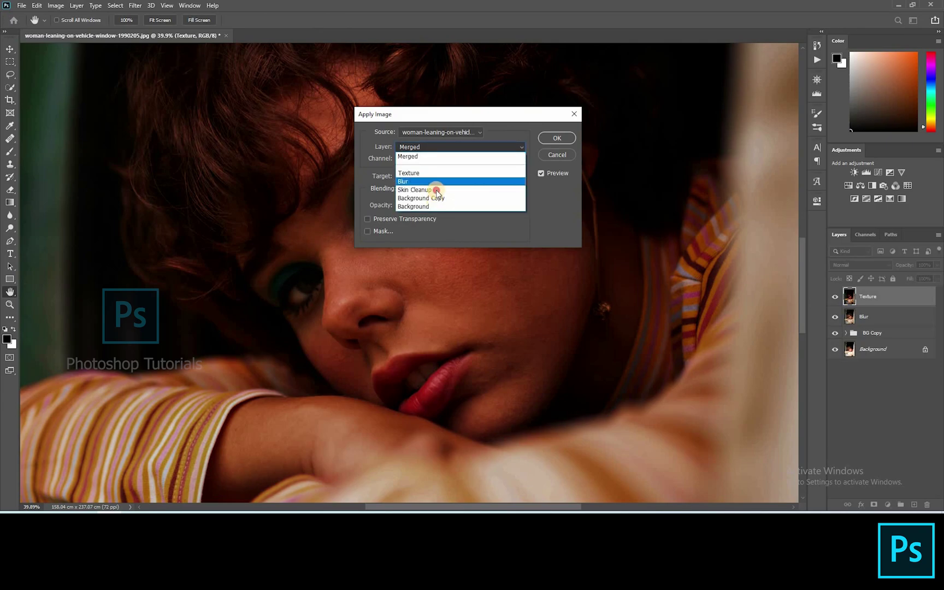
left_click(436, 182)
left_click(433, 189)
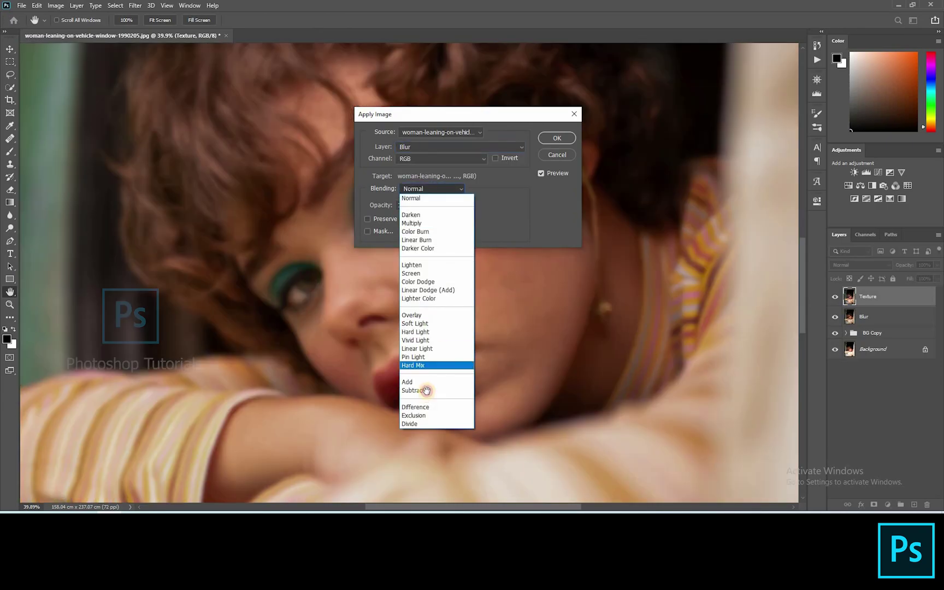
left_click(427, 390)
left_click(564, 140)
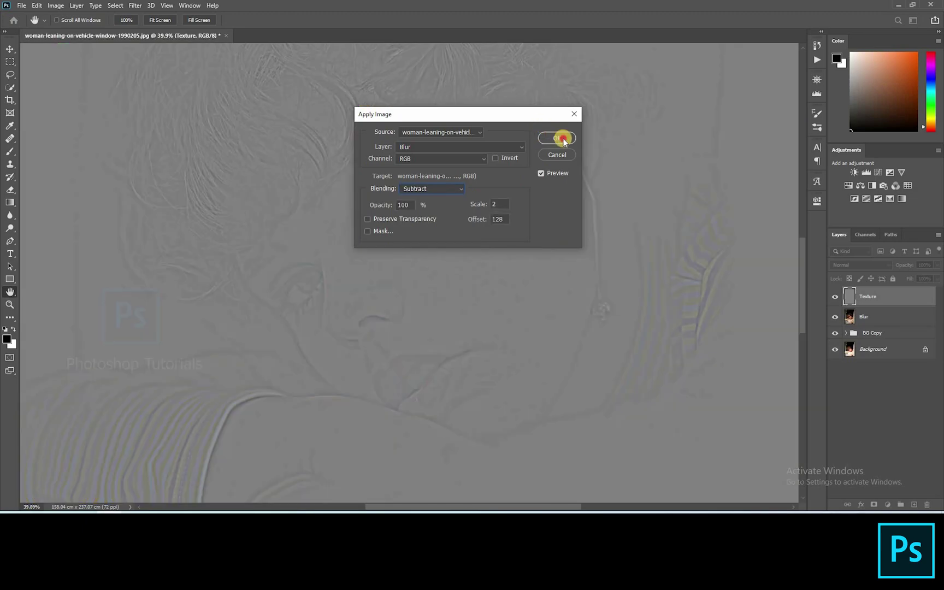
key("Return")
Select the Blur layer and blend the cheek skin with the Mixer Brush.
left_click(861, 264)
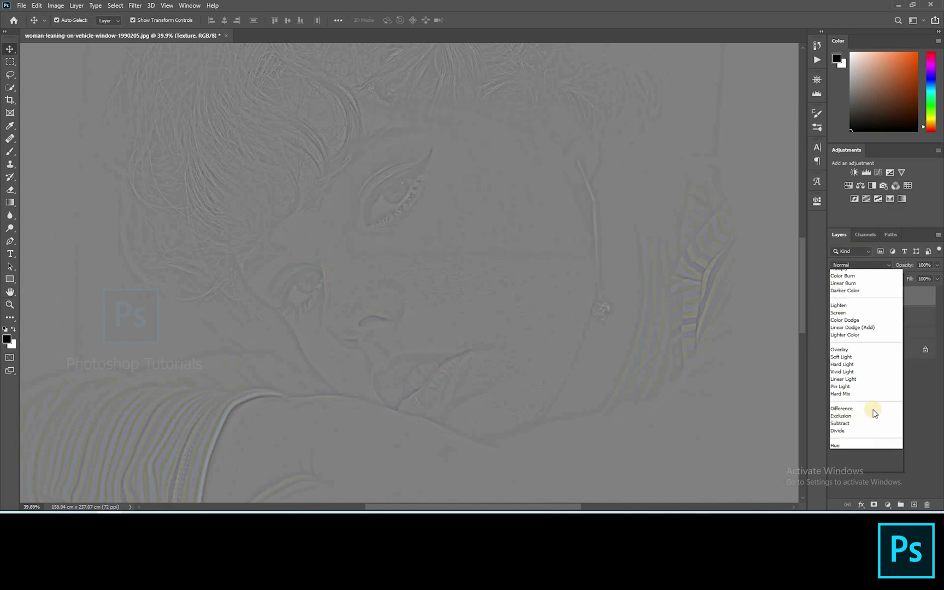
key("Escape")
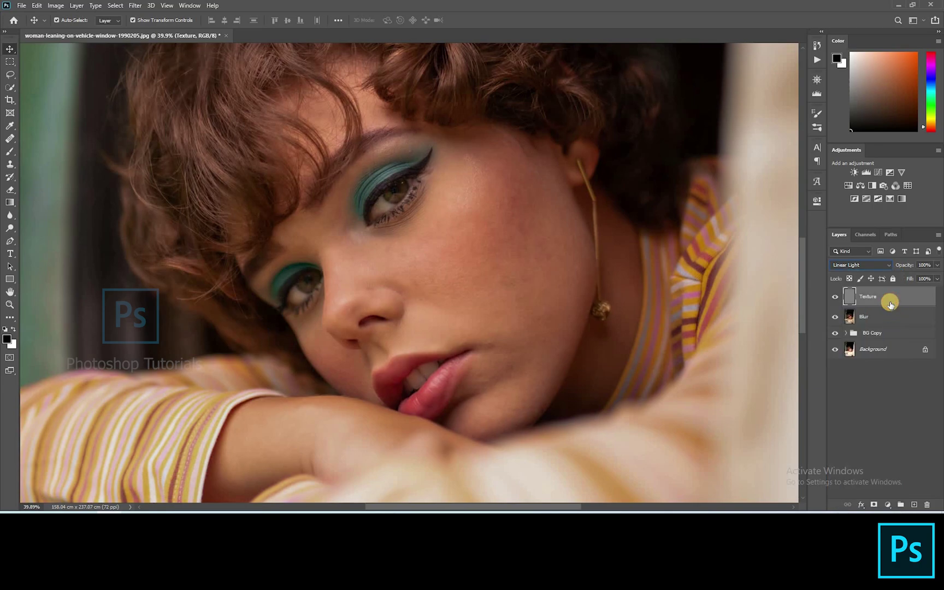
left_click(890, 316)
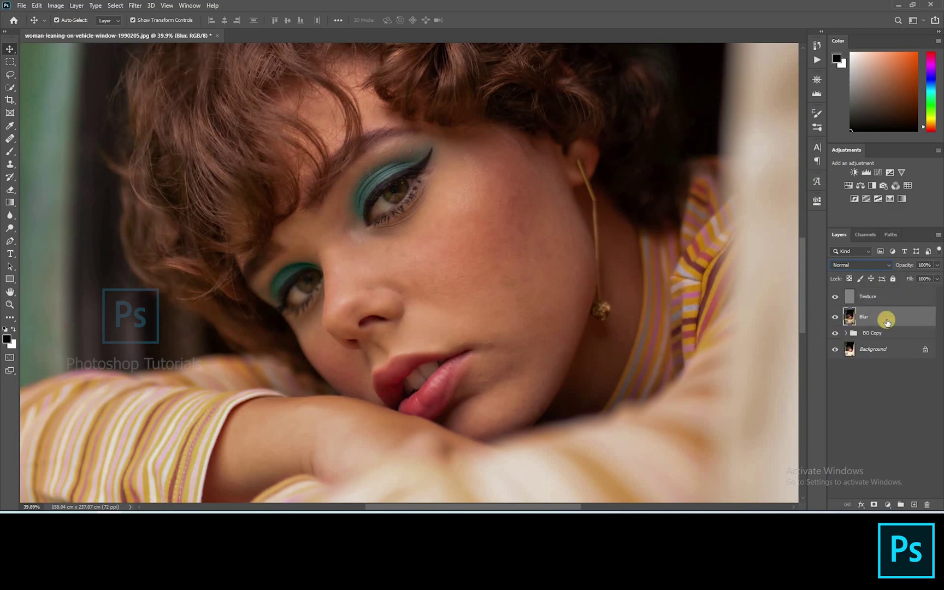
left_click(53, 176)
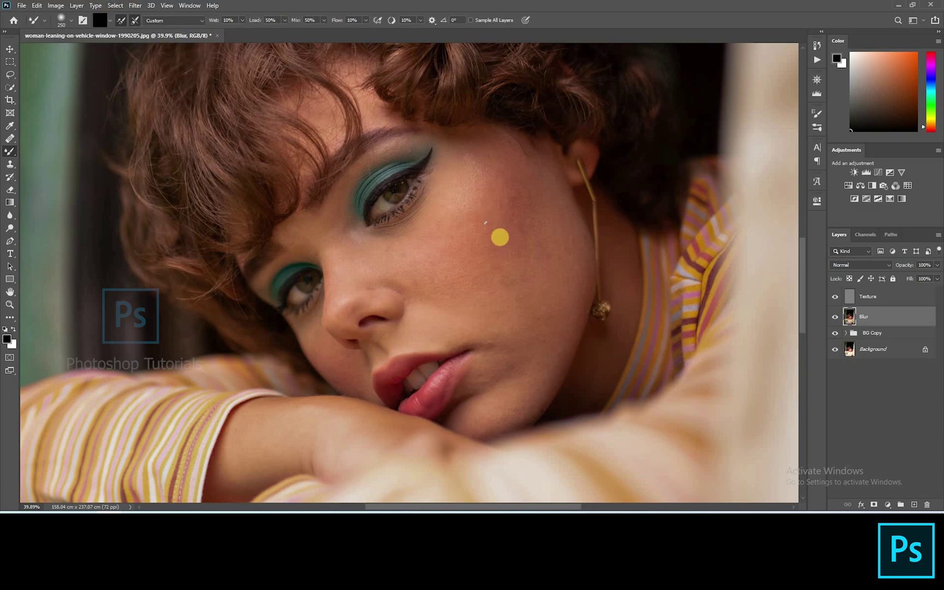
scroll(499, 238, "up", 1)
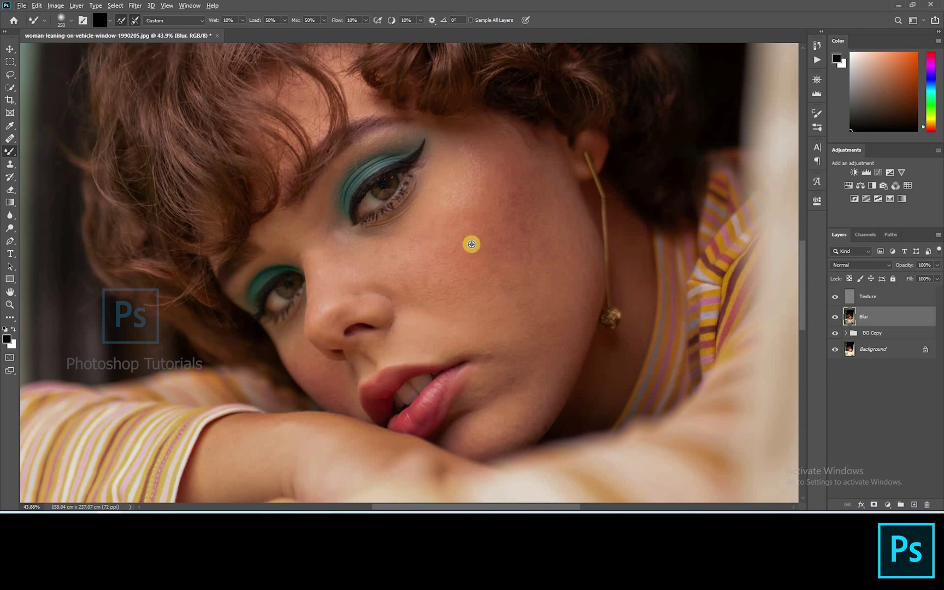
left_click(490, 280, "alt")
mouse_move(523, 312)
left_mouse_down()
mouse_move(549, 300)
mouse_move(541, 347)
mouse_move(554, 327)
left_mouse_up()
mouse_move(568, 255)
left_mouse_down()
mouse_move(578, 291)
mouse_move(550, 243)
mouse_move(546, 196)
mouse_move(538, 287)
mouse_move(506, 198)
mouse_move(521, 185)
mouse_move(470, 208)
mouse_move(465, 185)
left_mouse_up()
Resample skin tones, set Flow to 18%, blend between eyelid and nose, then hide Texture.
left_click(465, 156, "alt")
left_click(398, 255, "alt")
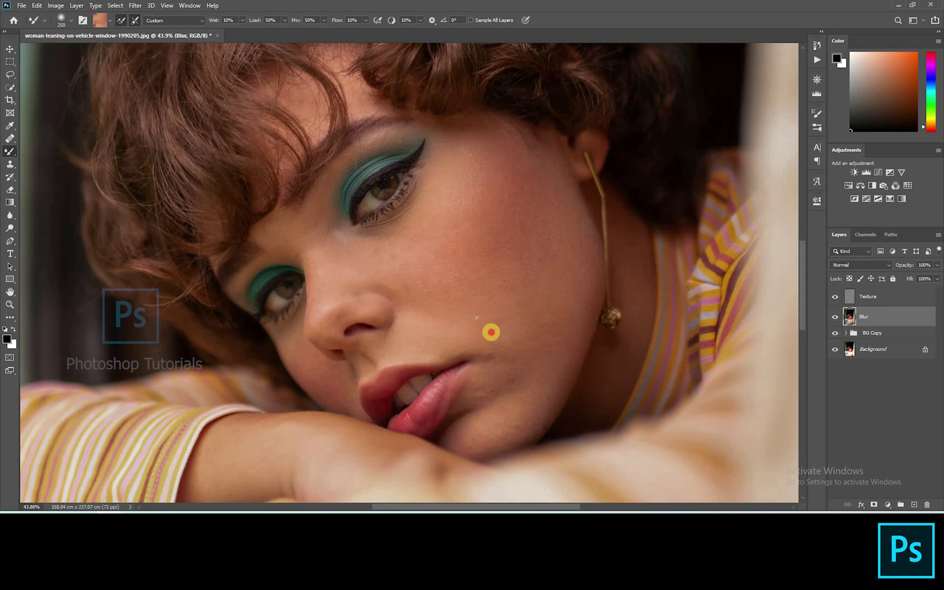
left_click(495, 363, "alt")
left_click(322, 301)
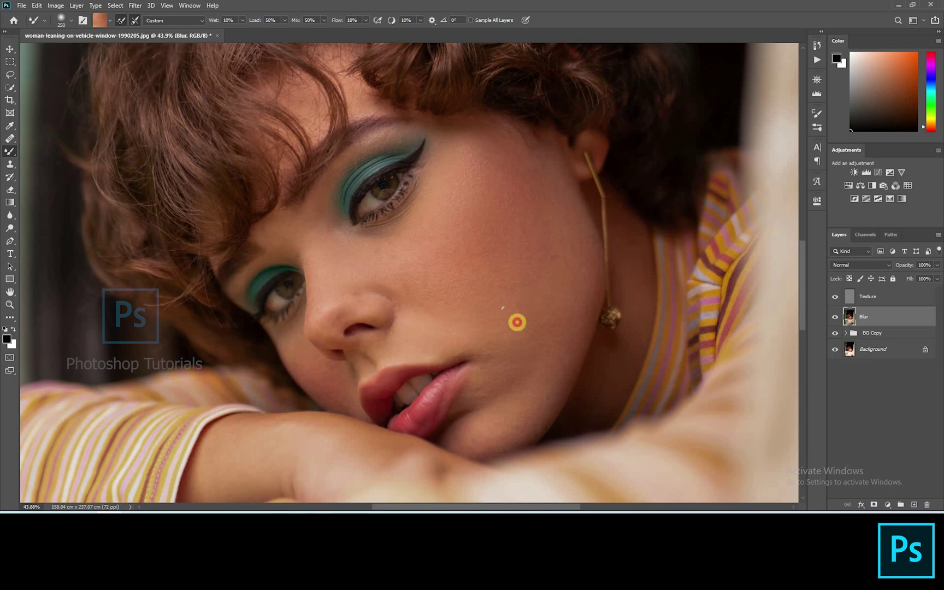
scroll(538, 267, "down", 3)
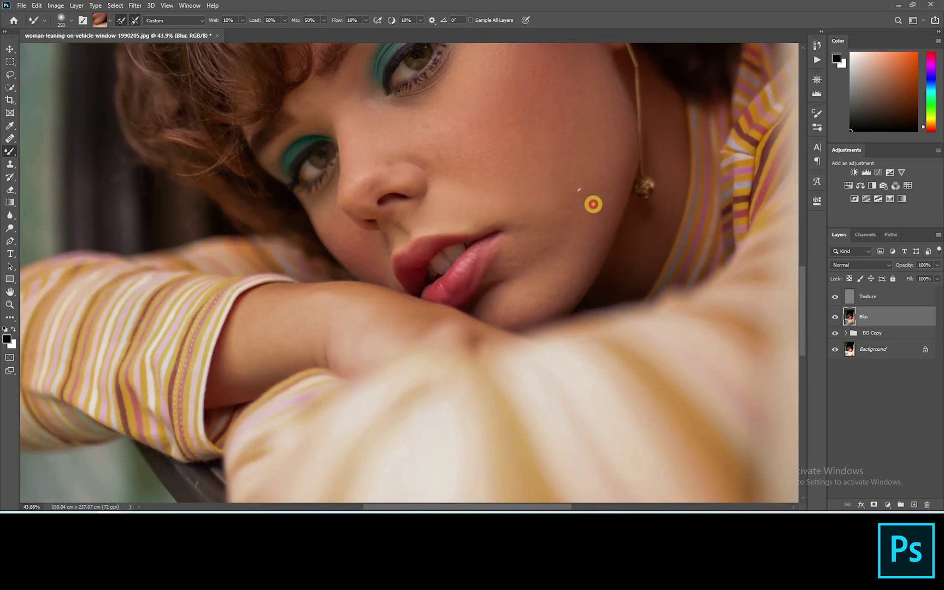
scroll(558, 211, "up", 4)
scroll(559, 210, "left", 3)
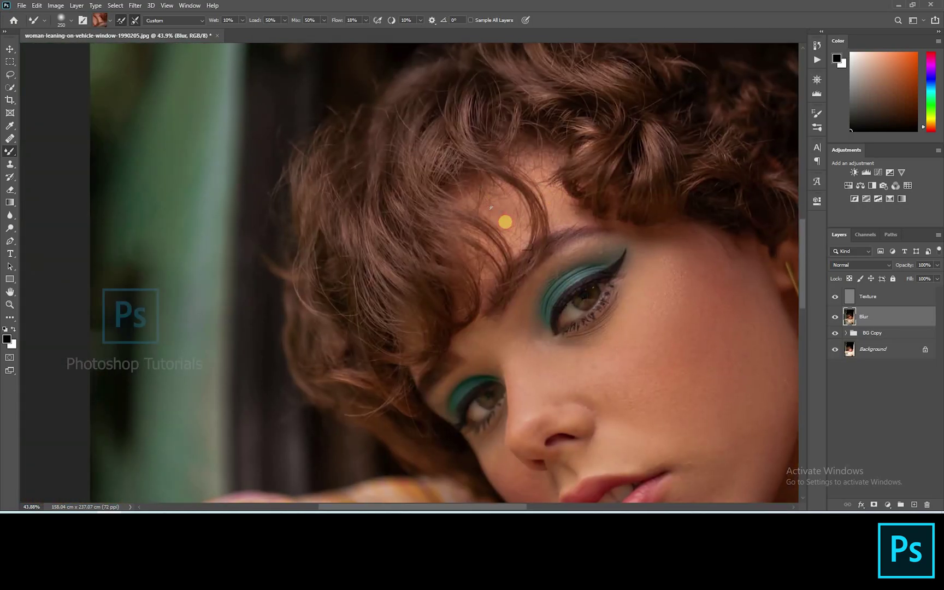
left_click(587, 259, "alt")
mouse_move(586, 257)
left_mouse_down()
mouse_move(609, 247)
mouse_move(540, 287)
mouse_move(523, 355)
left_mouse_up()
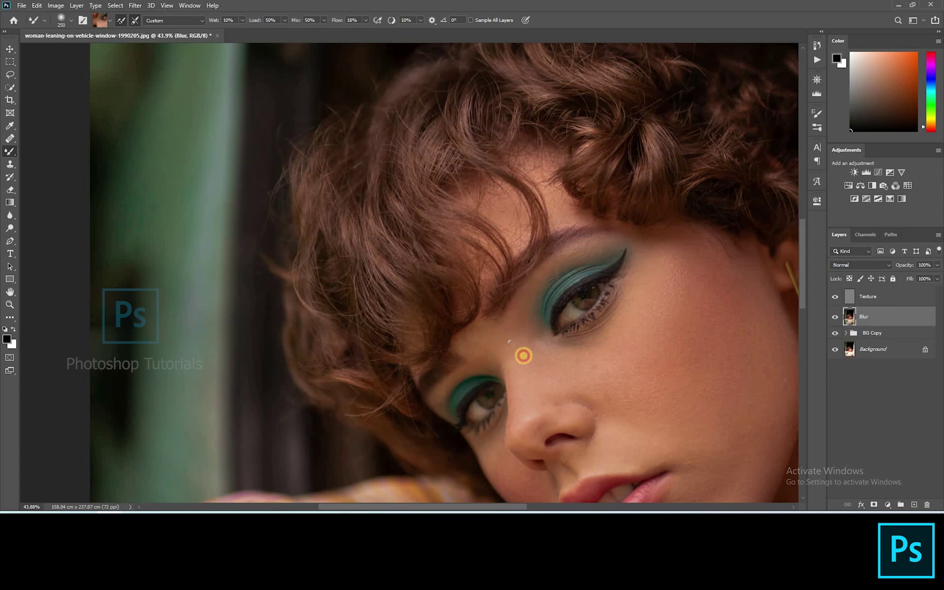
scroll(521, 185, "up", 2)
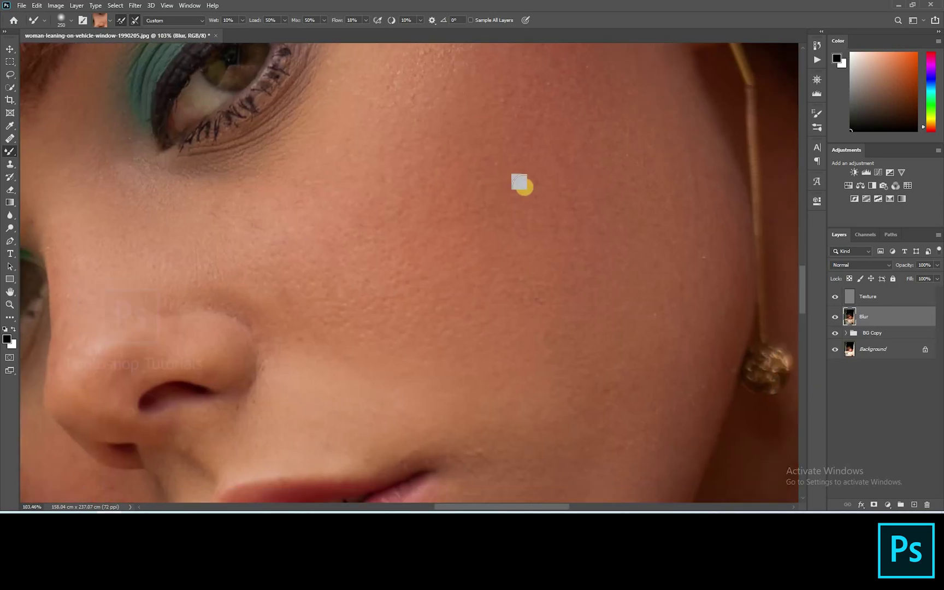
scroll(521, 186, "down", 6)
left_click(836, 324)
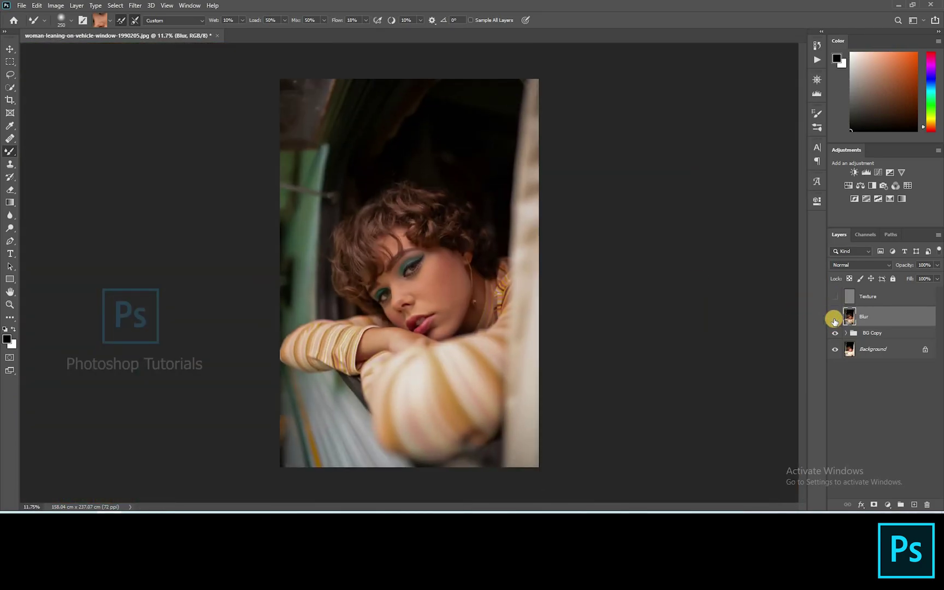
Show Texture again and toggle the Blur layer to compare before and after.
left_click(834, 296)
scroll(520, 320, "up", 3)
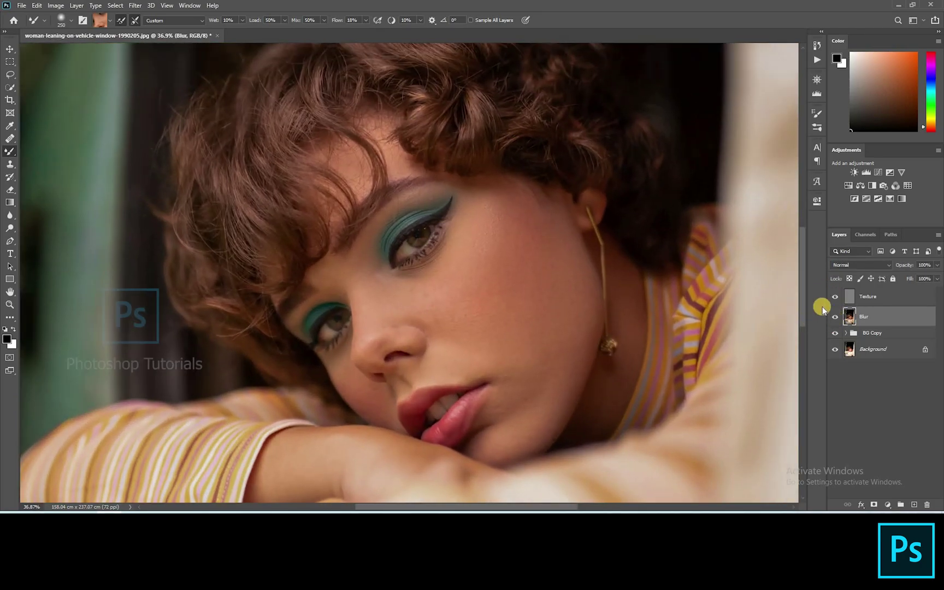
left_click(829, 317)
left_click(829, 317)
scroll(565, 309, "down", 3)
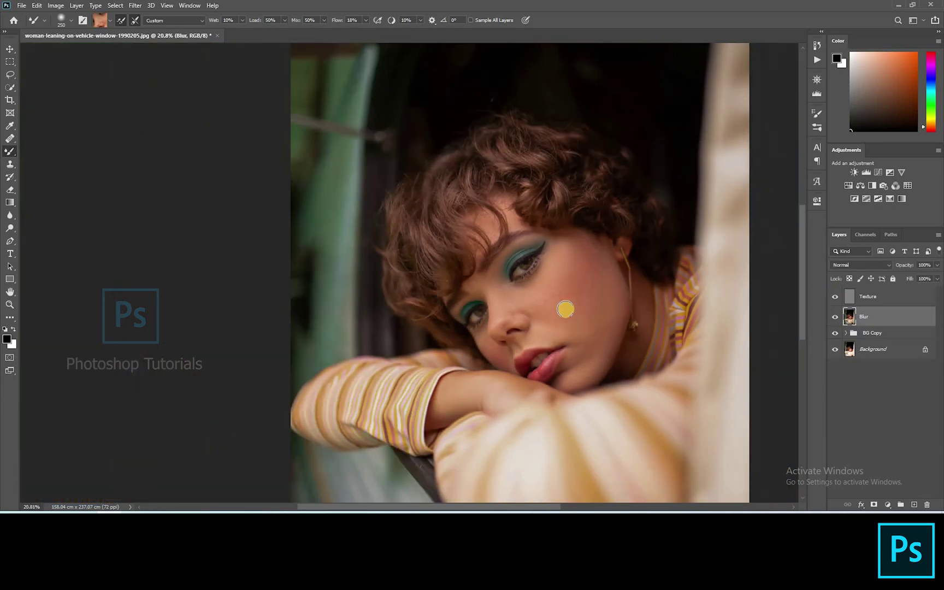
scroll(565, 309, "down", 1)
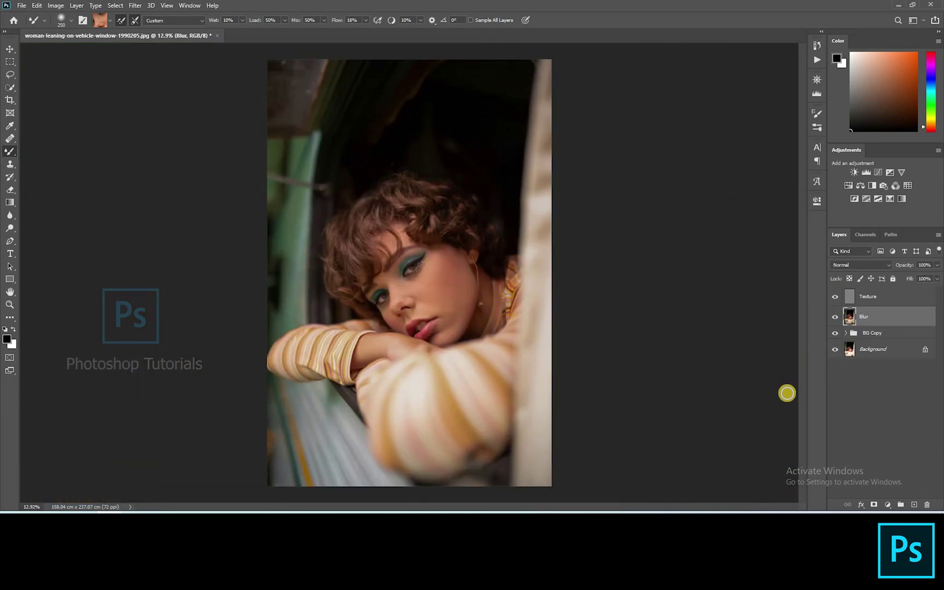
Group the Texture and Blur layers together and start renaming the Selective Color layer.
left_click(874, 296)
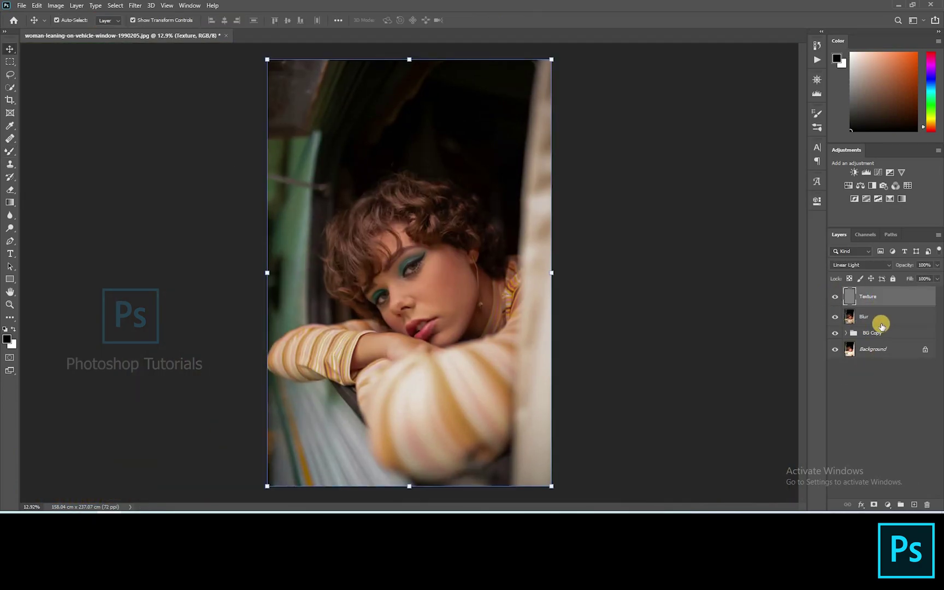
left_click(877, 323, "ctrl")
key("ctrl+g")
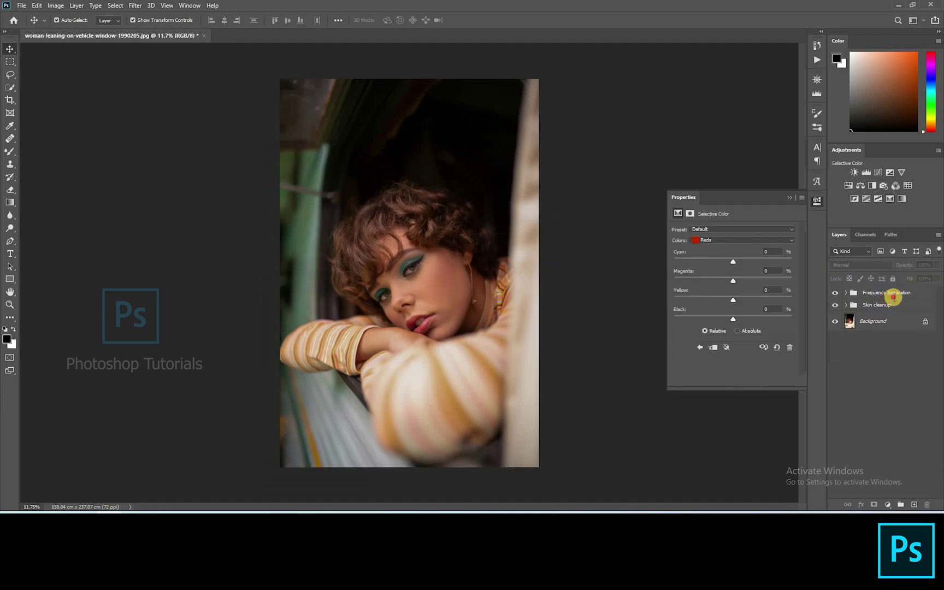
double_click(901, 296)
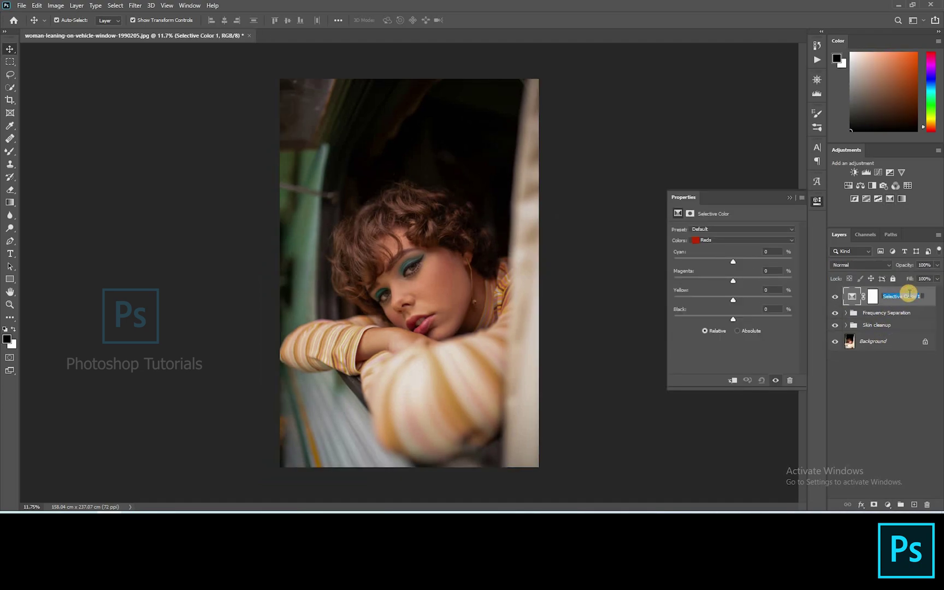
Name the layer Tone and pull cyan, magenta and yellow out of the Reds.
type("Tone")
key("Return")
left_click_drag(733, 261, 707, 262)
left_click_drag(733, 280, 723, 300)
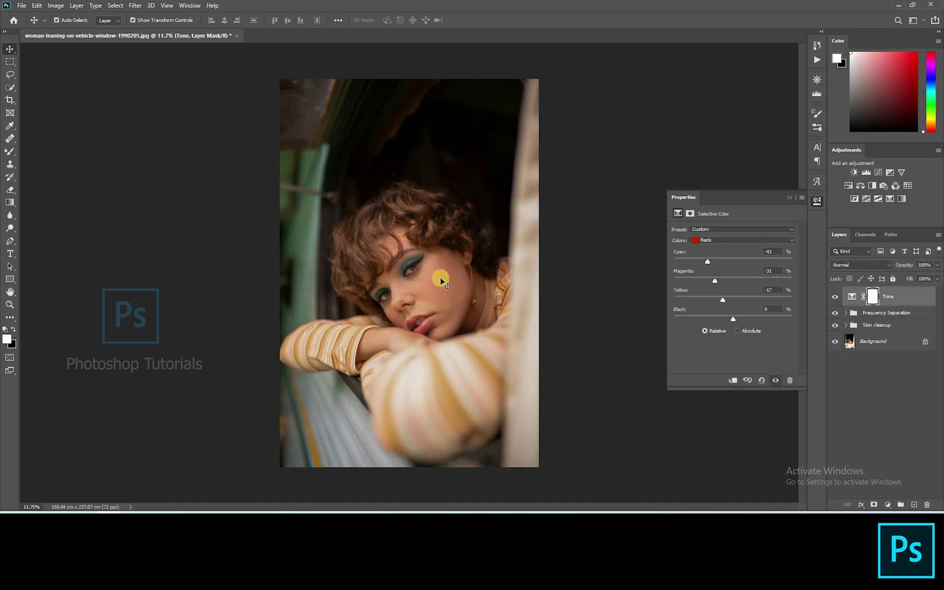
scroll(438, 273, "up", 2)
left_click_drag(708, 261, 739, 319)
Set the Yellows to Cyan -52, Magenta -16, Black +17, then toggle Tone to compare.
left_click(735, 240)
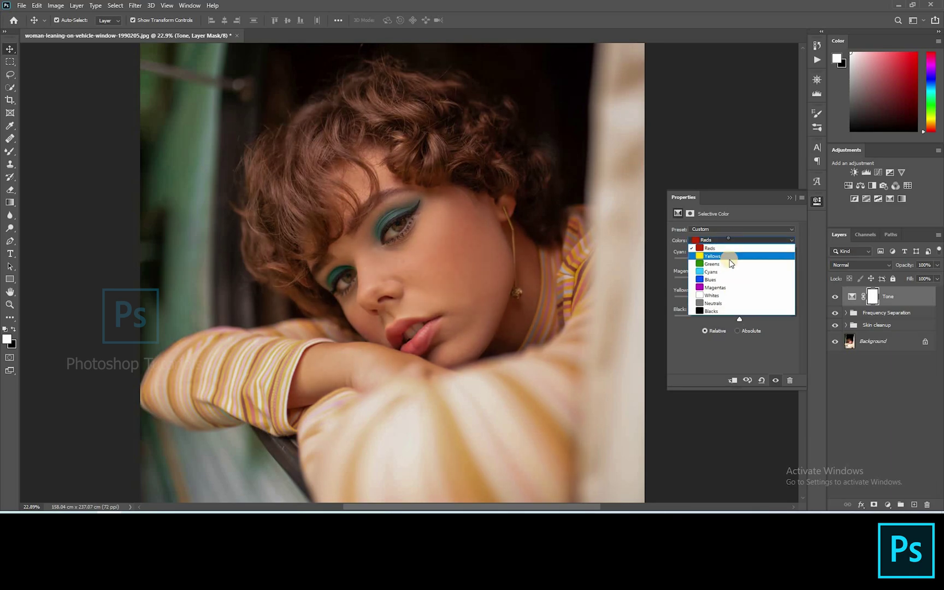
left_click(732, 250)
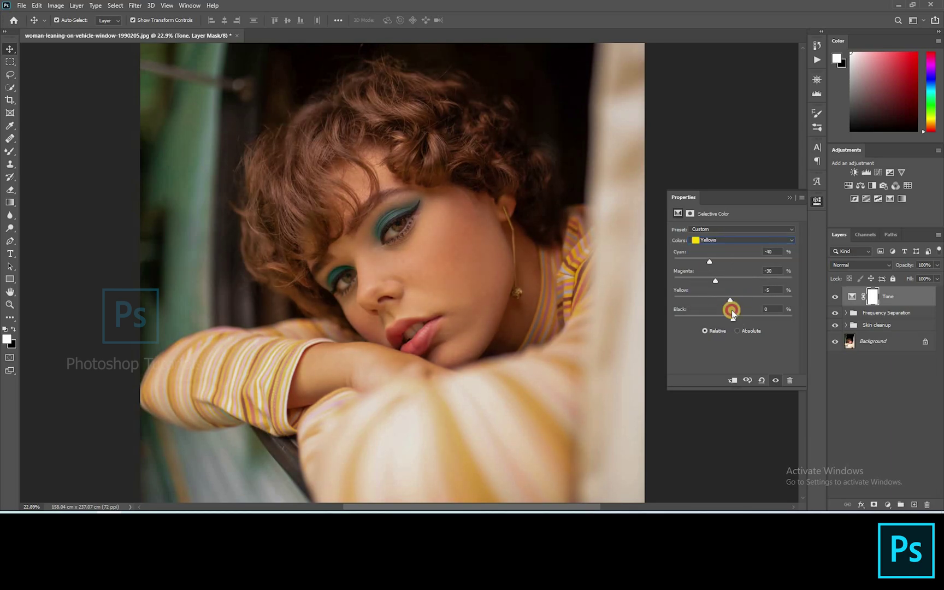
left_click_drag(730, 299, 726, 299)
left_click_drag(733, 319, 714, 290)
left_click(723, 302)
left_click_drag(715, 281, 720, 287)
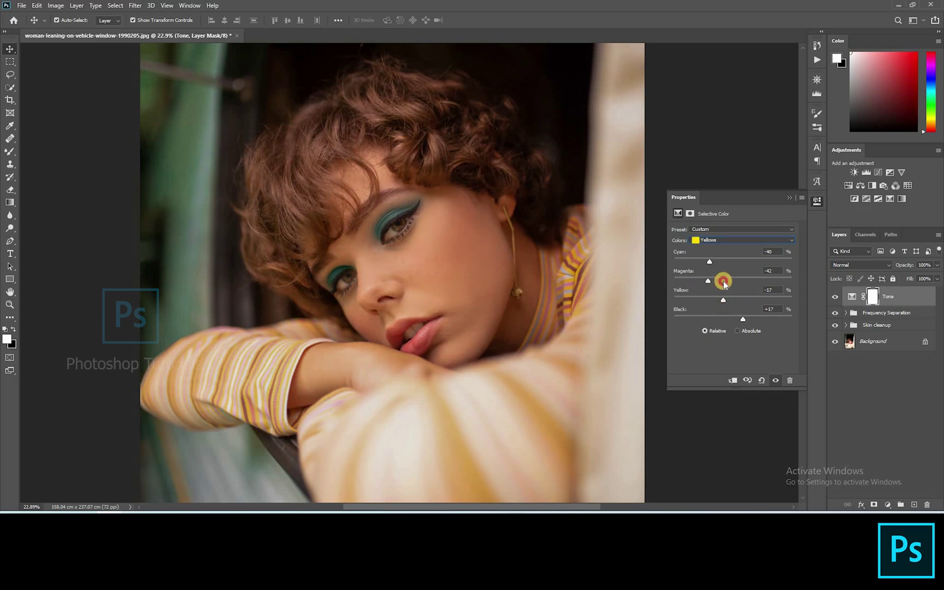
left_click(724, 282)
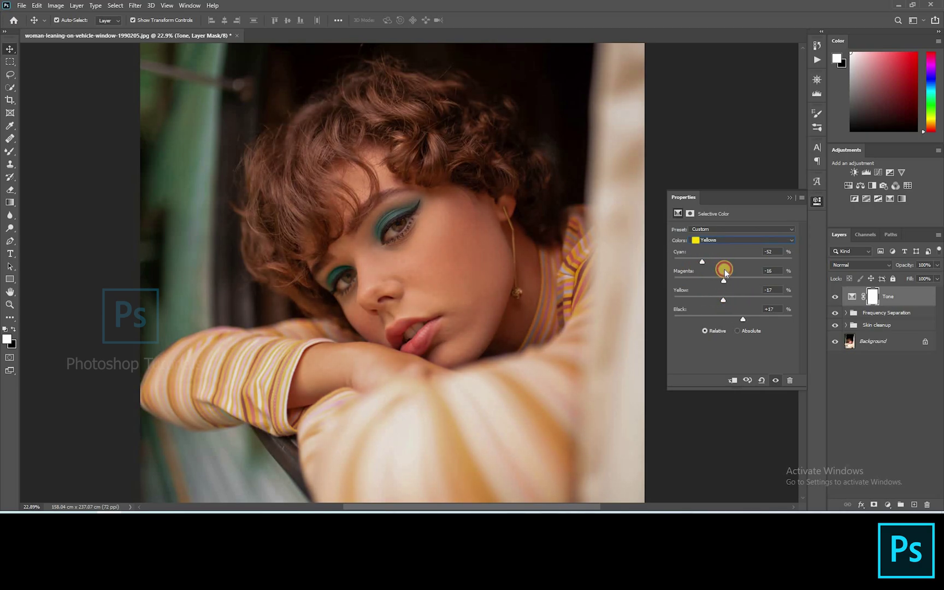
left_click(835, 296)
left_click(835, 296)
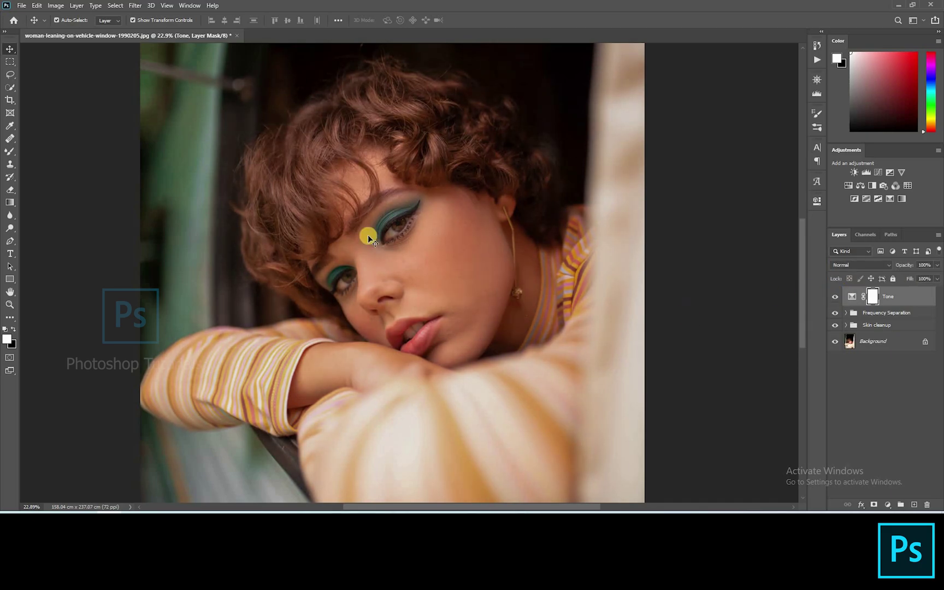
scroll(369, 236, "down", 3)
scroll(400, 252, "down", 1)
Reopen Tone's settings and drop Magenta and Yellow in the Greens to -100.
double_click(852, 296)
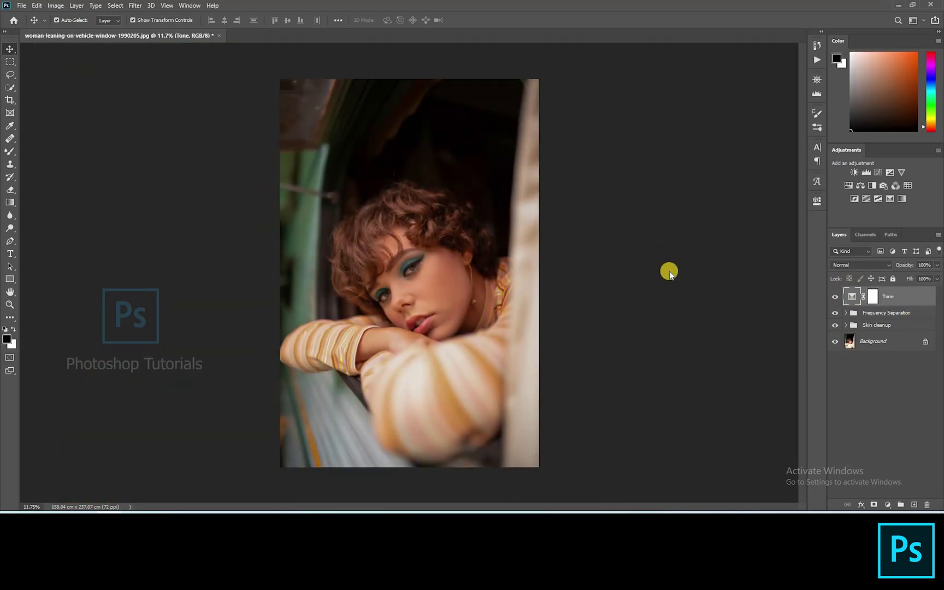
left_click(730, 240)
left_click(758, 261)
left_click_drag(683, 280, 674, 281)
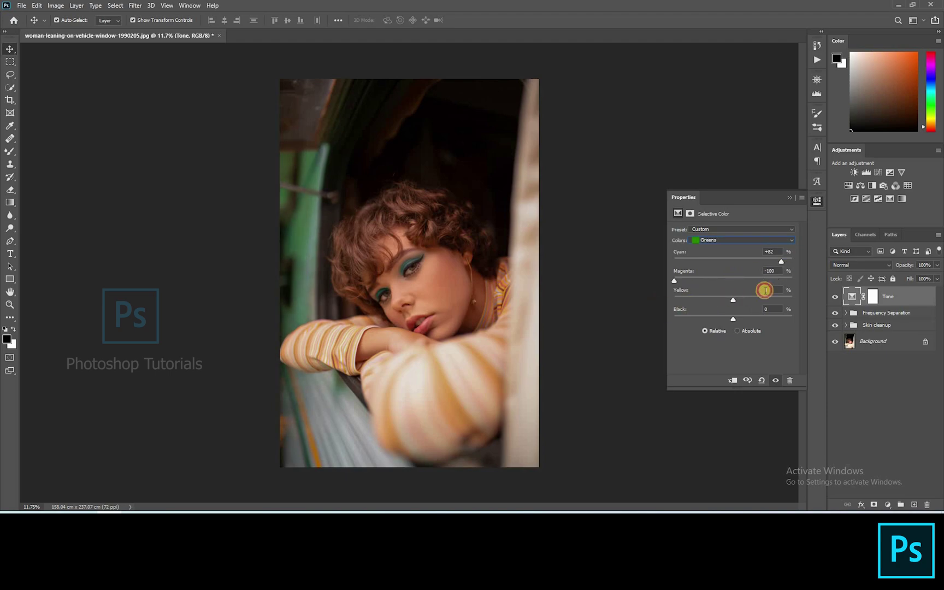
left_click_drag(733, 300, 679, 300)
Set Cyans Yellow +80 and Blues Cyan +47, then toggle Tone to compare.
left_click(749, 240)
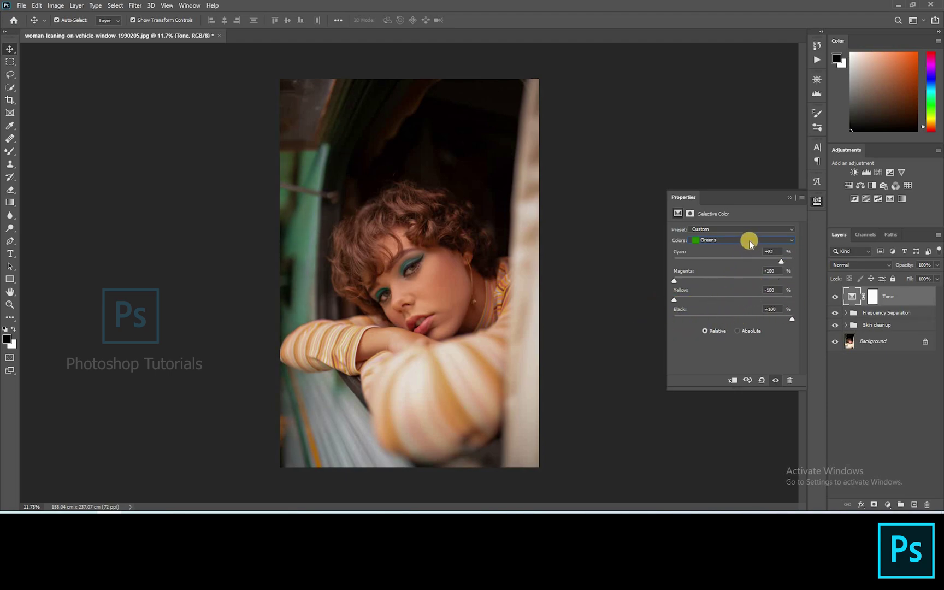
left_click(724, 270)
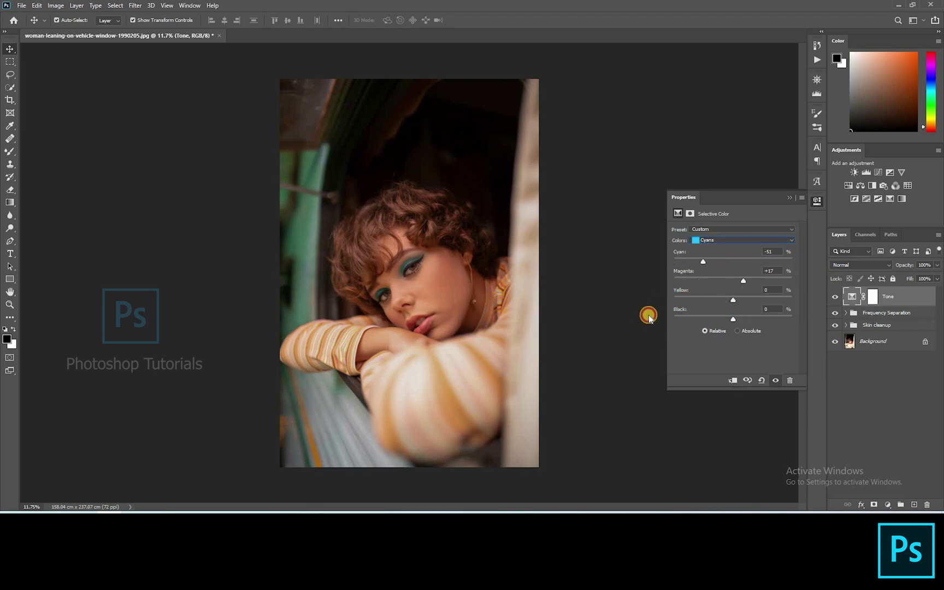
left_click_drag(735, 300, 707, 319)
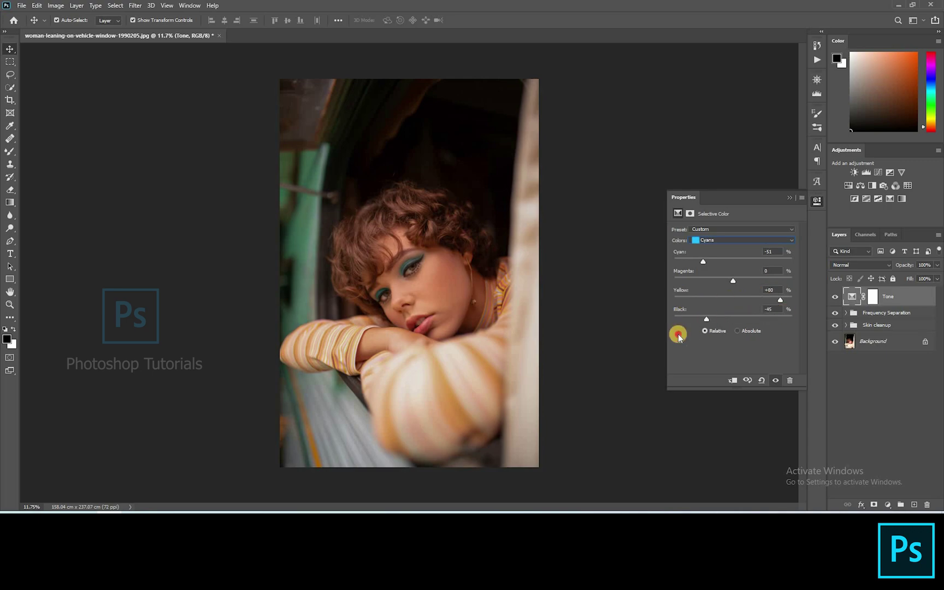
left_click(731, 240)
left_click(717, 279)
left_click(836, 297)
left_click(835, 296)
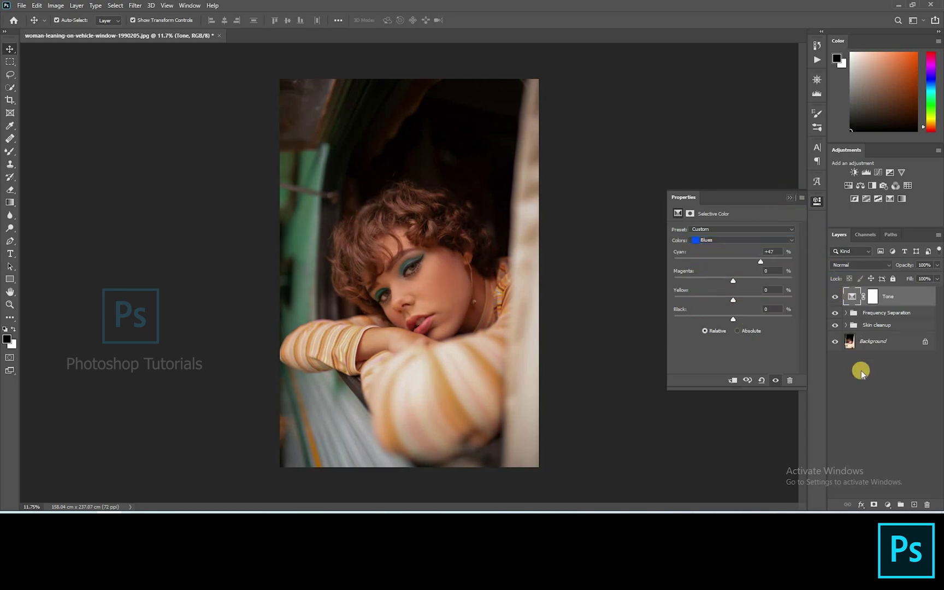
left_click(860, 371)
scroll(706, 388, "up", 1)
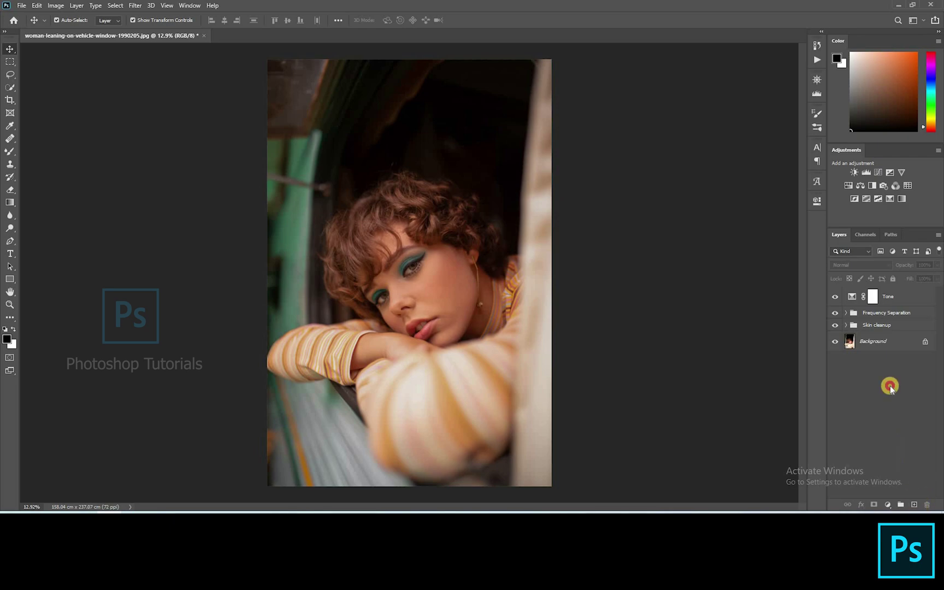
Create a new layer named Dodge and Burn and fill it with 50% gray.
left_click(886, 342)
key("ctrl+shift+alt+n")
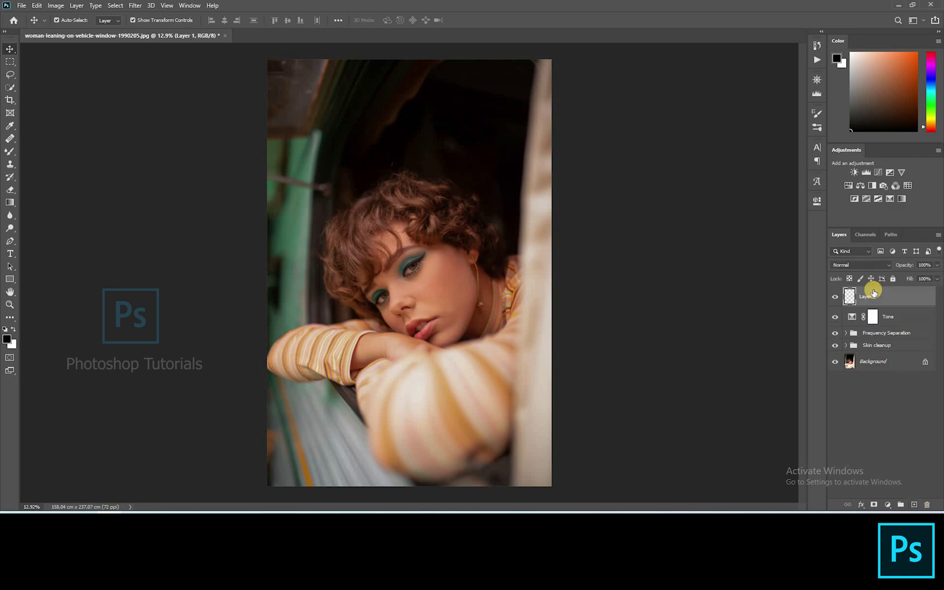
type("Dodge and Burn")
left_click(436, 137)
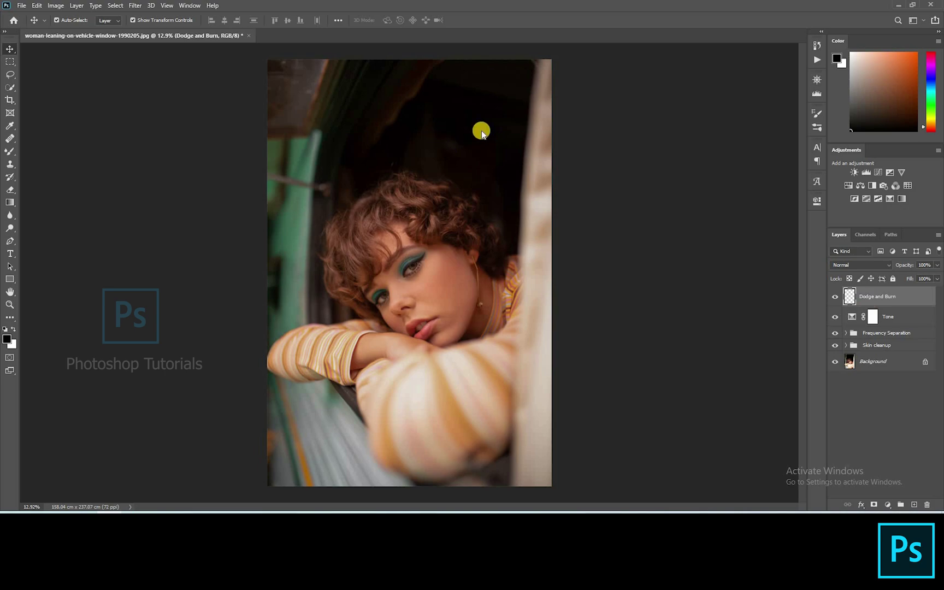
key("shift+F5")
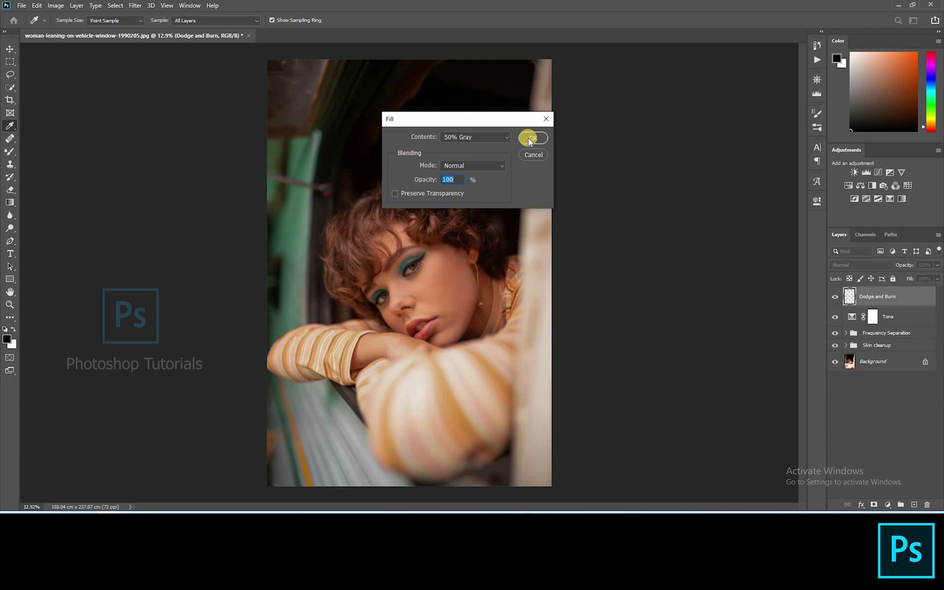
left_click(530, 141)
Set the gray layer to Soft Light and use the Brush at 3% flow.
key("v")
left_click(885, 263)
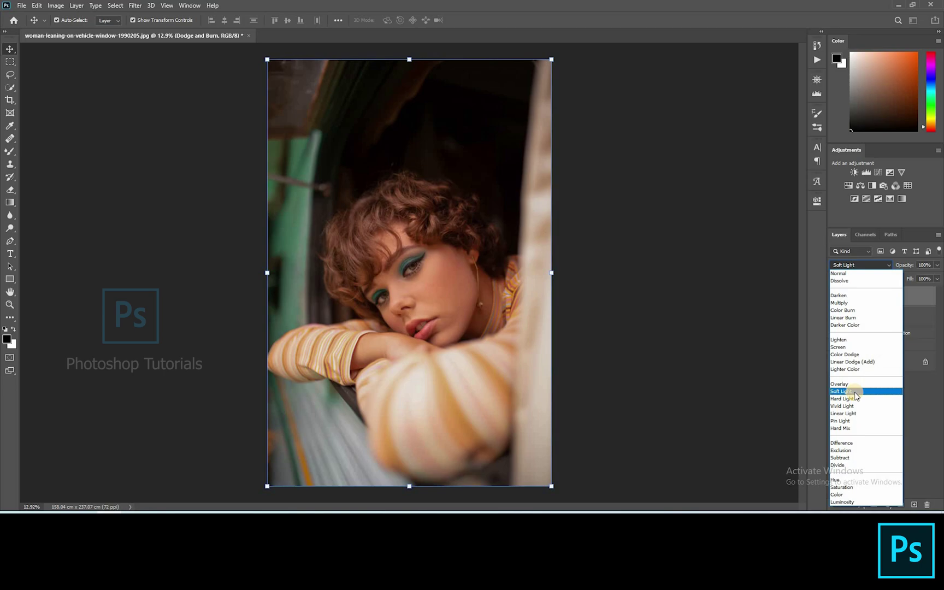
left_click(887, 304)
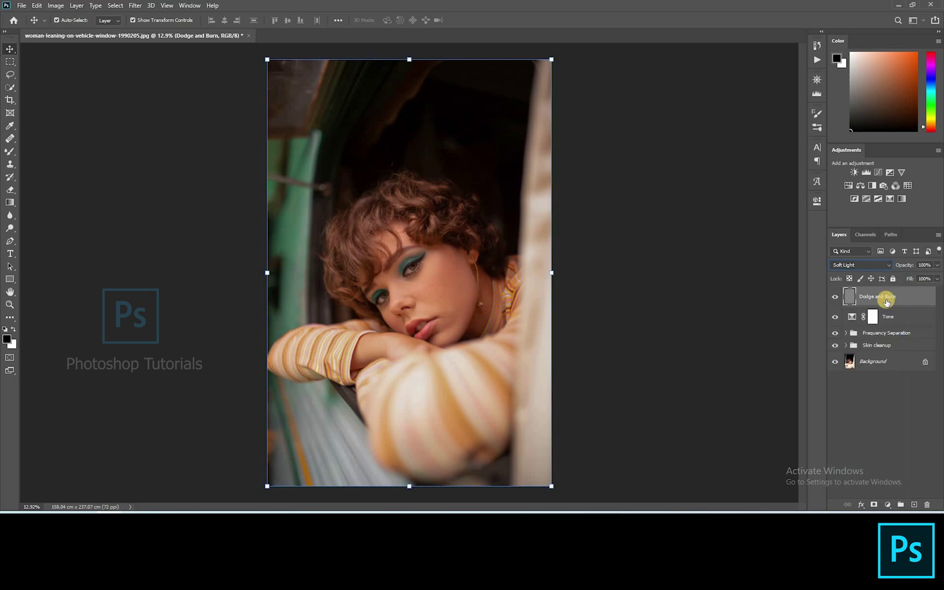
left_click(10, 151)
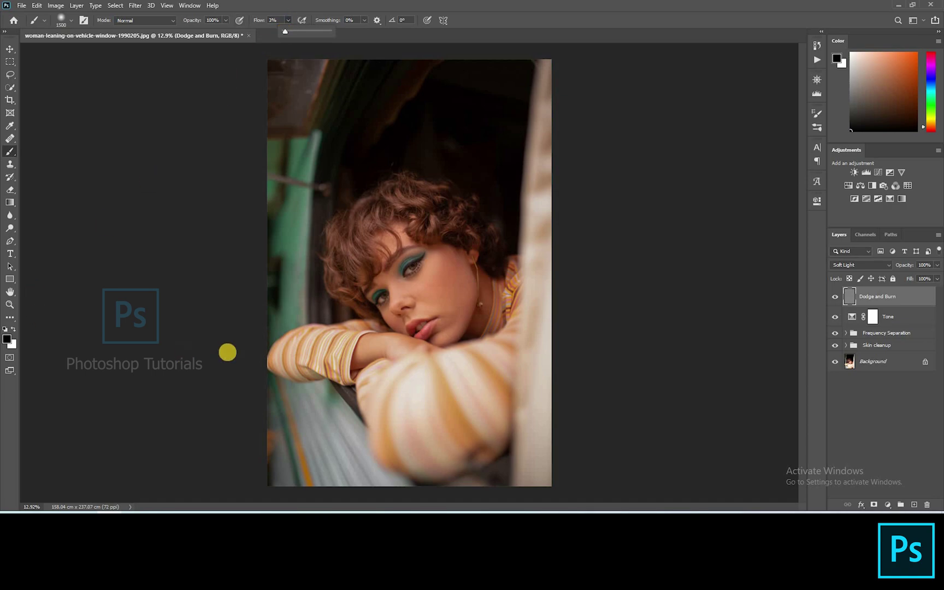
left_click(224, 350)
Dodge with white along the side of the nose toward the inner eye corner.
key("x")
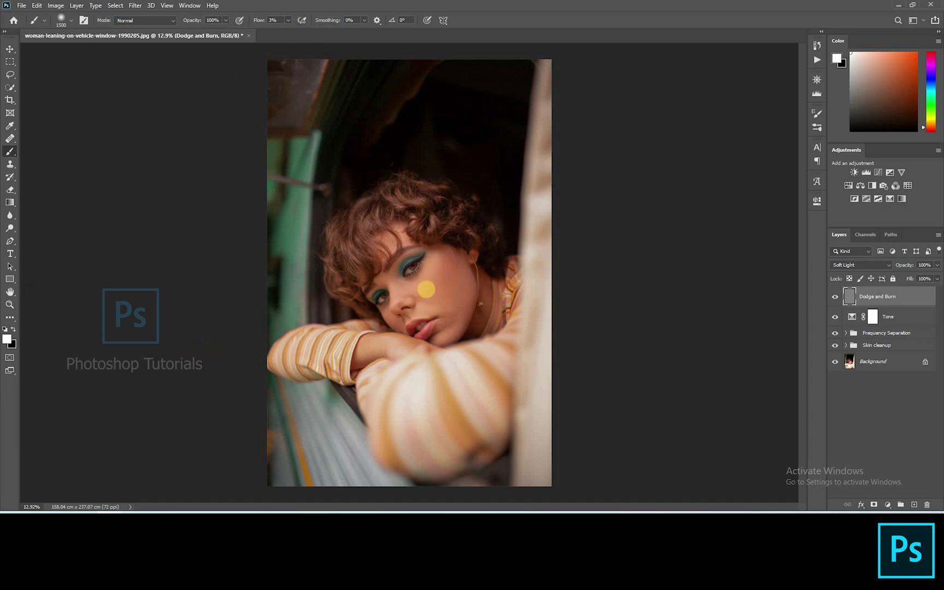
scroll(421, 278, "up", 5)
key("bracketleft")
key("bracketleft")
key("bracketleft")
key("bracketleft")
key("bracketleft")
key("bracketleft")
key("bracketleft")
key("bracketleft")
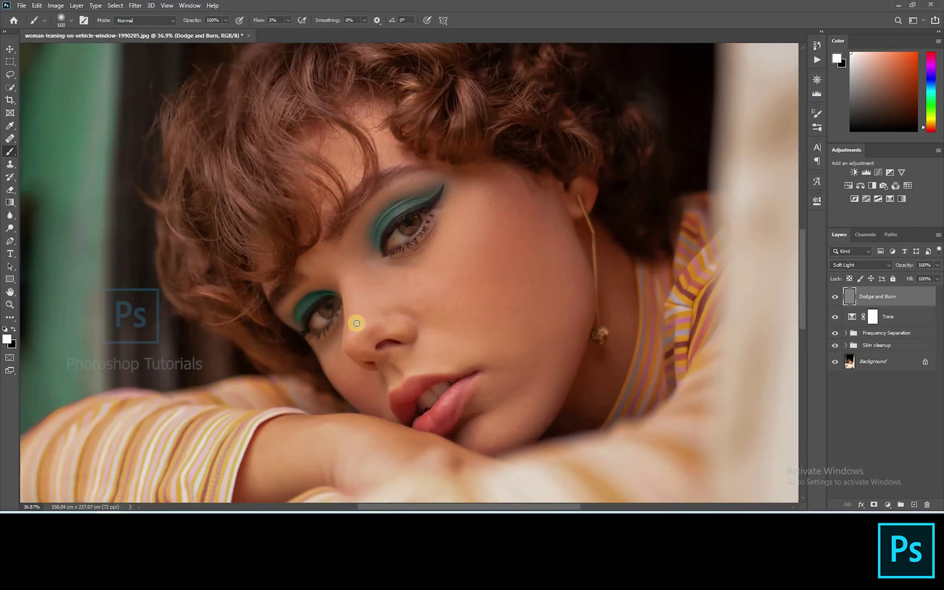
scroll(356, 323, "up", 3)
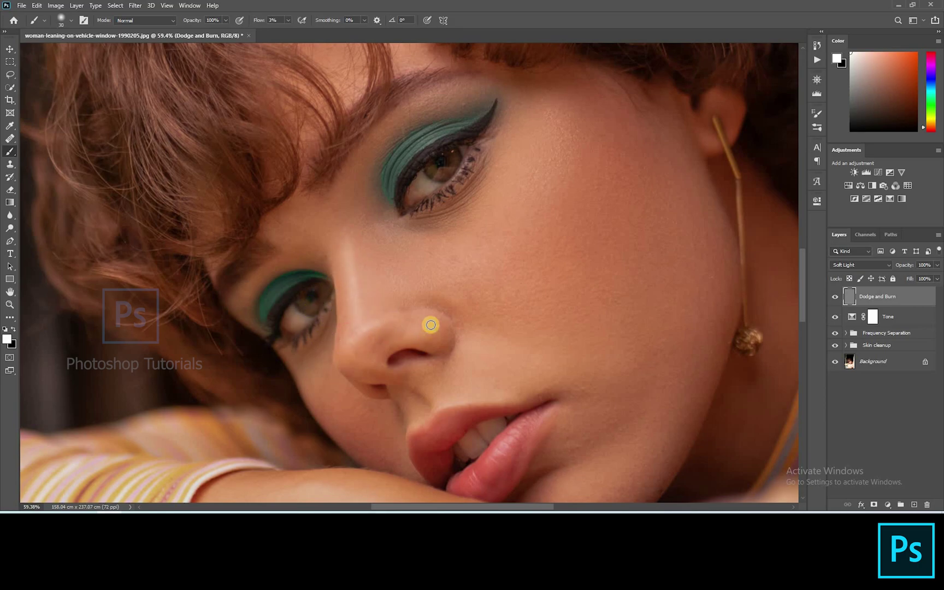
left_click_drag(442, 340, 330, 259)
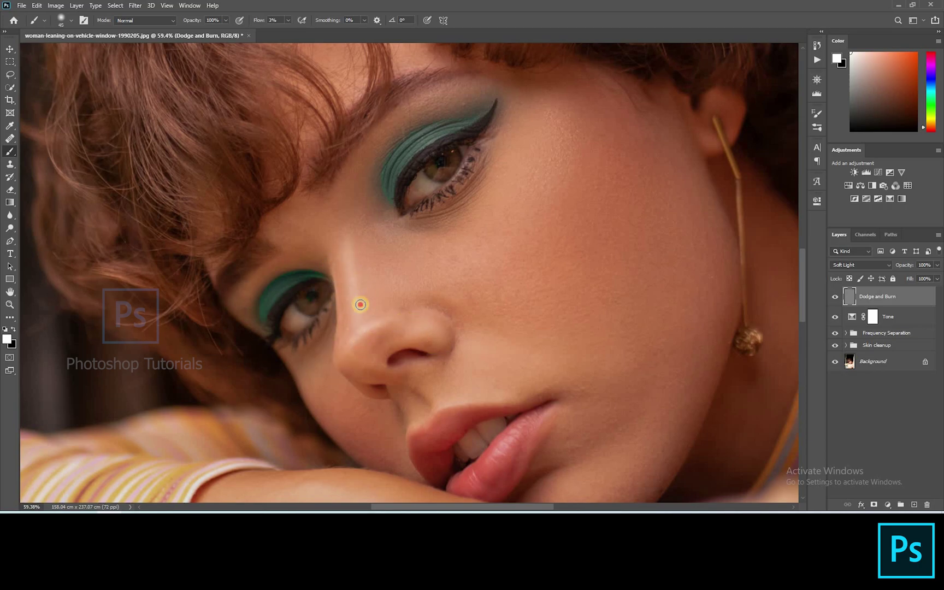
key("bracketleft")
key("bracketleft")
key("bracketleft")
left_click_drag(353, 322, 440, 330)
scroll(409, 278, "down", 3)
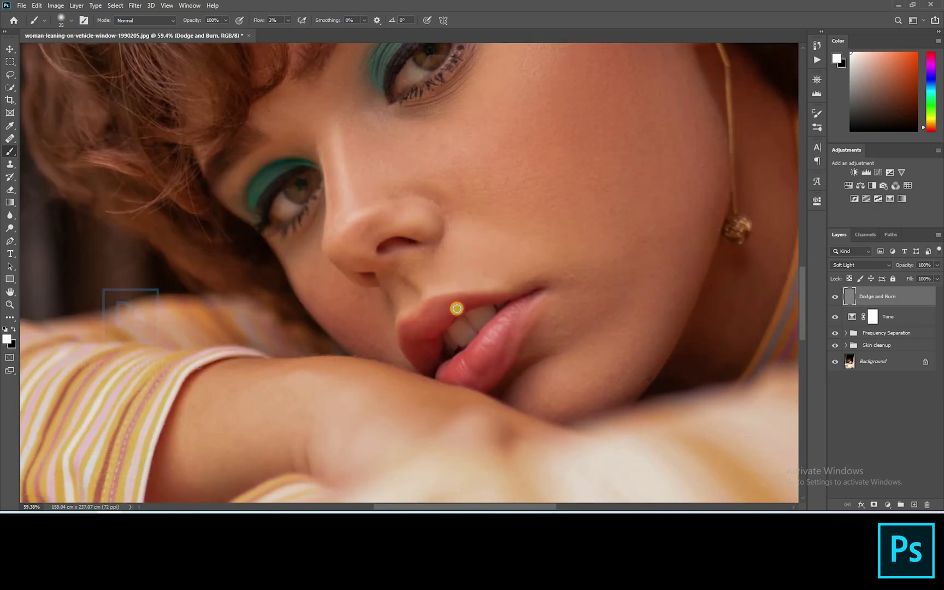
Brighten the eyelid with a 10px brush and the cheek with a broad 300px stroke.
key("bracketleft")
key("bracketleft")
key("bracketright")
scroll(480, 332, "up", 3)
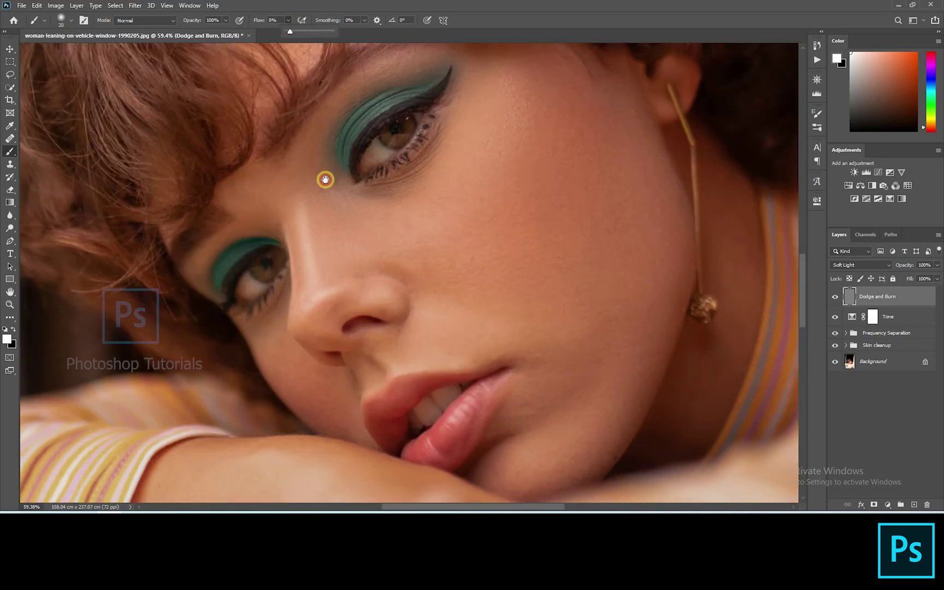
scroll(325, 179, "up", 2)
key("bracketleft")
mouse_move(375, 181)
left_mouse_down()
mouse_move(339, 207)
mouse_move(390, 187)
mouse_move(344, 200)
left_mouse_up()
key("bracketright")
key("bracketright")
key("bracketright")
key("bracketright")
key("bracketright")
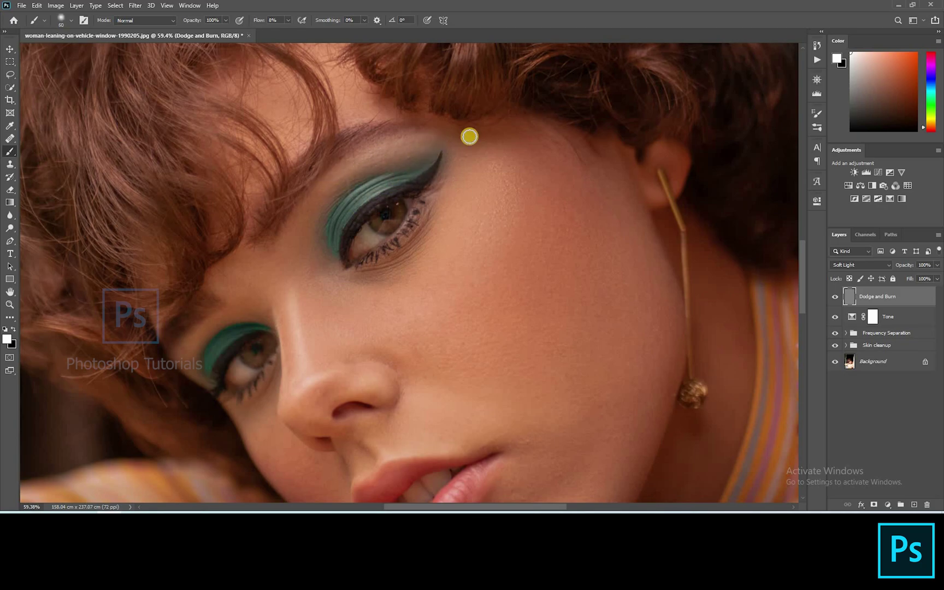
scroll(470, 136, "down", 4)
key("bracketright")
key("bracketright")
key("bracketright")
key("bracketright")
key("bracketright")
key("bracketright")
key("bracketright")
key("bracketright")
key("bracketright")
key("bracketright")
mouse_move(467, 210)
left_mouse_down()
mouse_move(483, 172)
mouse_move(448, 224)
mouse_move(477, 217)
mouse_move(492, 190)
mouse_move(470, 186)
mouse_move(445, 232)
mouse_move(449, 252)
mouse_move(491, 183)
mouse_move(547, 183)
mouse_move(548, 234)
mouse_move(532, 246)
mouse_move(515, 322)
mouse_move(504, 331)
mouse_move(416, 123)
mouse_move(390, 124)
mouse_move(440, 152)
left_mouse_up()
Paint dodge highlights over the curly hair with a 60px brush.
key("bracketleft")
key("bracketright")
key("bracketright")
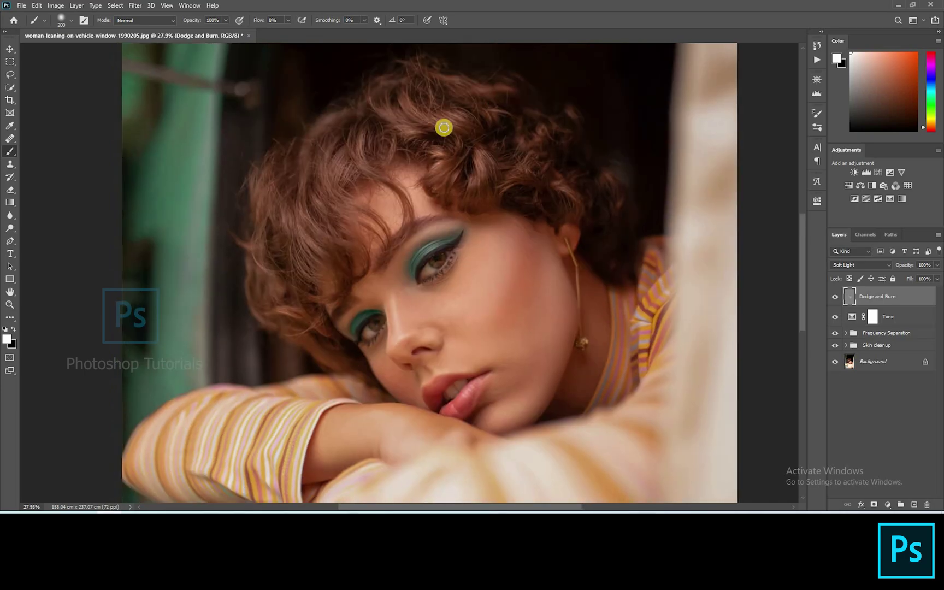
key("bracketleft")
key("bracketleft")
key("bracketleft")
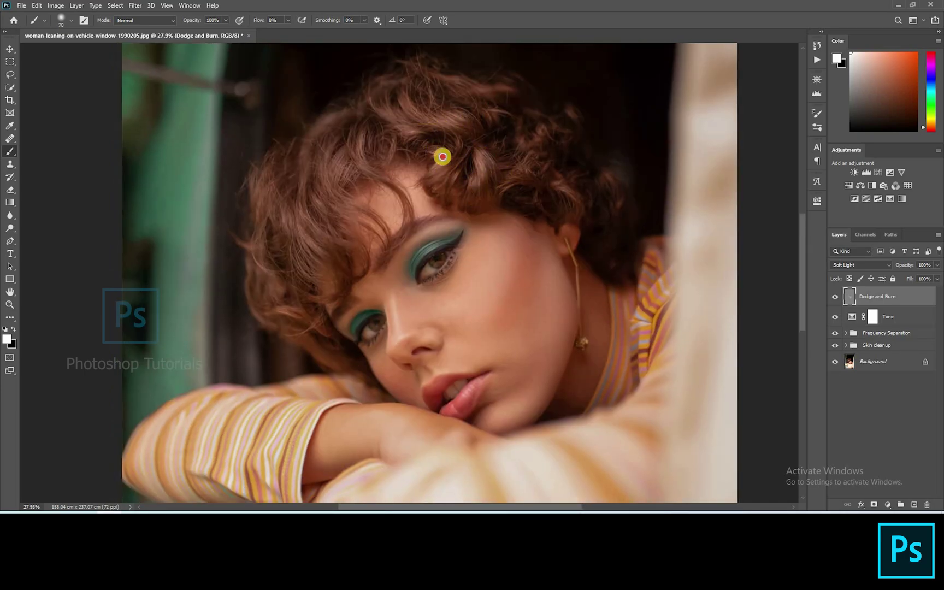
mouse_move(440, 154)
left_mouse_down()
mouse_move(361, 135)
mouse_move(354, 165)
mouse_move(328, 172)
left_mouse_up()
key("bracketleft")
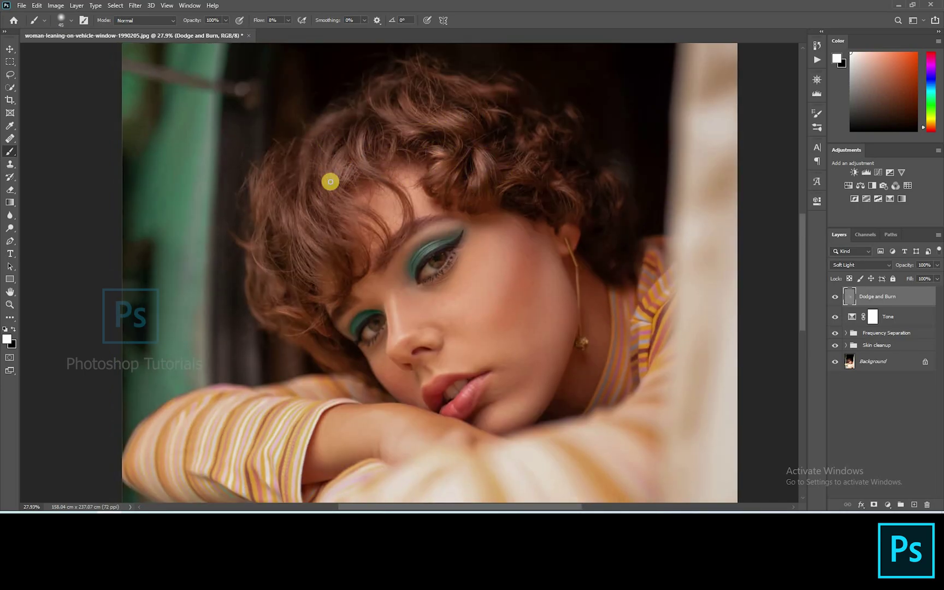
key("bracketleft")
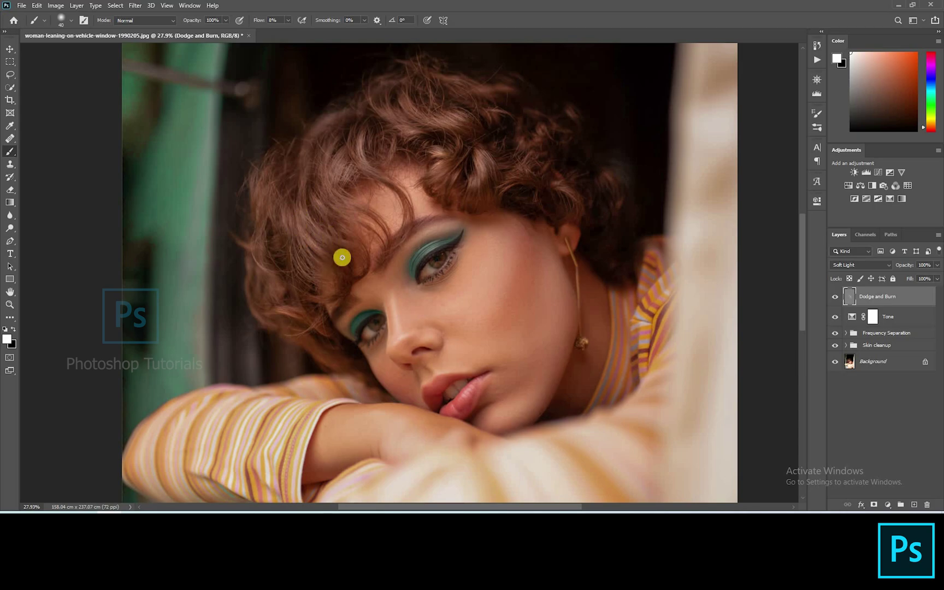
Zoom in on the eye and brighten the iris with a 20px brush.
scroll(382, 262, "up", 5)
scroll(428, 270, "down", 2)
key("bracketleft")
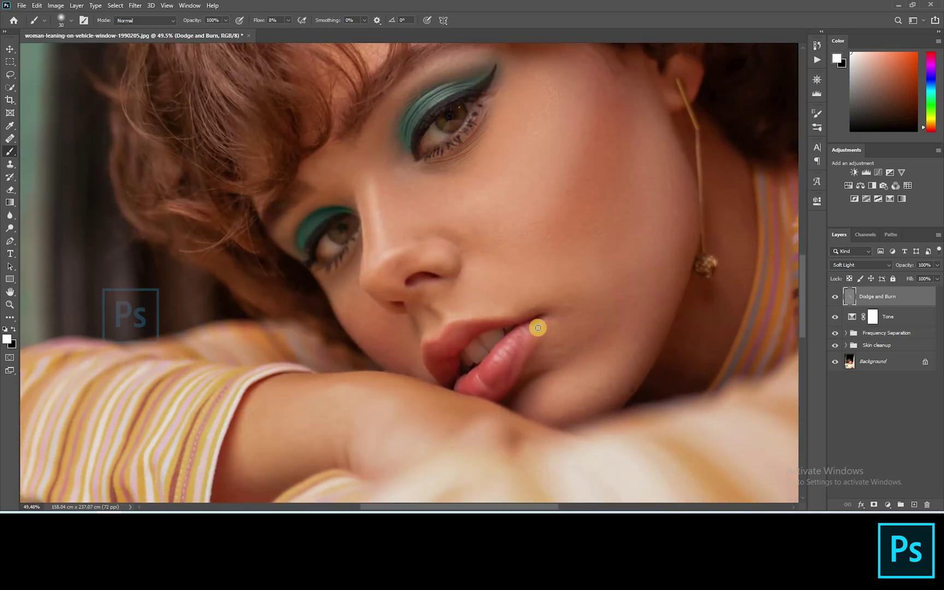
scroll(514, 320, "down", 1)
scroll(351, 280, "right", 1)
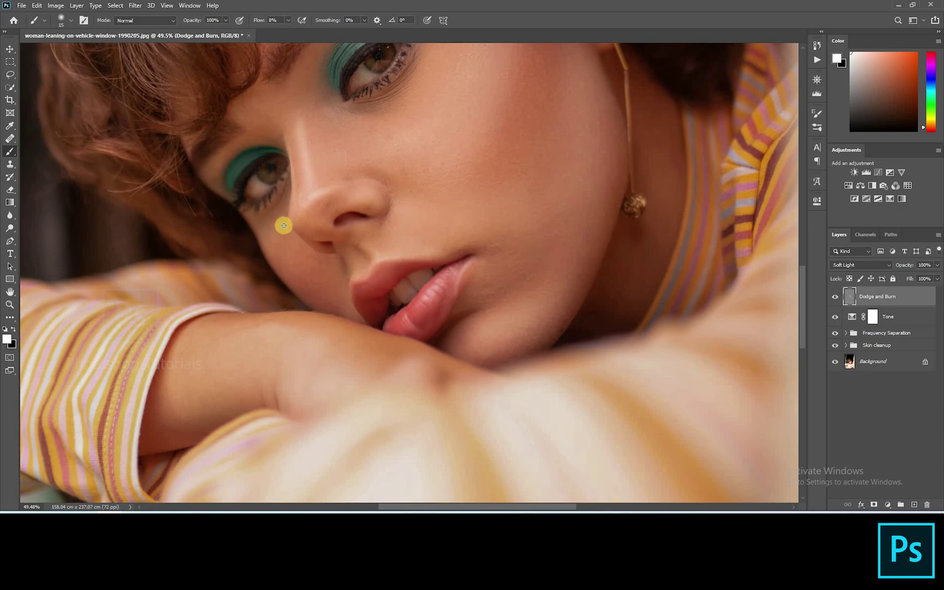
key("bracketright")
scroll(343, 211, "up", 2)
scroll(330, 185, "left", 1)
key("bracketright")
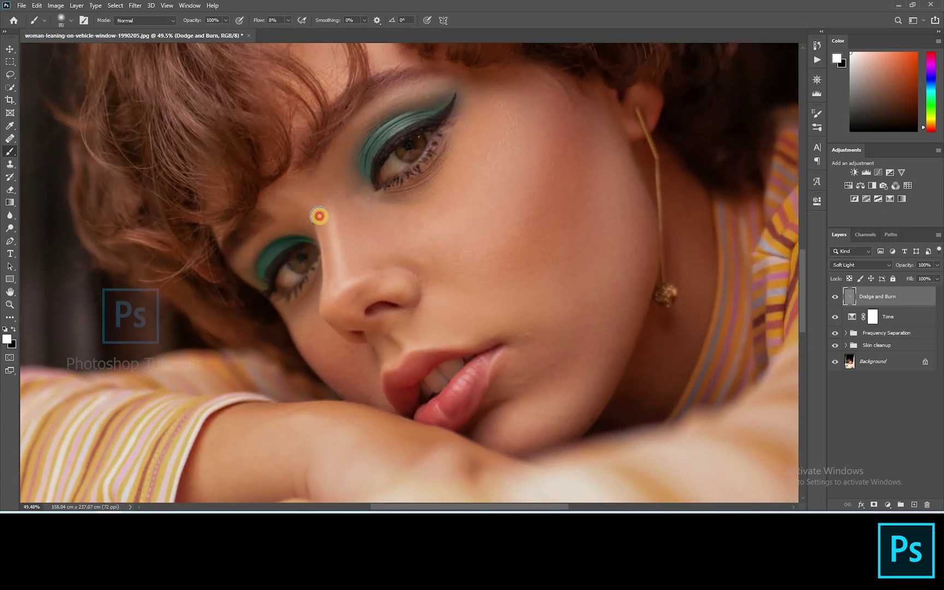
key("bracketright")
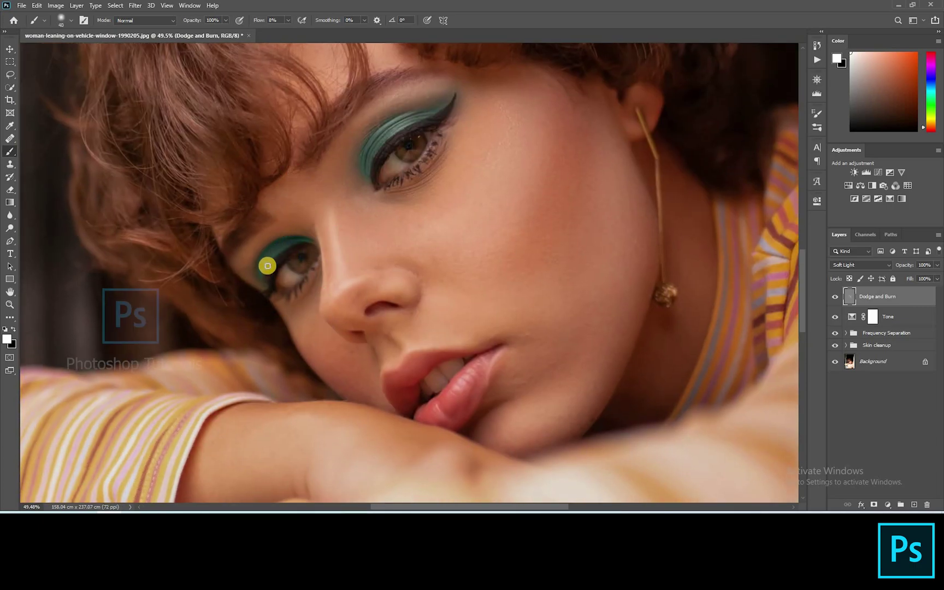
scroll(440, 97, "up", 3)
key("bracketleft")
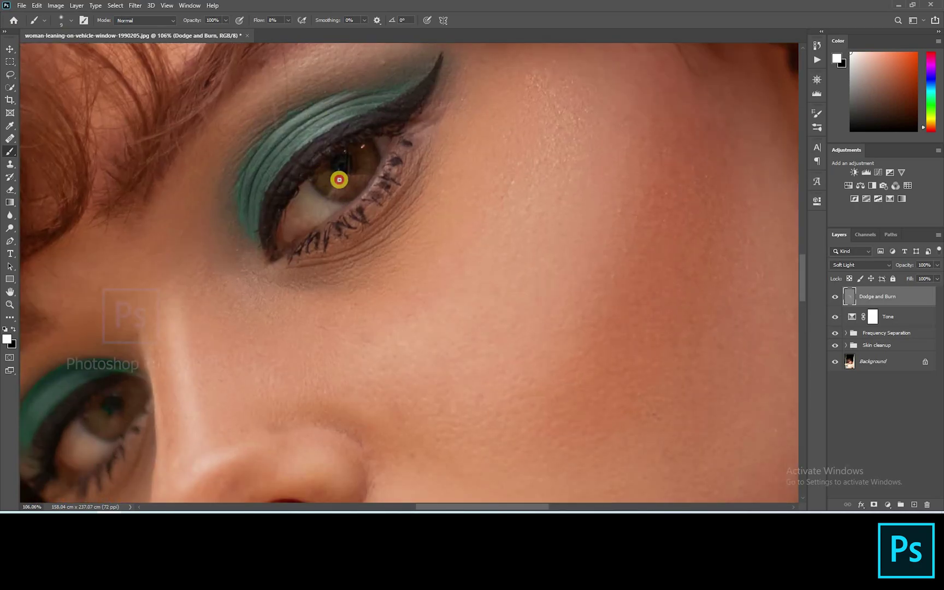
key("bracketright")
key("bracketright")
key("bracketright")
key("bracketright")
key("bracketright")
key("bracketright")
key("bracketright")
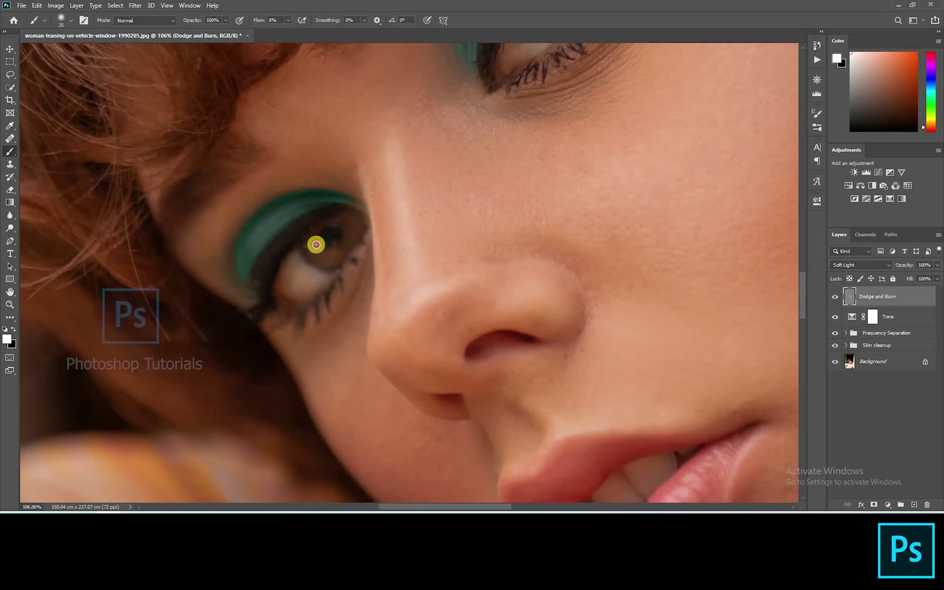
mouse_move(315, 245)
left_mouse_down()
mouse_move(341, 248)
mouse_move(325, 257)
left_mouse_up()
Fit the portrait, compare the layer, then brighten the neck with a 90px stroke.
key("ctrl+0")
left_click(837, 296)
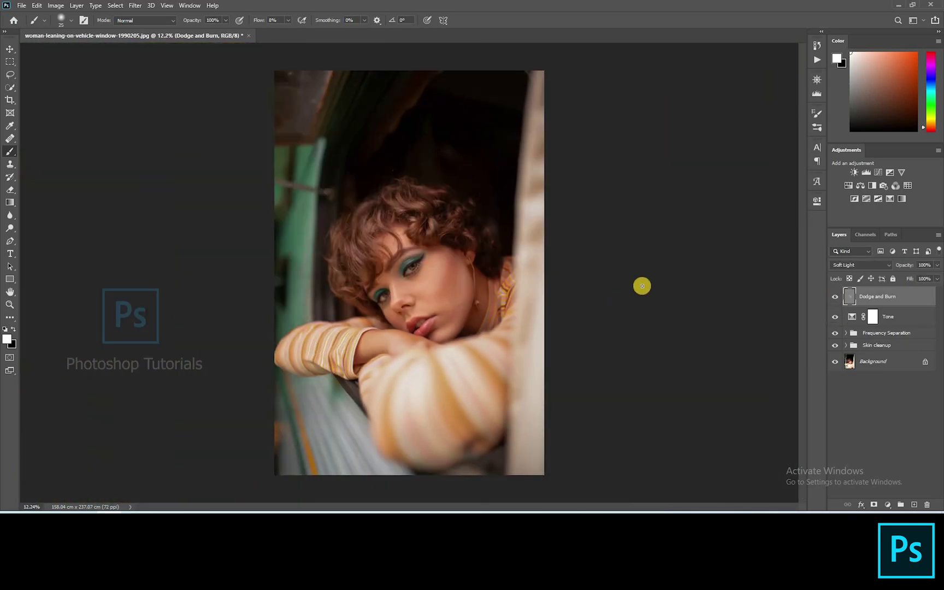
scroll(451, 331, "up", 5)
key("bracketright")
key("bracketright")
key("bracketright")
key("bracketright")
key("bracketright")
key("bracketright")
key("bracketright")
key("bracketright")
key("bracketright")
key("bracketright")
key("bracketright")
key("bracketright")
scroll(357, 367, "down", 3)
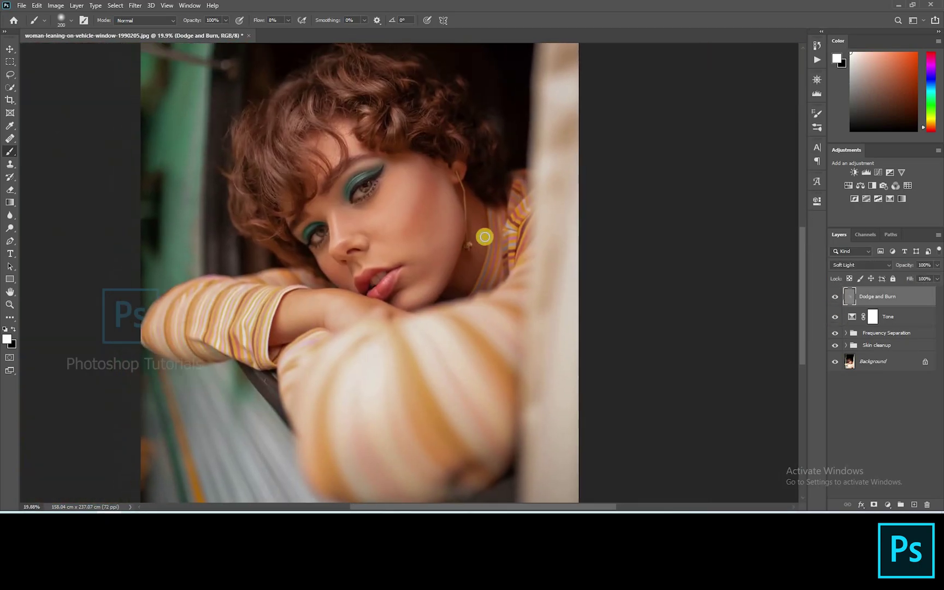
key("bracketleft")
key("bracketleft")
key("bracketleft")
key("bracketleft")
key("bracketleft")
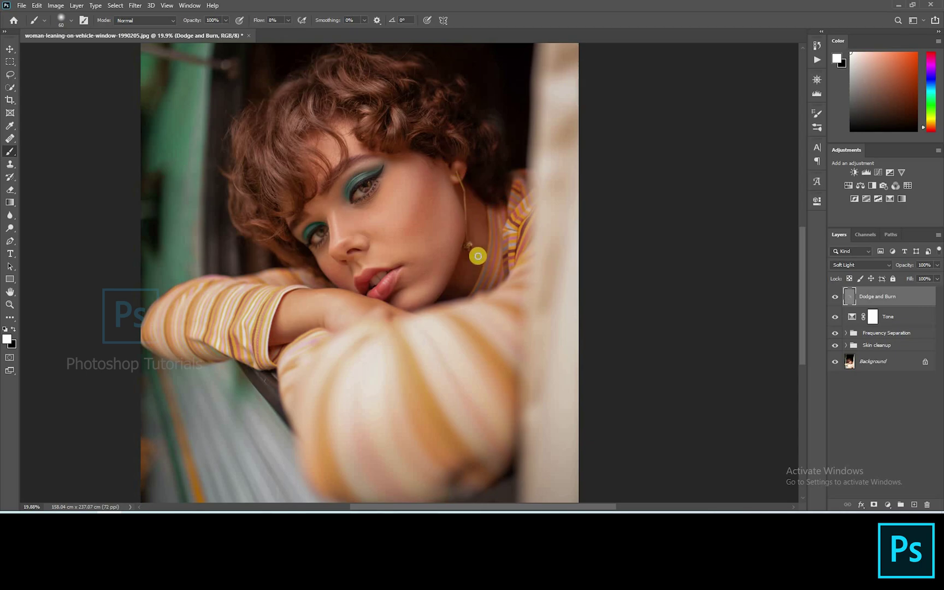
mouse_move(478, 255)
left_mouse_down()
mouse_move(470, 219)
mouse_move(500, 286)
left_mouse_up()
key("bracketright")
key("bracketright")
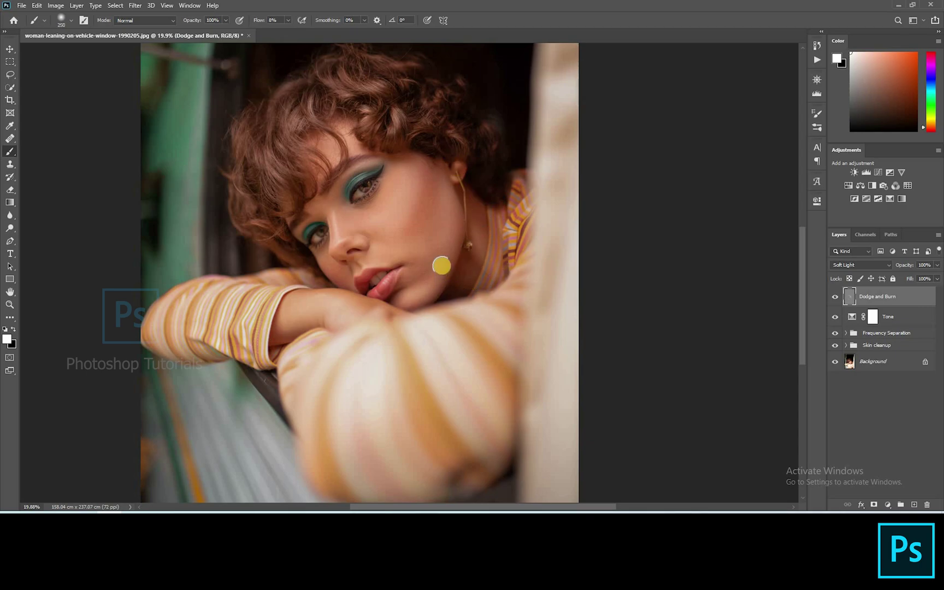
scroll(350, 189, "up", 5)
Burn with black along the upper eyeshadow, eyeliner and lid.
key("x")
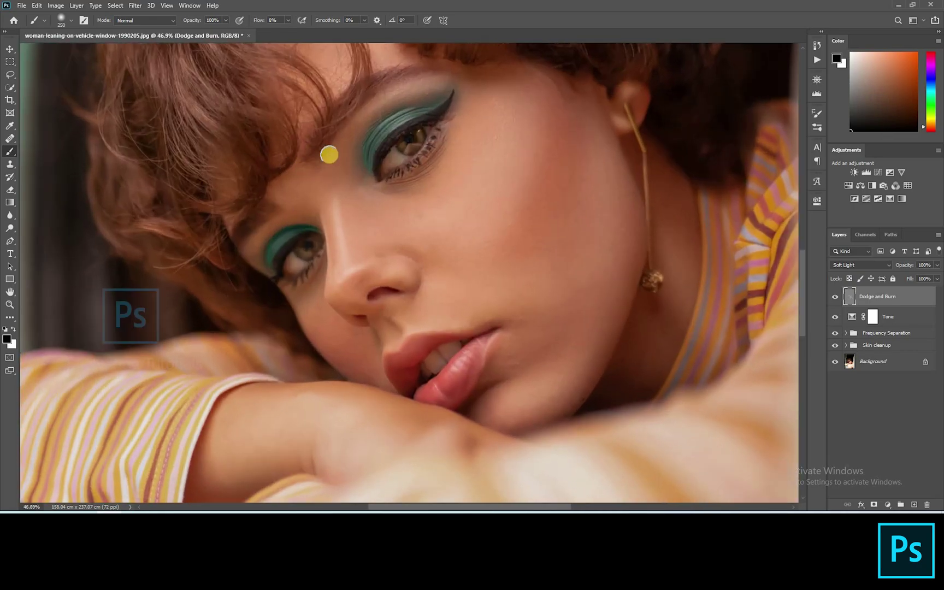
key("bracketleft")
key("bracketleft")
key("bracketleft")
key("bracketleft")
key("bracketleft")
key("bracketleft")
key("bracketleft")
key("bracketleft")
key("bracketleft")
key("bracketleft")
left_click(378, 147)
mouse_move(373, 151)
left_mouse_down()
mouse_move(389, 136)
mouse_move(374, 169)
mouse_move(400, 146)
mouse_move(400, 129)
mouse_move(379, 163)
left_mouse_up()
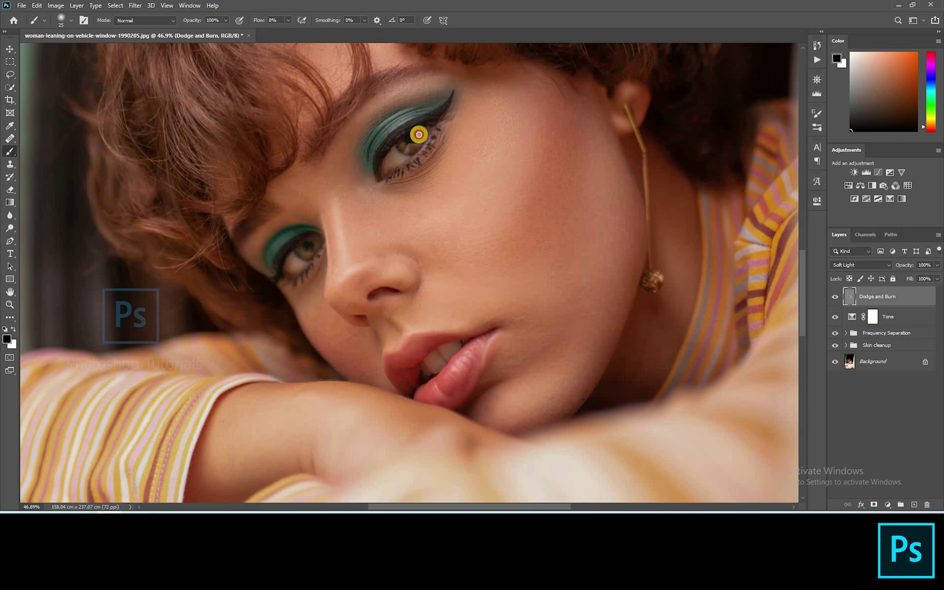
mouse_move(418, 135)
left_mouse_down()
mouse_move(381, 153)
mouse_move(455, 94)
mouse_move(380, 178)
mouse_move(378, 168)
mouse_move(391, 183)
mouse_move(439, 127)
mouse_move(420, 155)
mouse_move(396, 169)
mouse_move(431, 142)
mouse_move(399, 167)
mouse_move(435, 123)
mouse_move(391, 172)
mouse_move(377, 150)
mouse_move(401, 144)
mouse_move(416, 153)
mouse_move(398, 143)
mouse_move(426, 132)
mouse_move(408, 155)
left_mouse_up()
key("bracketright")
key("bracketleft")
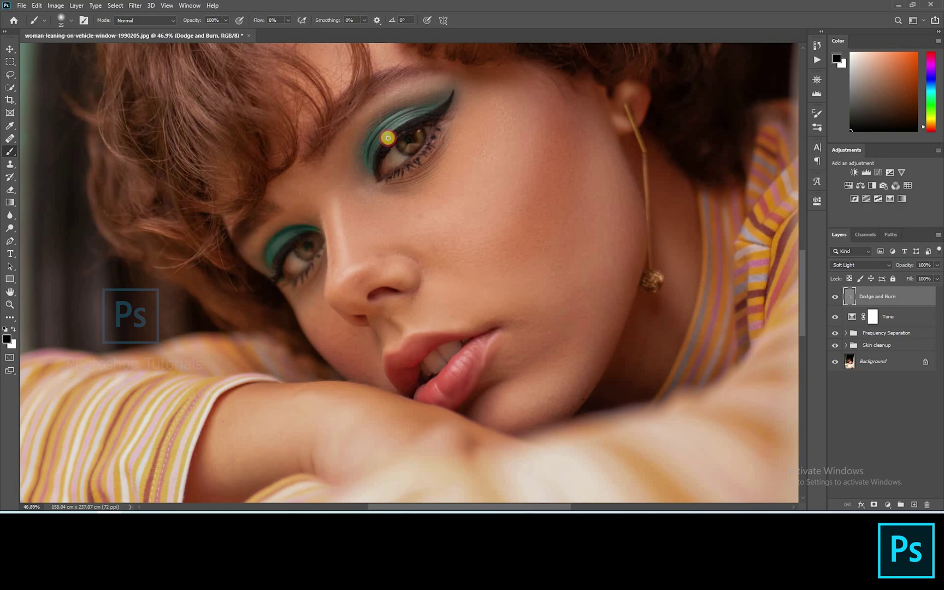
Darken the brow and lid crease with a larger black brush.
key("bracketright")
left_click(382, 83)
mouse_move(375, 105)
left_mouse_down()
mouse_move(383, 80)
mouse_move(347, 98)
mouse_move(428, 71)
mouse_move(419, 70)
mouse_move(452, 74)
left_mouse_up()
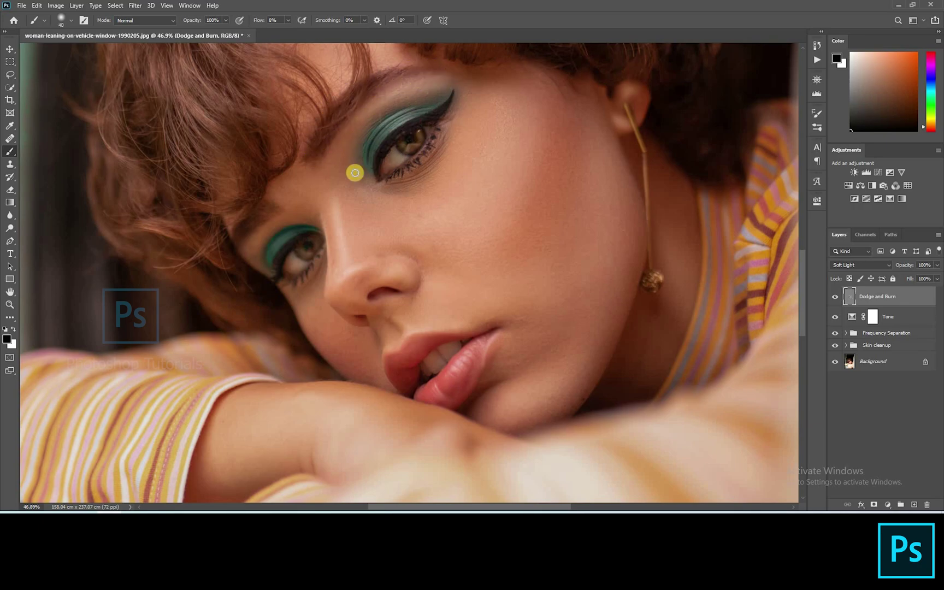
mouse_move(272, 209)
left_mouse_down()
mouse_move(242, 236)
mouse_move(274, 208)
mouse_move(247, 221)
mouse_move(288, 261)
mouse_move(299, 240)
mouse_move(275, 272)
mouse_move(297, 243)
mouse_move(281, 279)
mouse_move(326, 258)
mouse_move(327, 243)
mouse_move(308, 257)
left_mouse_up()
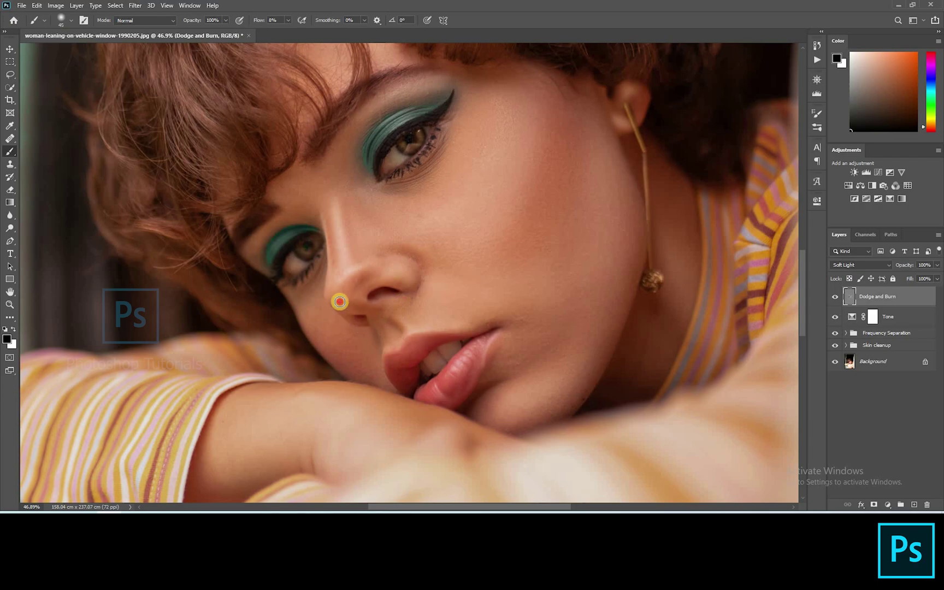
key("bracketright")
key("bracketright")
key("bracketright")
key("bracketright")
key("bracketright")
key("bracketright")
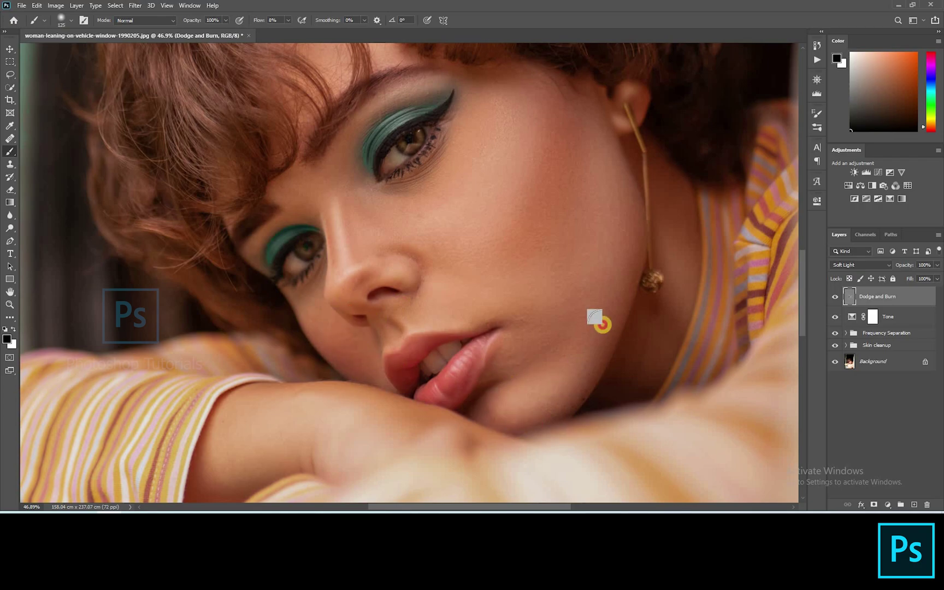
key("bracketleft")
key("bracketleft")
key("bracketleft")
key("bracketleft")
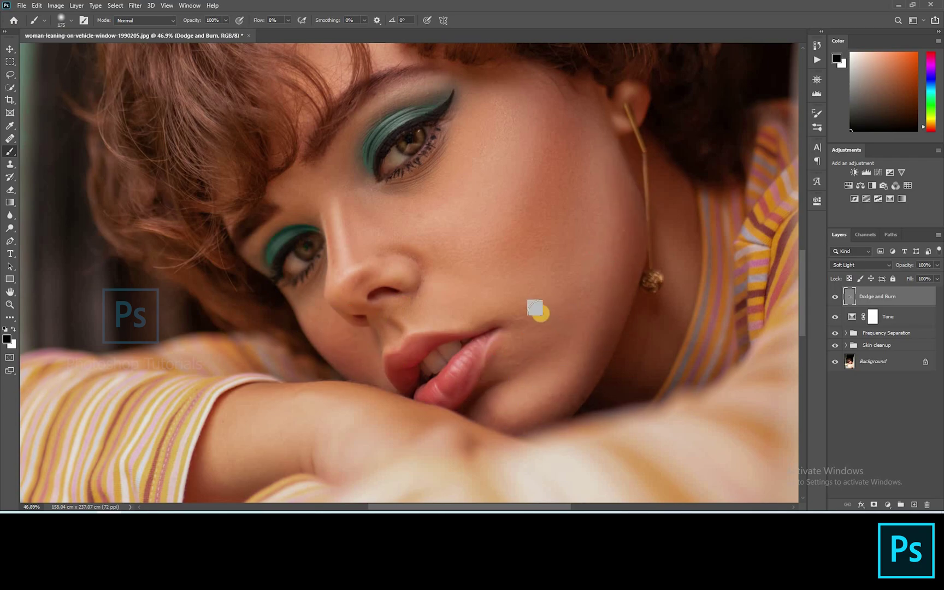
key("bracketleft")
key("bracketleft")
key("bracketleft")
key("bracketleft")
key("bracketleft")
key("bracketleft")
Burn shading over the sleeve area, resizing the brush as needed.
scroll(385, 189, "down", 4)
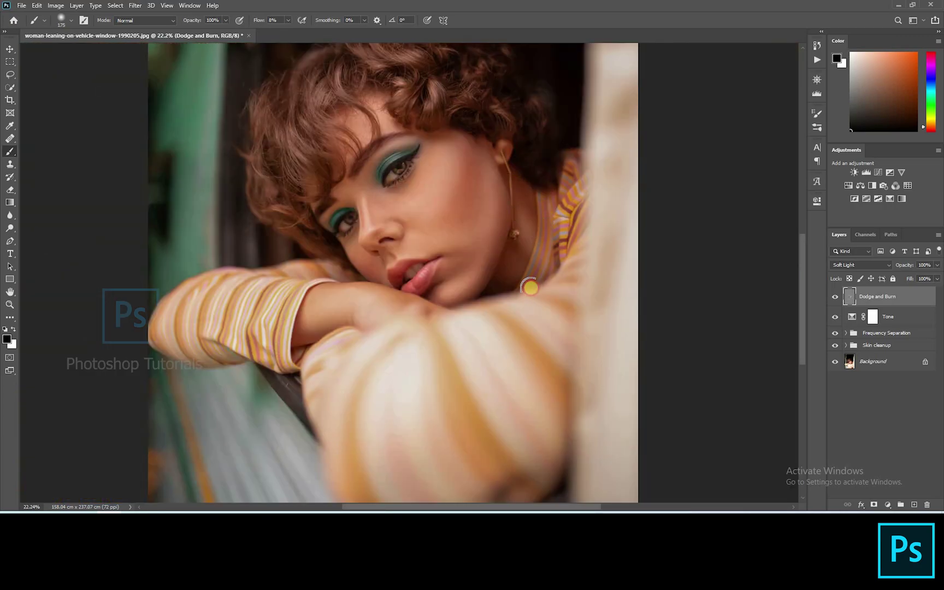
key("bracketright")
key("bracketright")
key("bracketright")
key("bracketright")
key("bracketright")
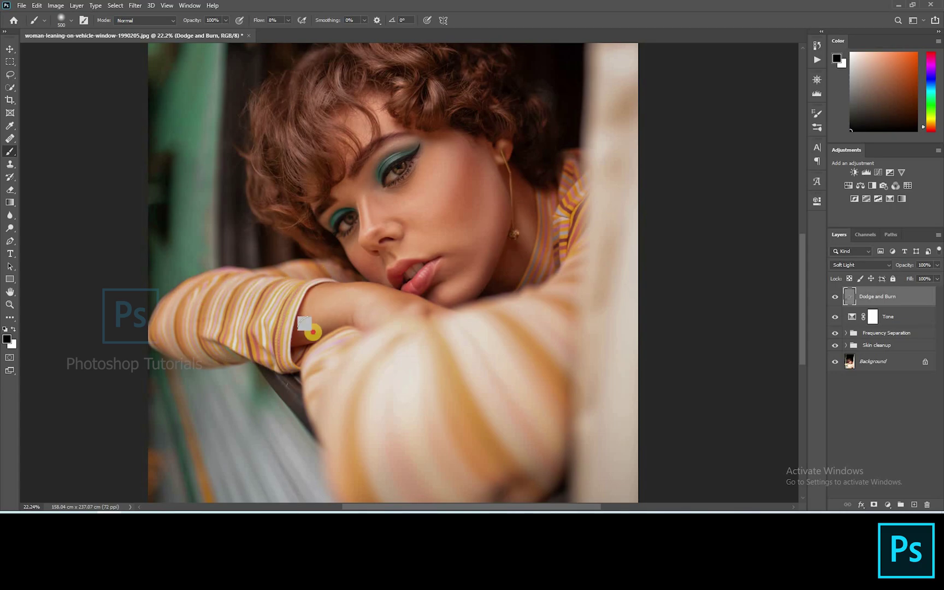
key("bracketleft")
key("bracketleft")
key("bracketleft")
key("bracketleft")
key("bracketleft")
key("bracketleft")
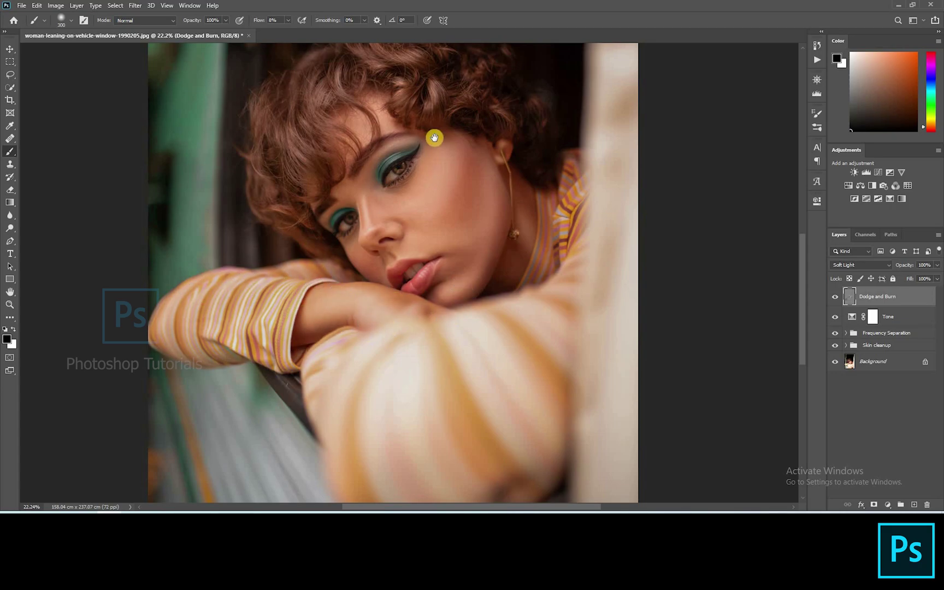
scroll(410, 236, "up", 4)
key("bracketleft")
key("bracketleft")
key("bracketleft")
key("bracketleft")
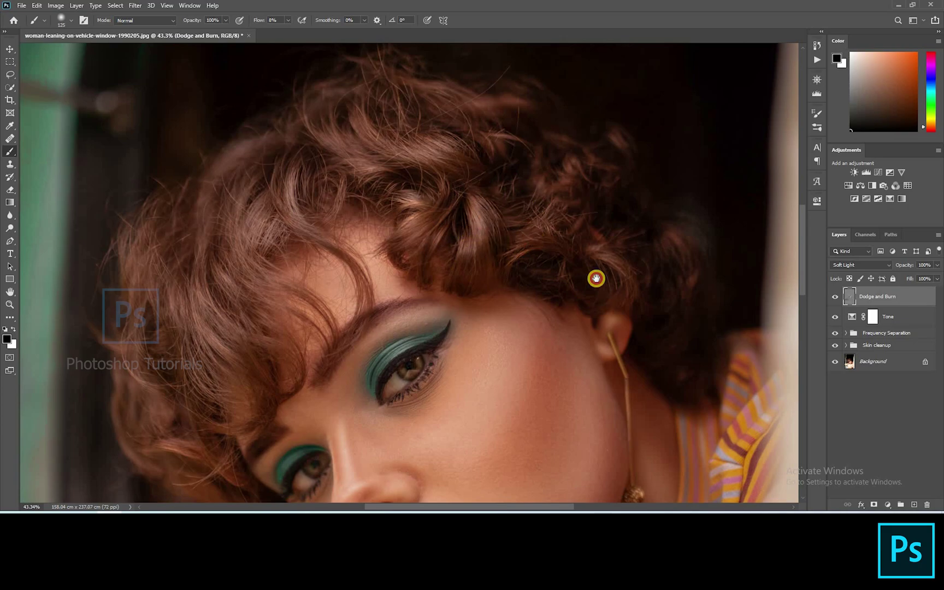
scroll(546, 260, "up", 3)
scroll(546, 259, "left", 2)
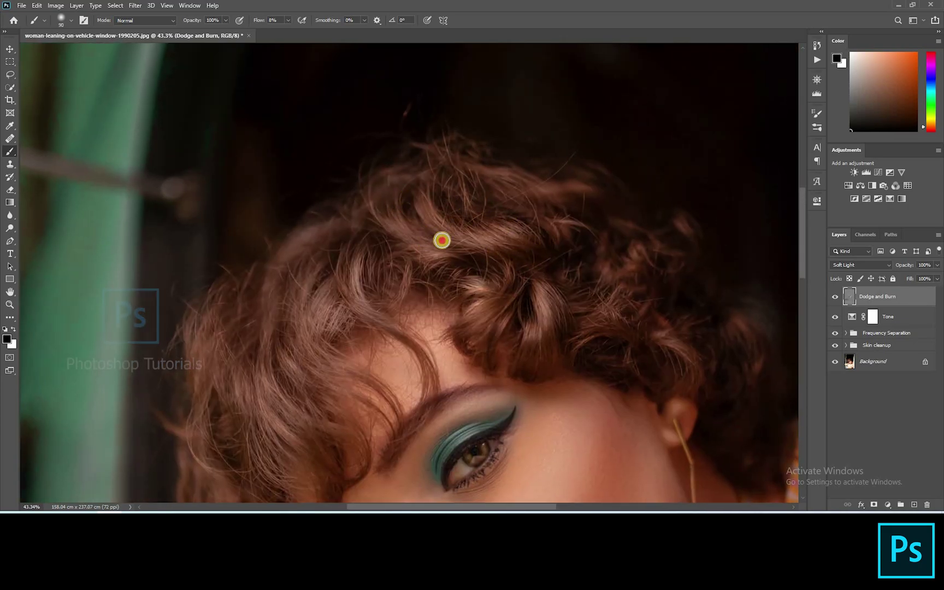
scroll(440, 238, "down", 2)
scroll(441, 238, "left", 3)
Burn the hair strands near the eye, then hide Dodge and Burn to compare.
key("bracketleft")
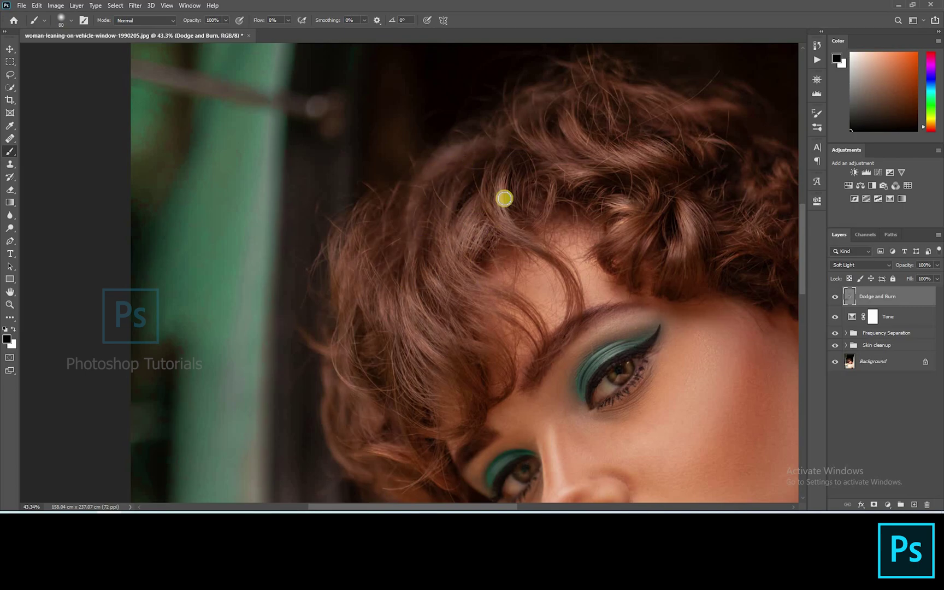
scroll(504, 199, "down", 3)
scroll(503, 198, "left", 1)
key("bracketright")
key("bracketright")
key("bracketright")
key("bracketright")
key("bracketright")
key("bracketleft")
key("bracketleft")
key("bracketleft")
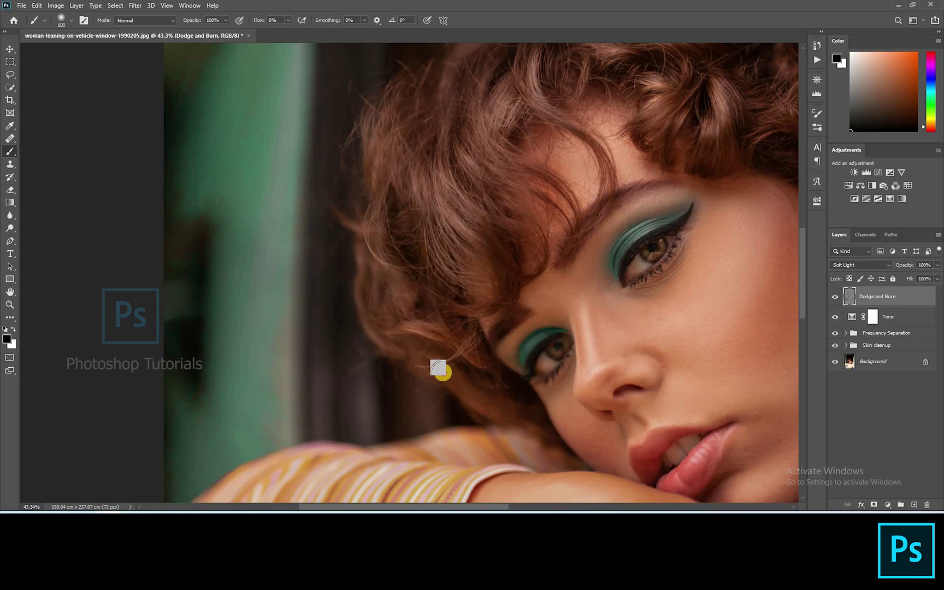
key("bracketleft")
key("bracketleft")
key("bracketleft")
key("bracketleft")
key("bracketleft")
key("bracketleft")
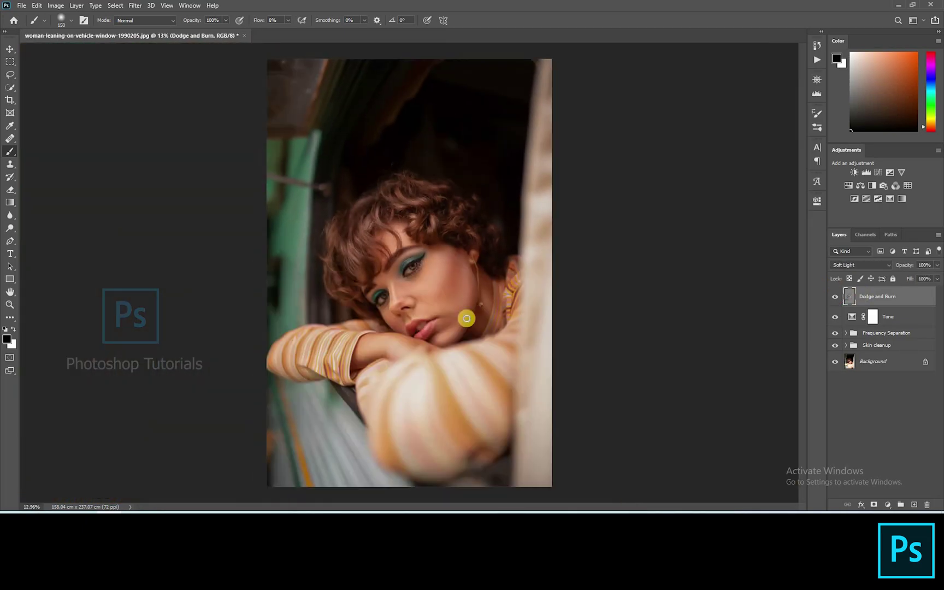
scroll(647, 392, "down", 1)
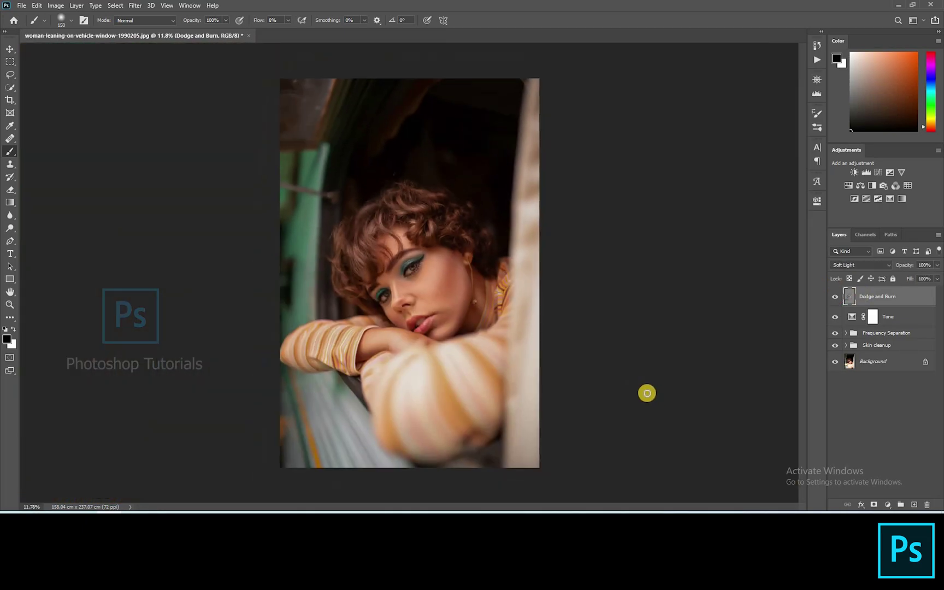
left_click(836, 298)
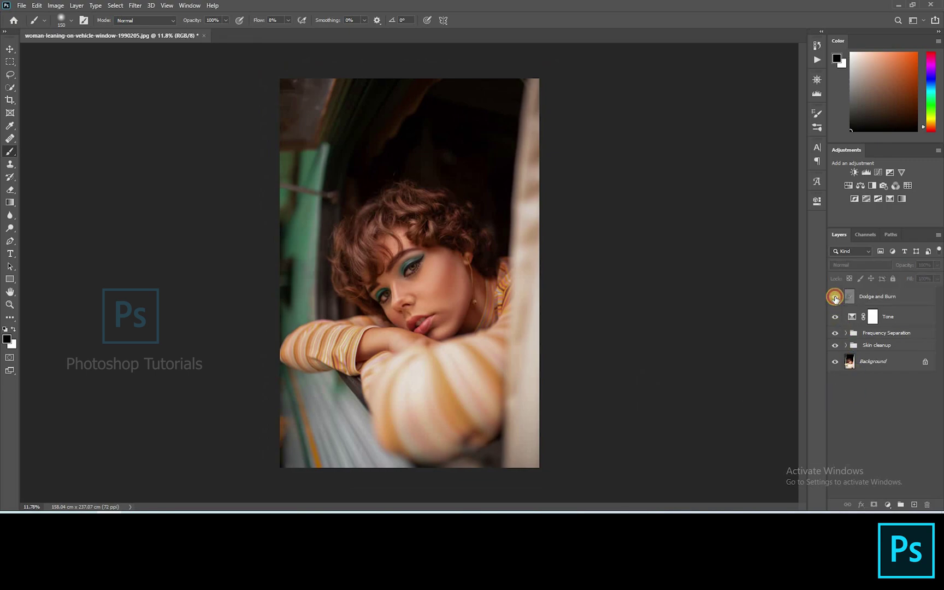
Add a Levels adjustment layer and ready a black brush at 40% flow for its mask.
left_click(835, 298)
left_click(835, 297)
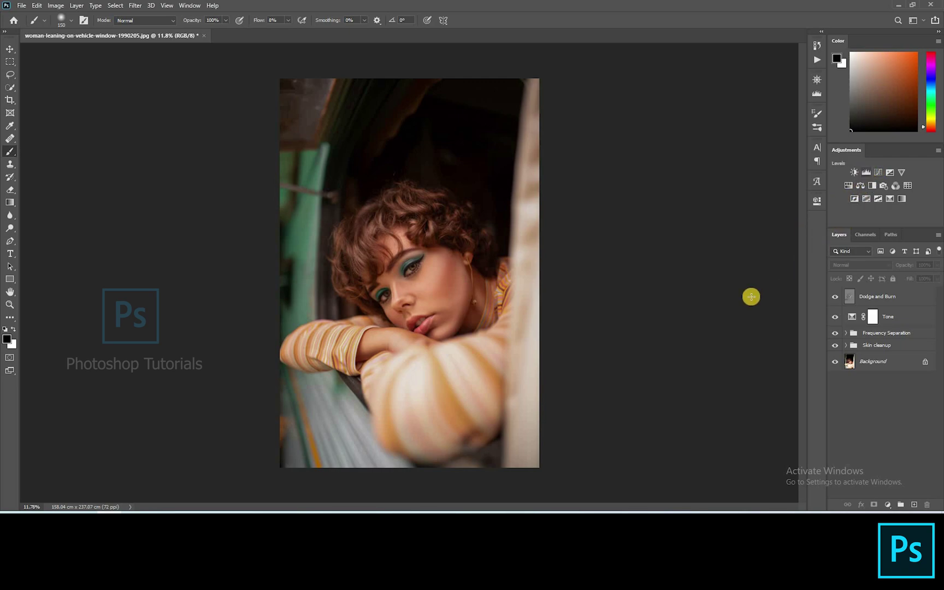
key("ctrl+l")
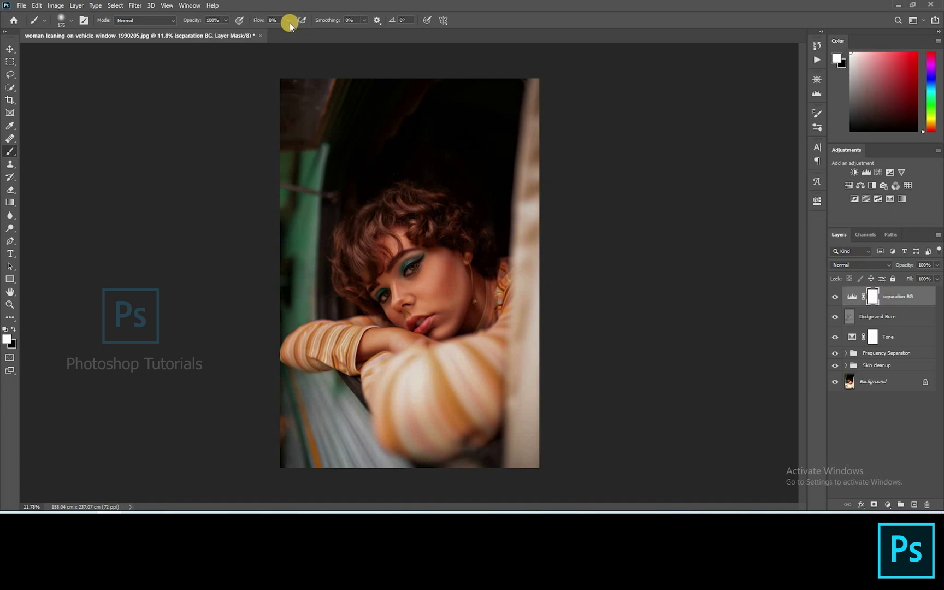
left_click(412, 275)
key("x")
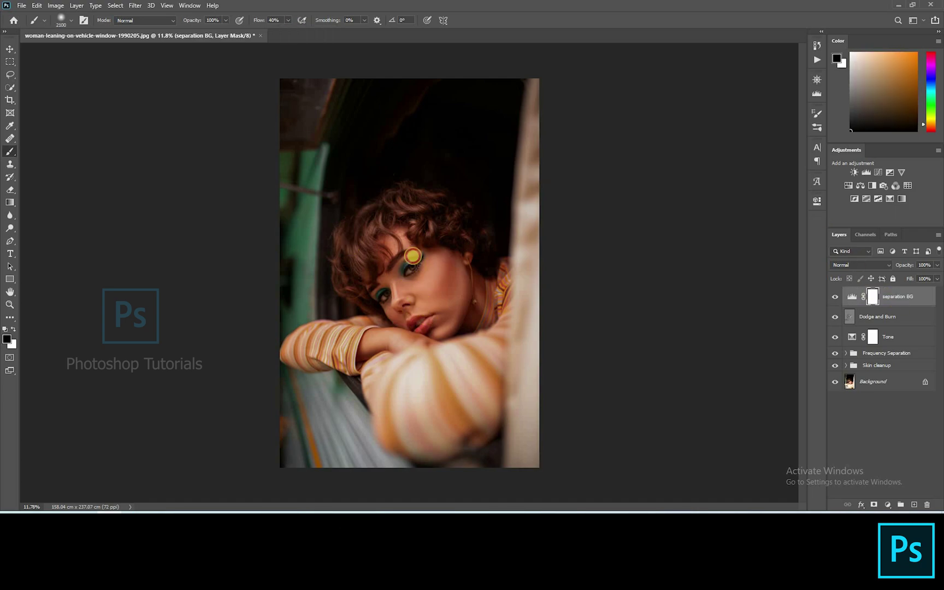
Mask the darkening off the face, arm and chin, then toggle separation BG to compare.
left_click(453, 326)
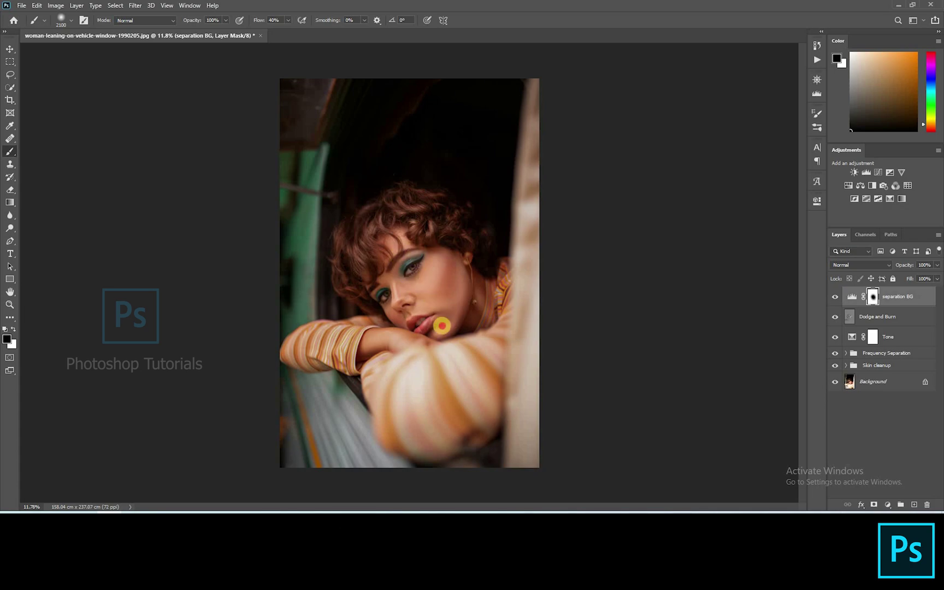
key("x")
key("x")
left_click(460, 354)
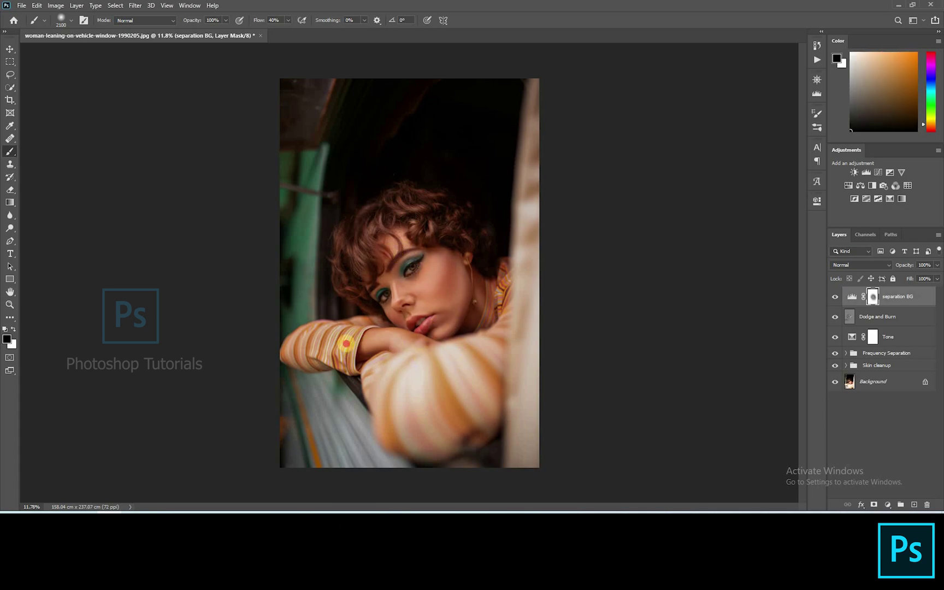
key("x")
left_click(447, 333)
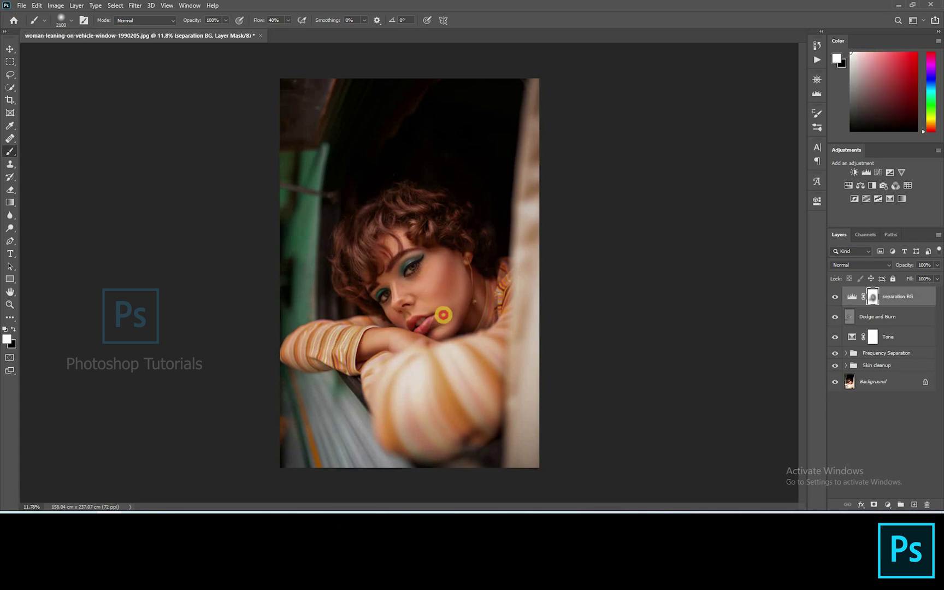
key("x")
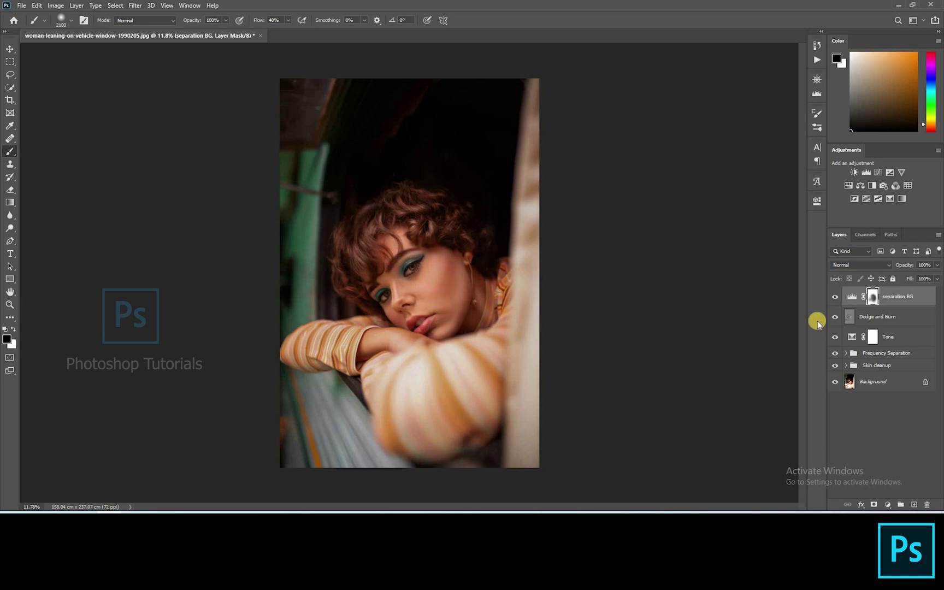
left_click(835, 298)
left_click(835, 298)
Switch to the Move tool and deselect all layers.
scroll(627, 386, "up", 1)
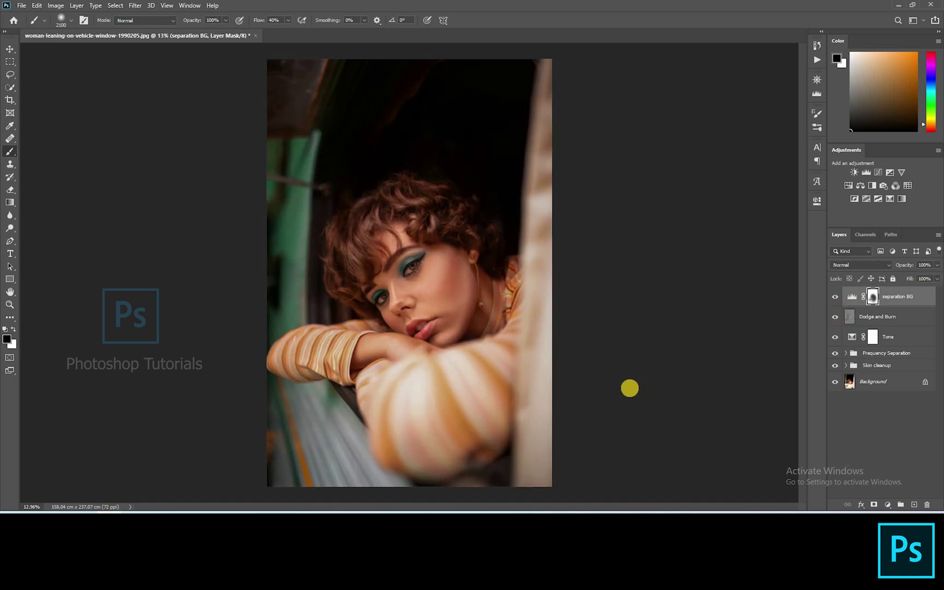
key("v")
left_click(845, 399)
scroll(734, 378, "down", 1)
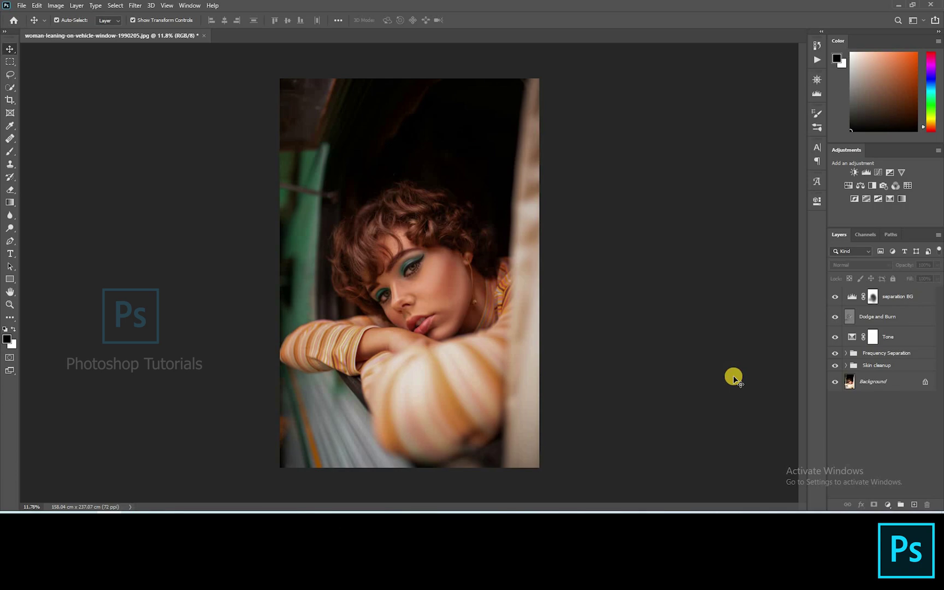
scroll(432, 287, "up", 9)
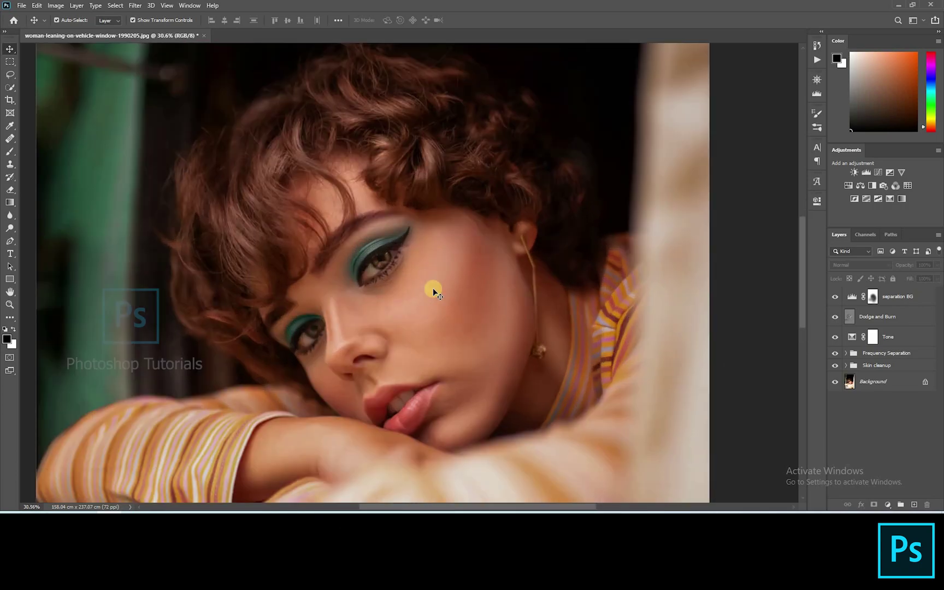
scroll(433, 287, "down", 9)
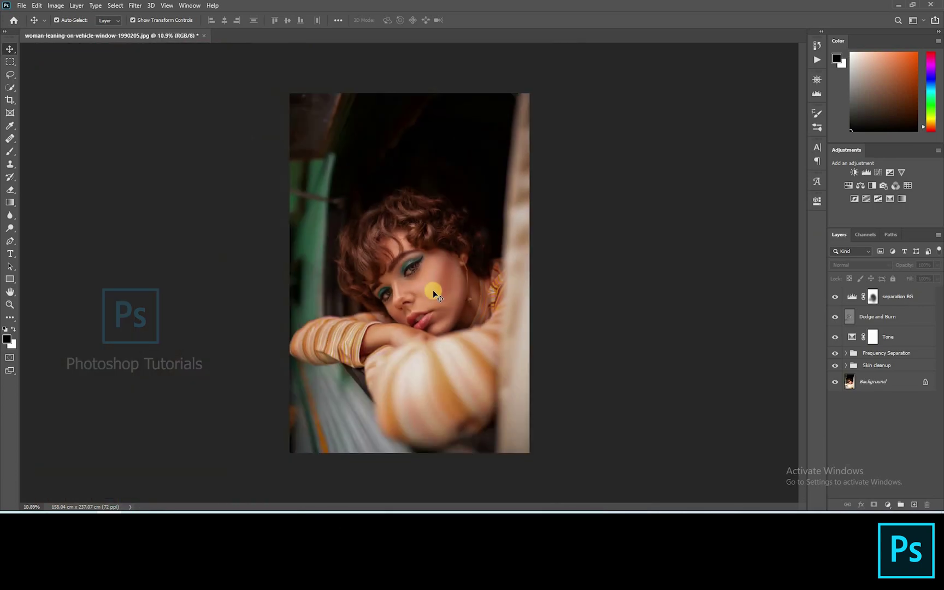
Add a Channel Mixer adjustment layer and name it 'overall tone'.
left_click(890, 185)
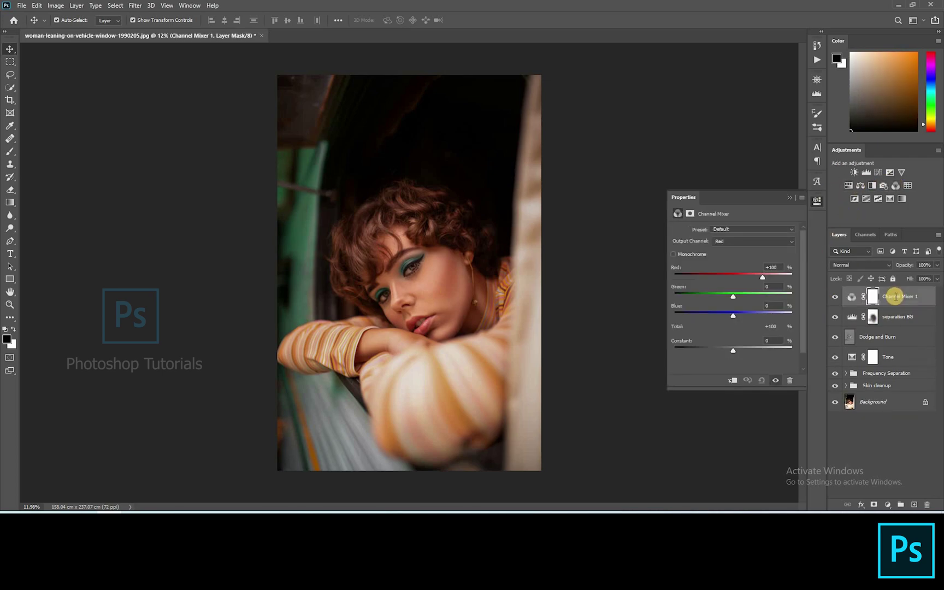
double_click(894, 296)
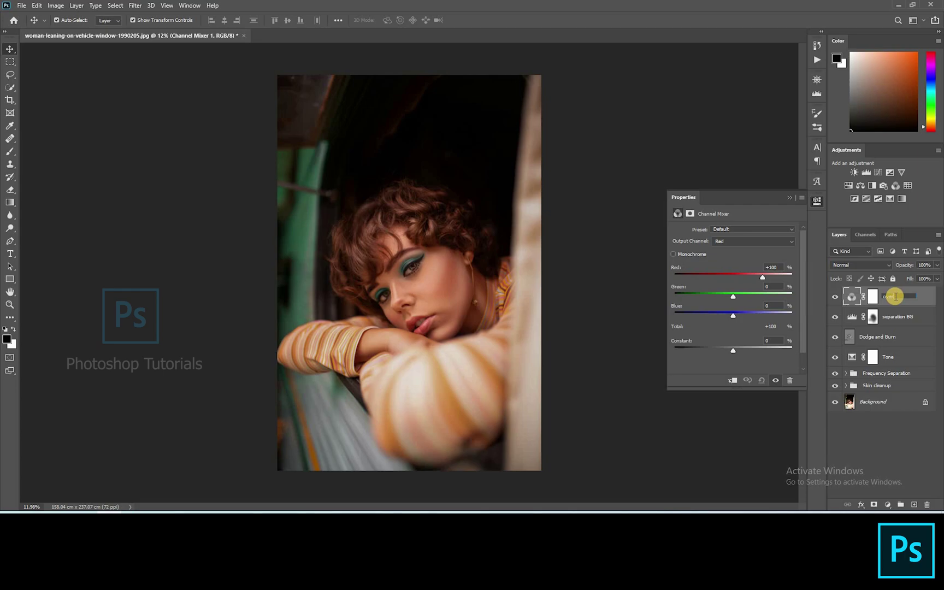
type("overall tone")
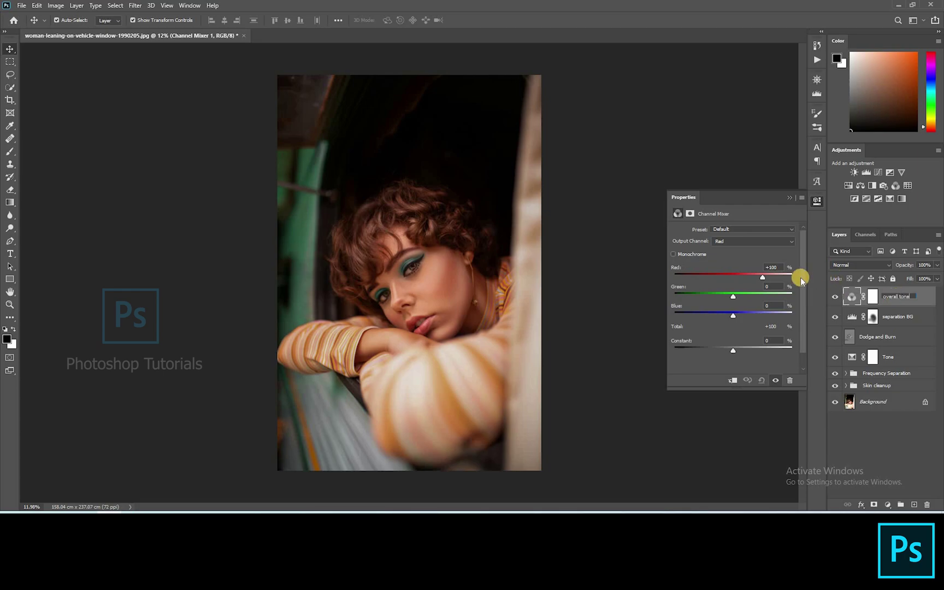
Drag the channel mix sliders for a teal-orange grade, compare it on and off, then deselect it.
left_click_drag(733, 315, 761, 278)
left_click_drag(714, 315, 763, 276)
left_click(834, 296)
left_click(835, 296)
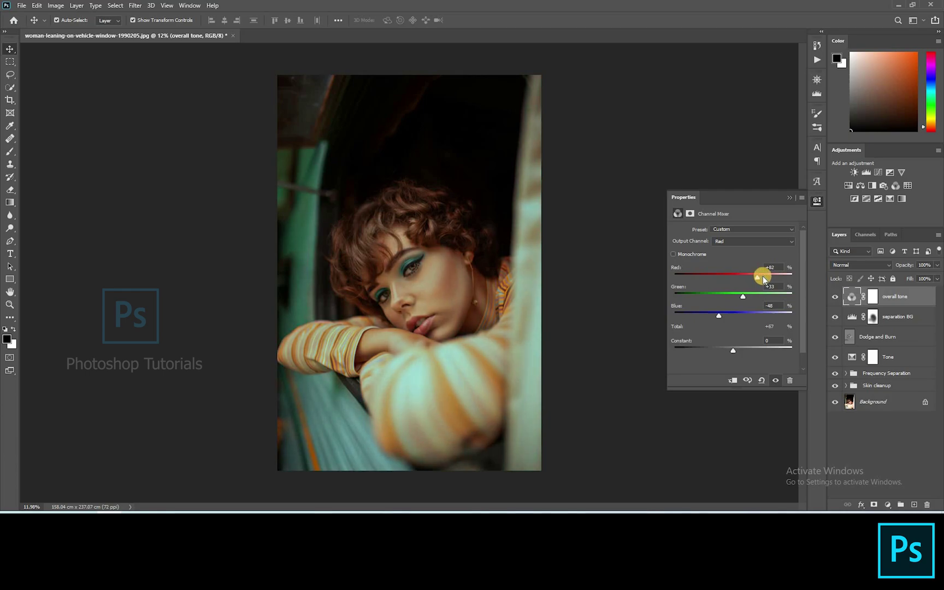
left_click(806, 273)
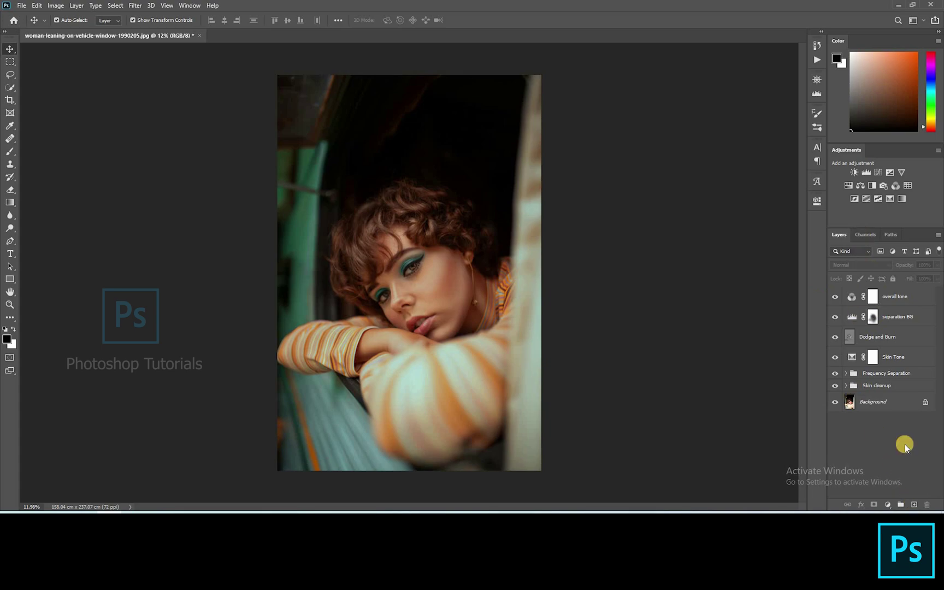
On a new Darken layer, paint dark 6%-flow brush strokes along the photo's left and right edges.
key("ctrl+z")
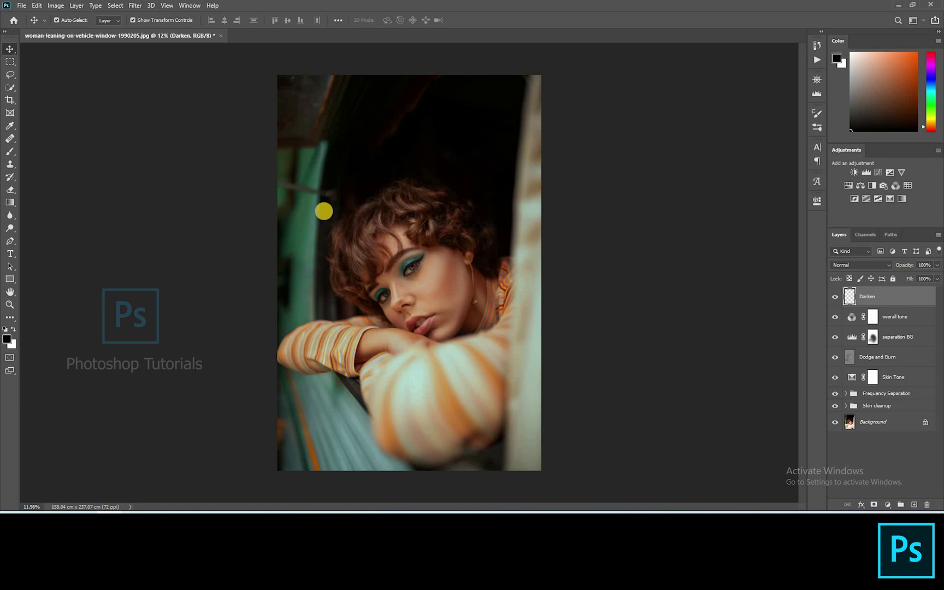
key("b")
type("6")
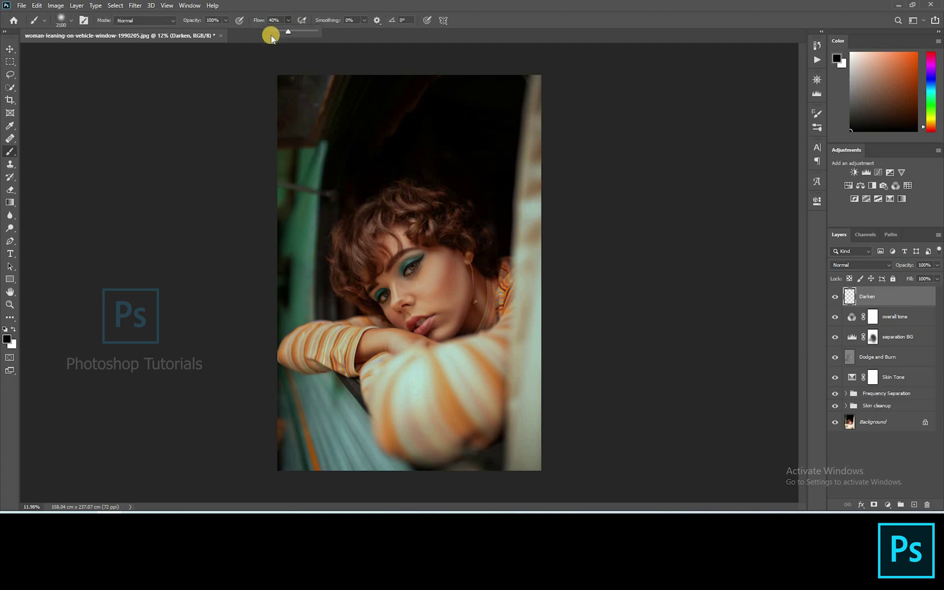
mouse_move(336, 134)
left_mouse_down()
mouse_move(303, 355)
mouse_move(319, 419)
mouse_move(307, 340)
mouse_move(333, 442)
mouse_move(329, 394)
mouse_move(373, 468)
mouse_move(530, 286)
mouse_move(544, 73)
mouse_move(534, 488)
mouse_move(536, 249)
mouse_move(510, 90)
mouse_move(527, 114)
mouse_move(558, 460)
mouse_move(349, 473)
mouse_move(194, 397)
mouse_move(314, 372)
mouse_move(467, 511)
mouse_move(413, 486)
mouse_move(293, 301)
mouse_move(289, 105)
mouse_move(307, 363)
mouse_move(261, 180)
mouse_move(633, 111)
mouse_move(445, 72)
mouse_move(175, 124)
mouse_move(603, 77)
left_mouse_up()
left_click_drag(464, 83, 531, 215)
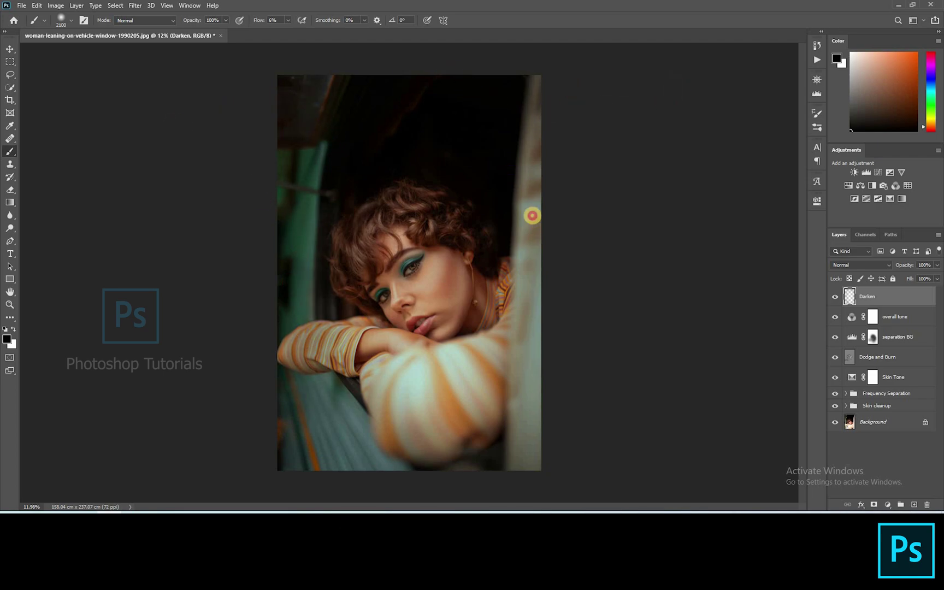
mouse_move(420, 99)
left_mouse_down()
mouse_move(335, 194)
mouse_move(270, 306)
mouse_move(316, 326)
mouse_move(318, 352)
left_mouse_up()
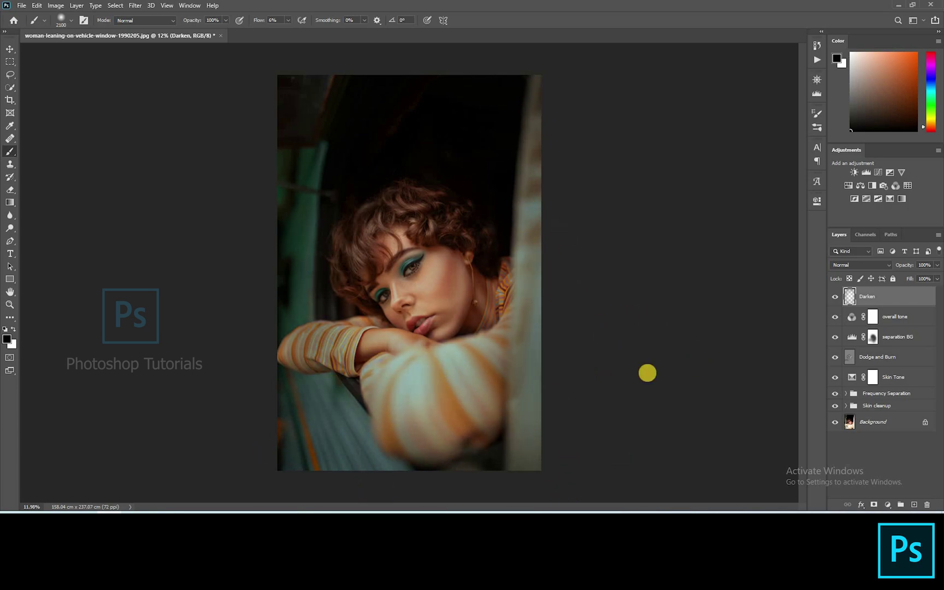
left_click(865, 457)
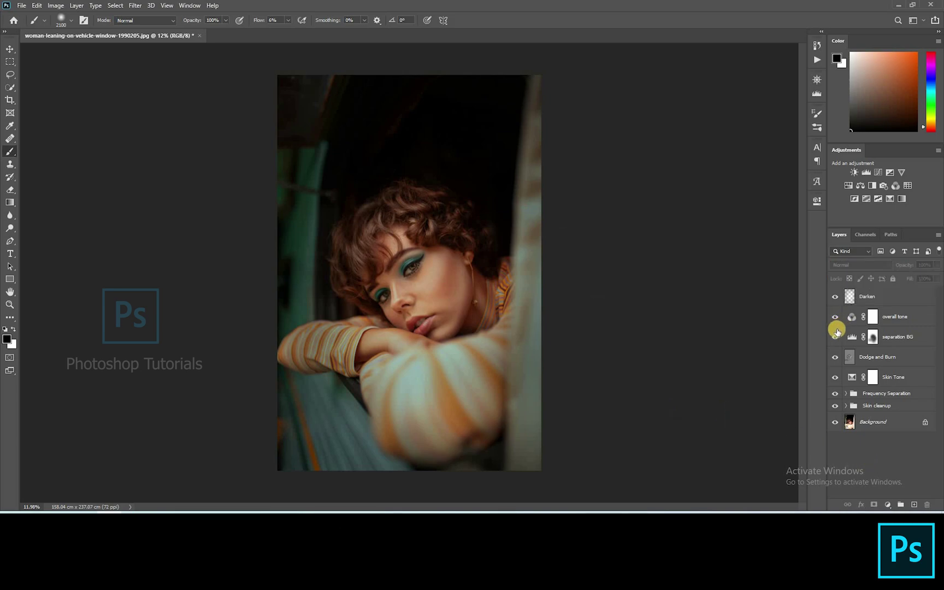
Add a new empty layer named 'color fill' above overall tone.
left_click(893, 317)
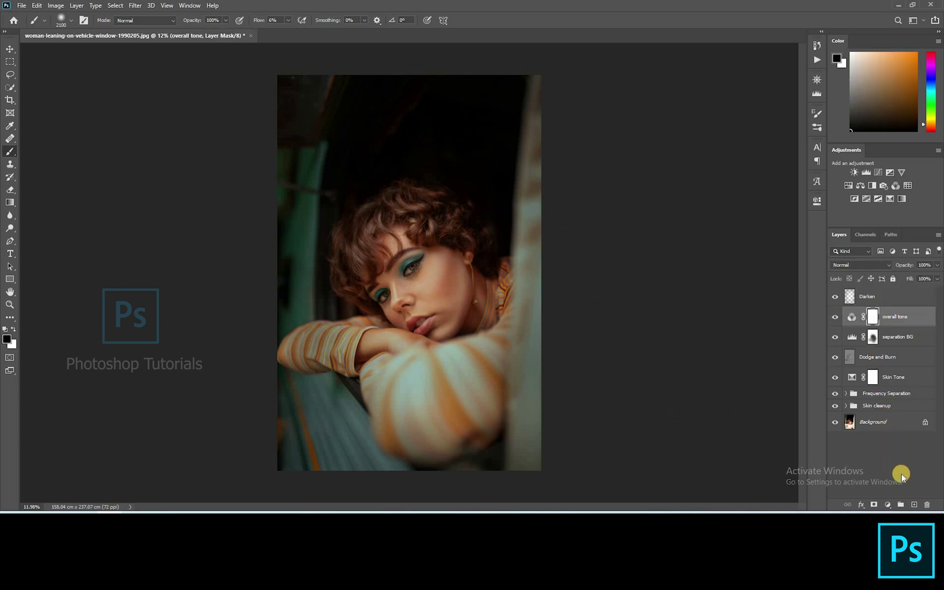
key("ctrl+shift+alt+n")
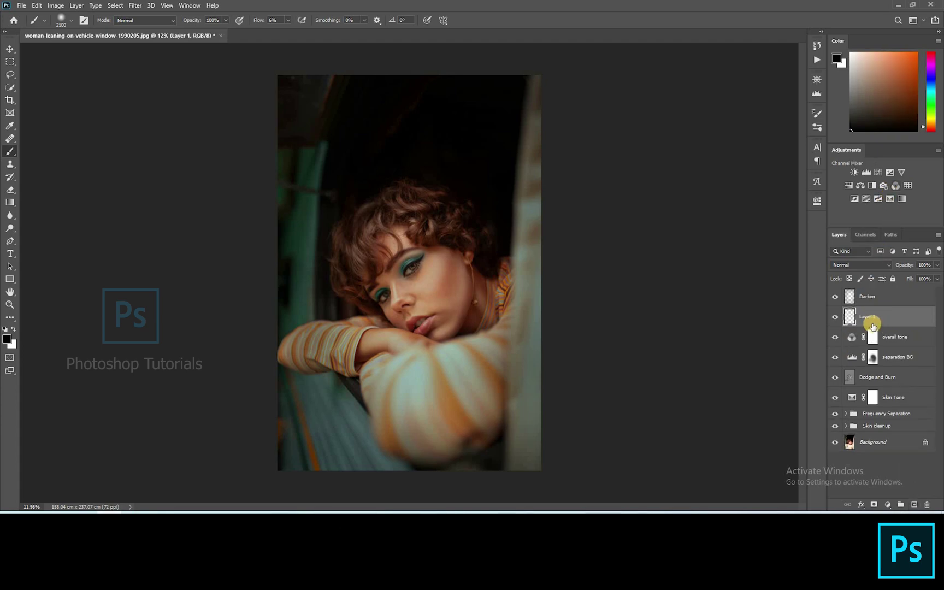
double_click(873, 318)
type("color fill")
key("Return")
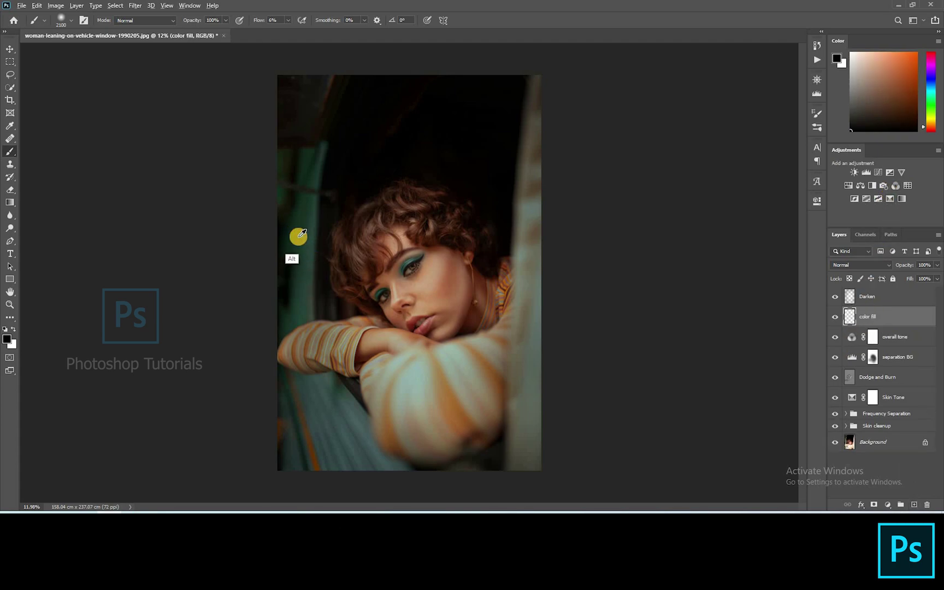
Sample a dark green and paint it over the lower-left area, adjusting blending and brush opacity.
left_click(298, 236, "alt")
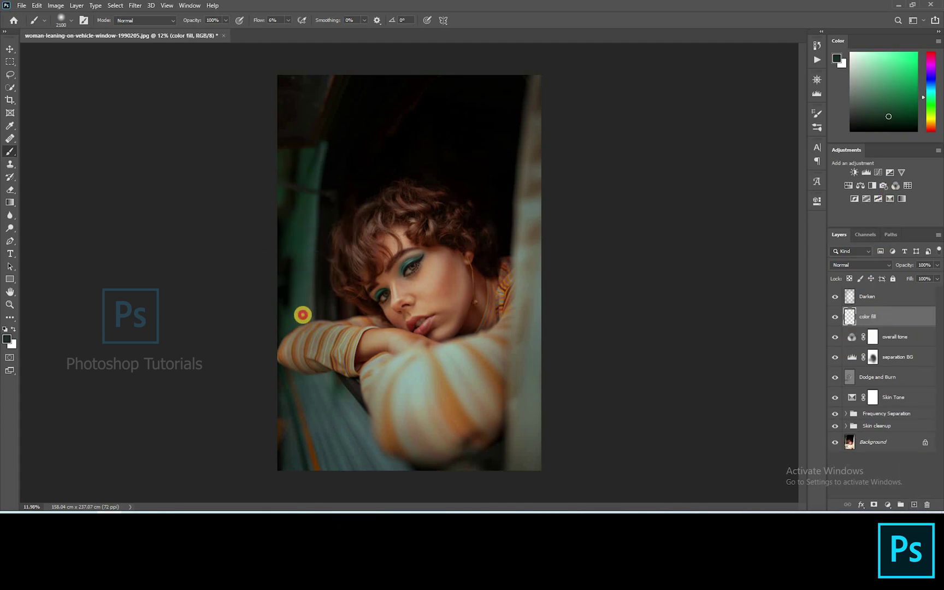
left_click_drag(303, 314, 319, 424)
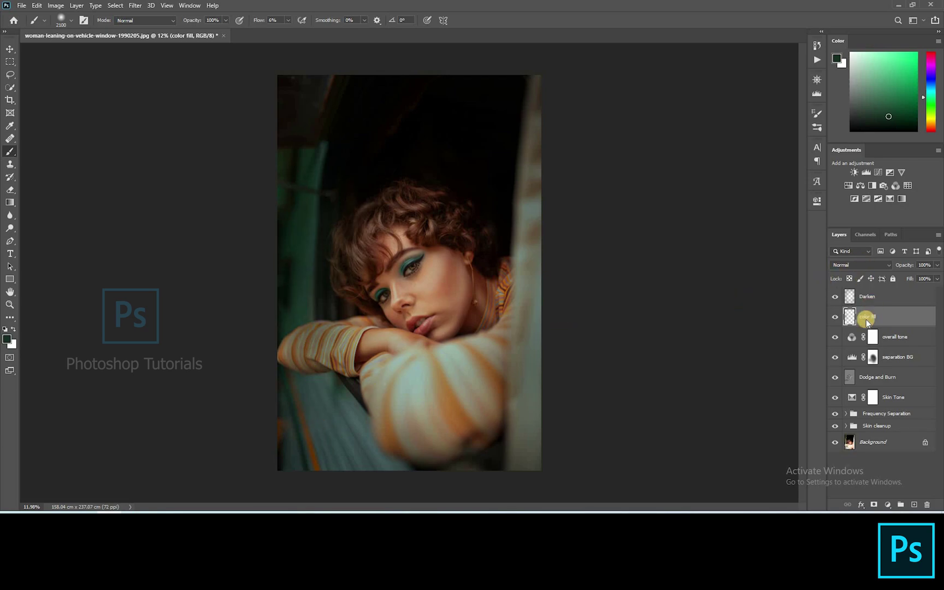
key("shift+alt+s")
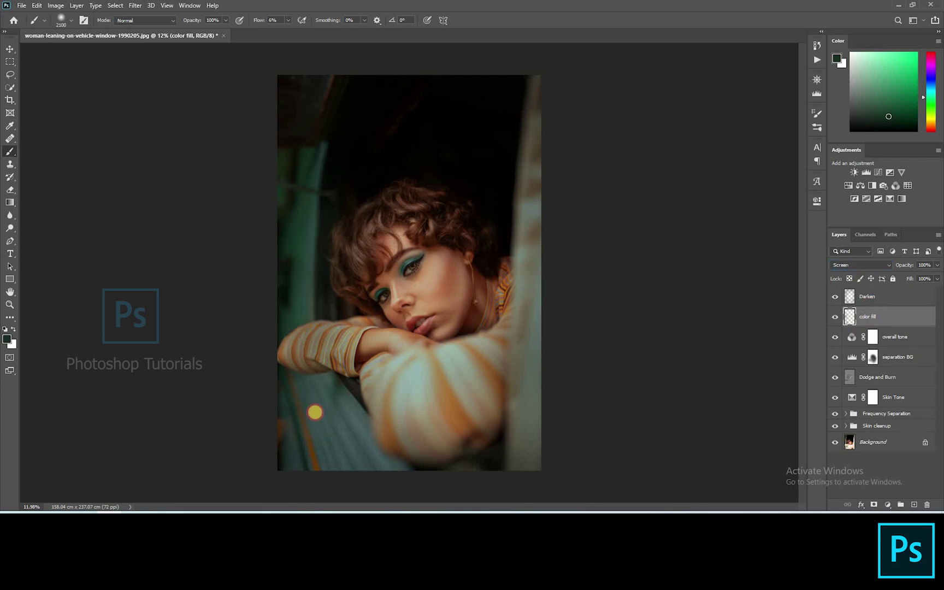
key("0")
left_click(381, 489)
left_click(858, 294)
Paint sampled reddish-brown near the sleeve and top background, then set color fill to Overlay.
left_click(531, 99, "alt")
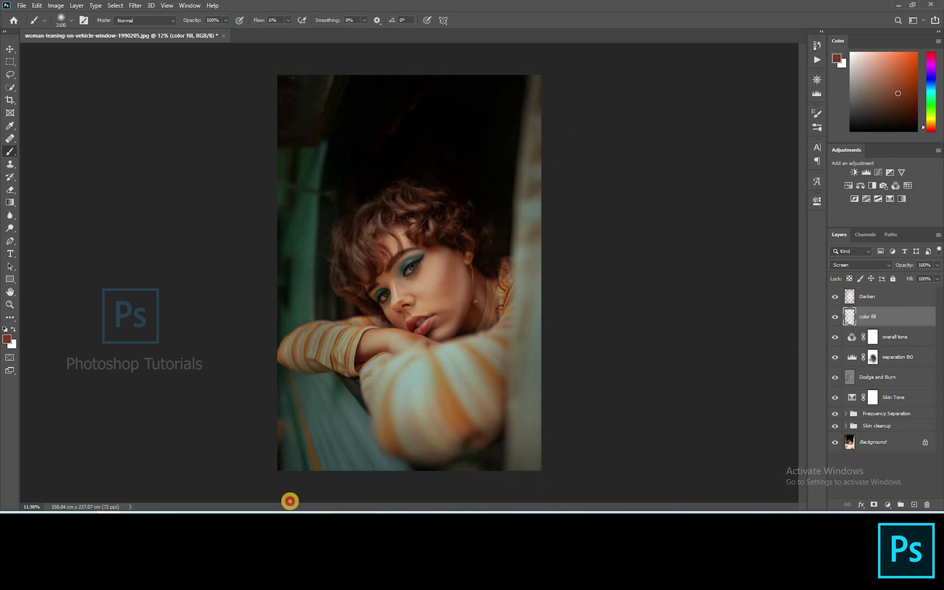
left_click(540, 404)
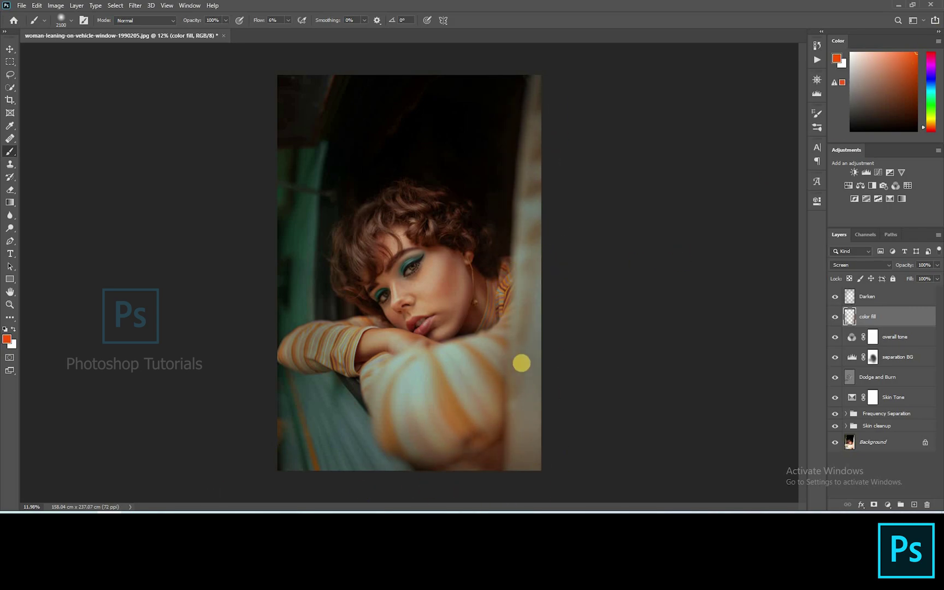
mouse_move(492, 95)
left_mouse_down()
mouse_move(386, 139)
mouse_move(497, 188)
mouse_move(534, 305)
mouse_move(362, 194)
mouse_move(327, 93)
mouse_move(335, 78)
mouse_move(393, 126)
left_mouse_up()
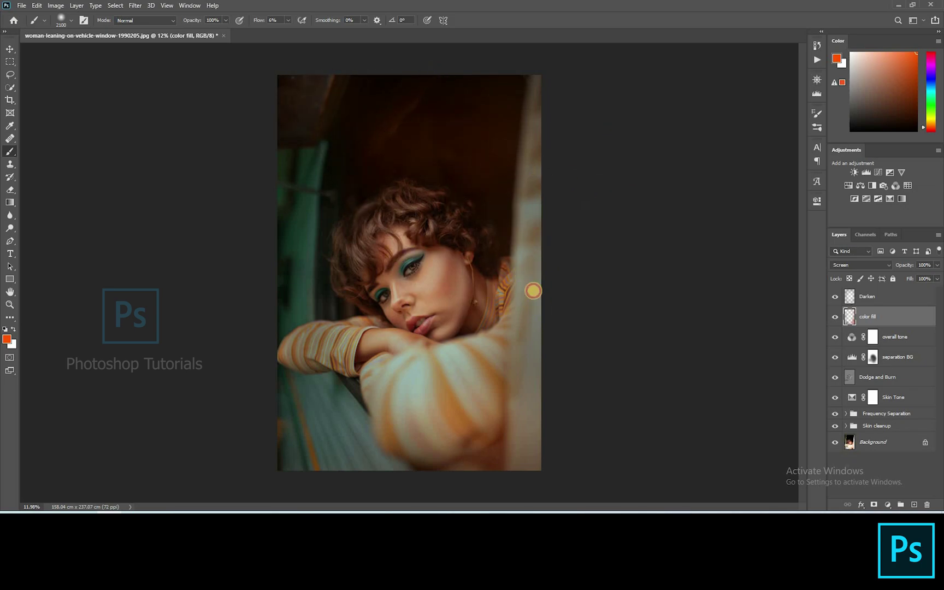
left_click(310, 253, "alt")
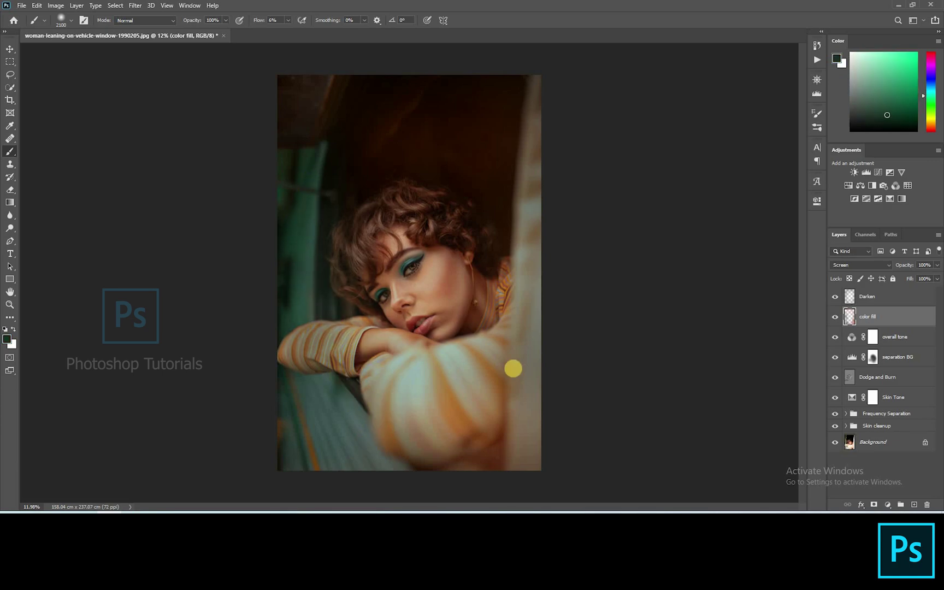
left_click(860, 269)
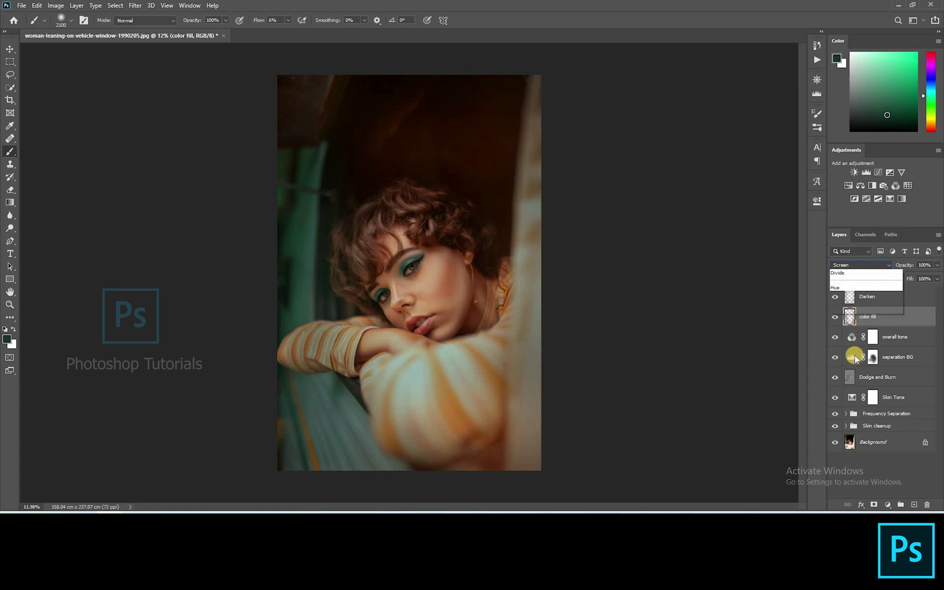
left_click(854, 349)
Add a Levels adjustment layer and name it 'eye colo'.
left_click(836, 323, "ctrl")
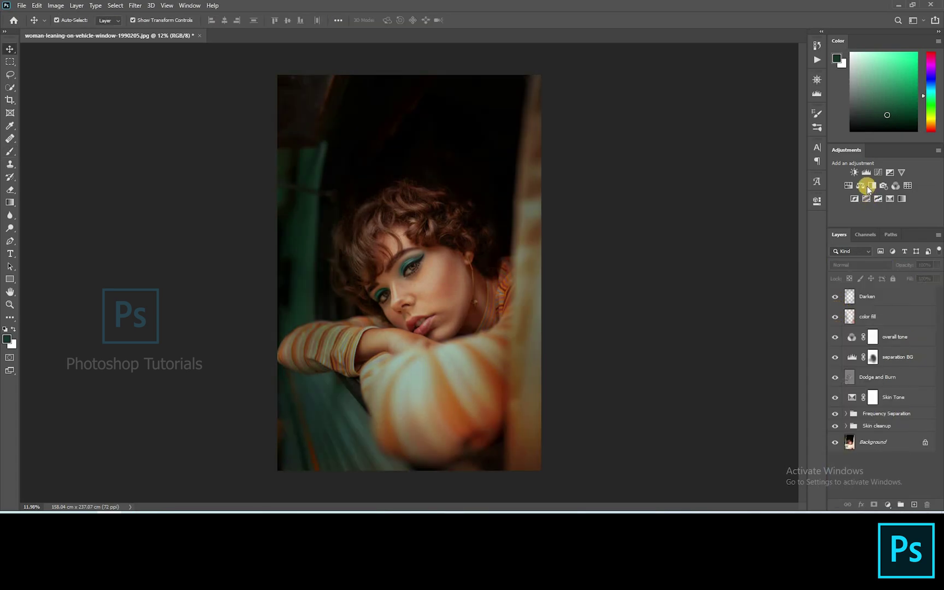
left_click(869, 172)
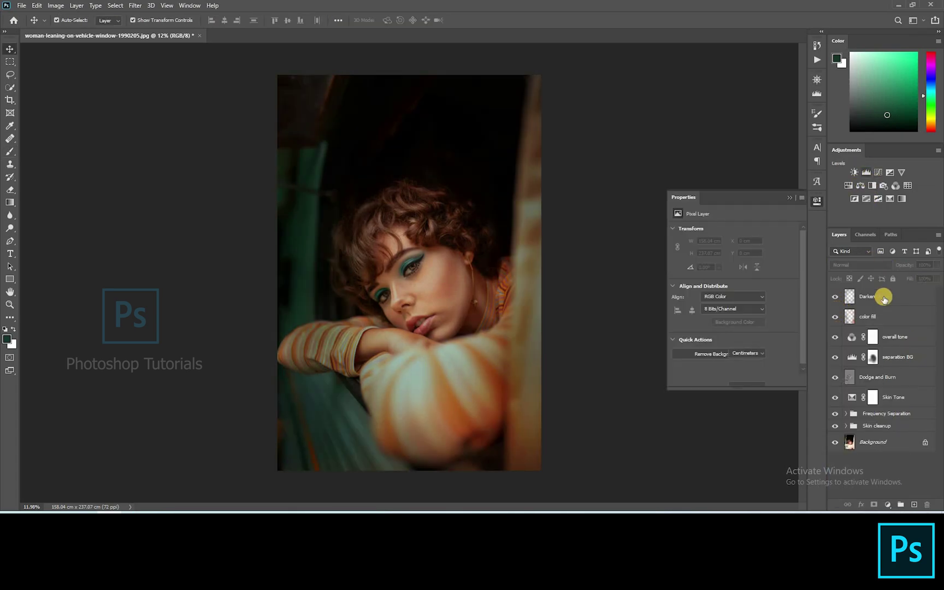
double_click(881, 296)
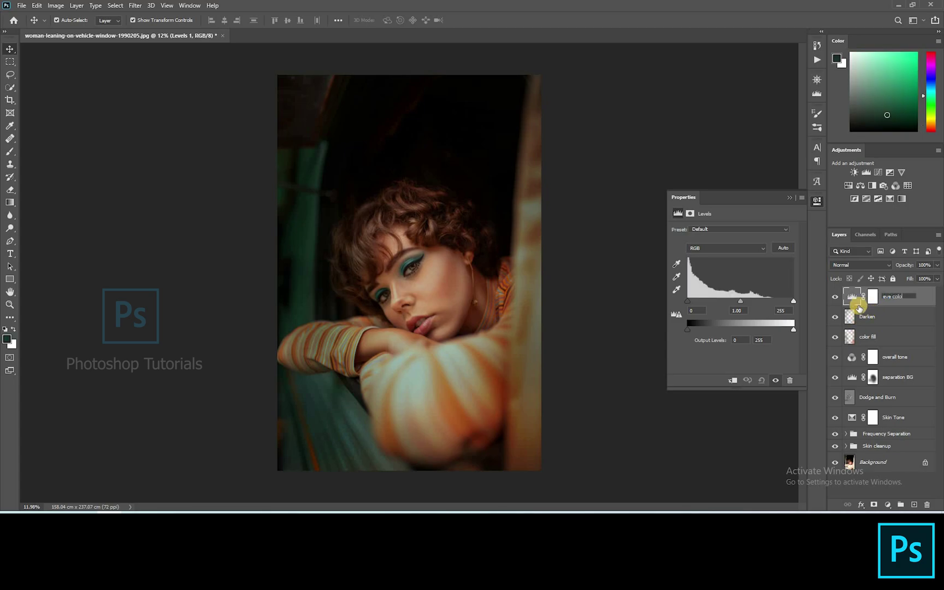
key("Return")
key("b")
scroll(404, 289, "up", 3)
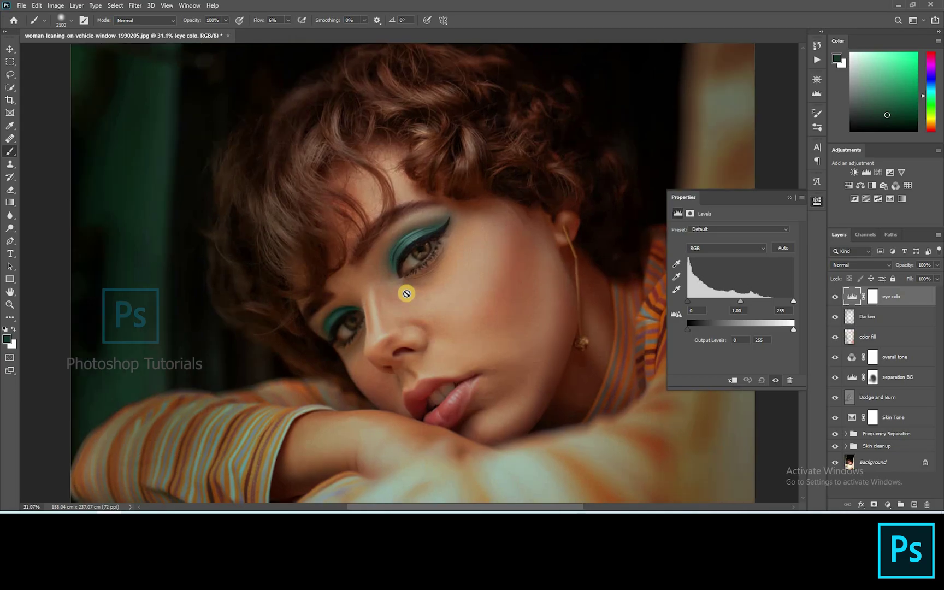
scroll(406, 293, "up", 2)
Set Red midtones to 1.23 and white point 237, pull in Green's white point, then fit the image.
key("alt+3")
left_click_drag(740, 301, 729, 301)
left_click_drag(793, 301, 699, 304)
key("alt+4")
left_click_drag(793, 301, 778, 303)
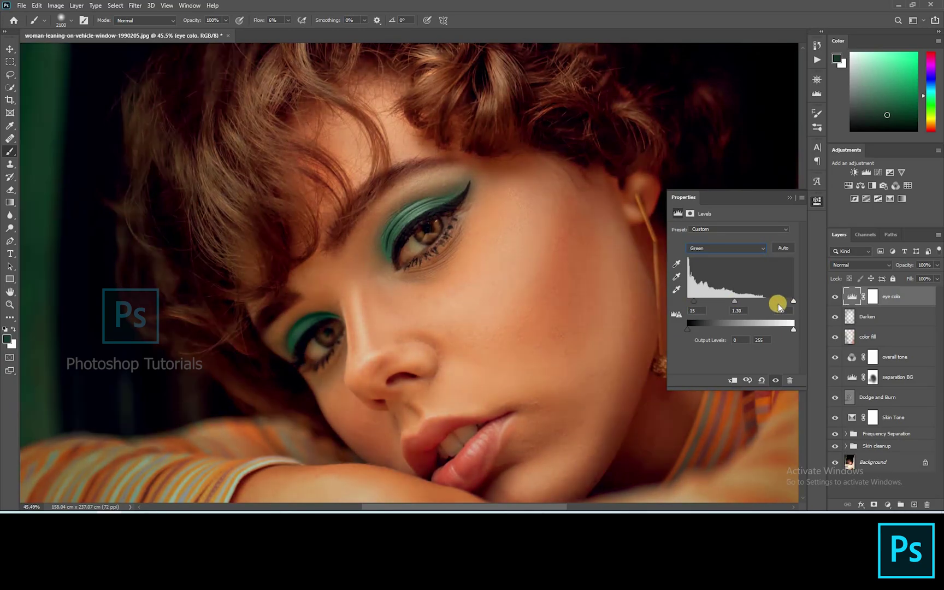
key("alt+5")
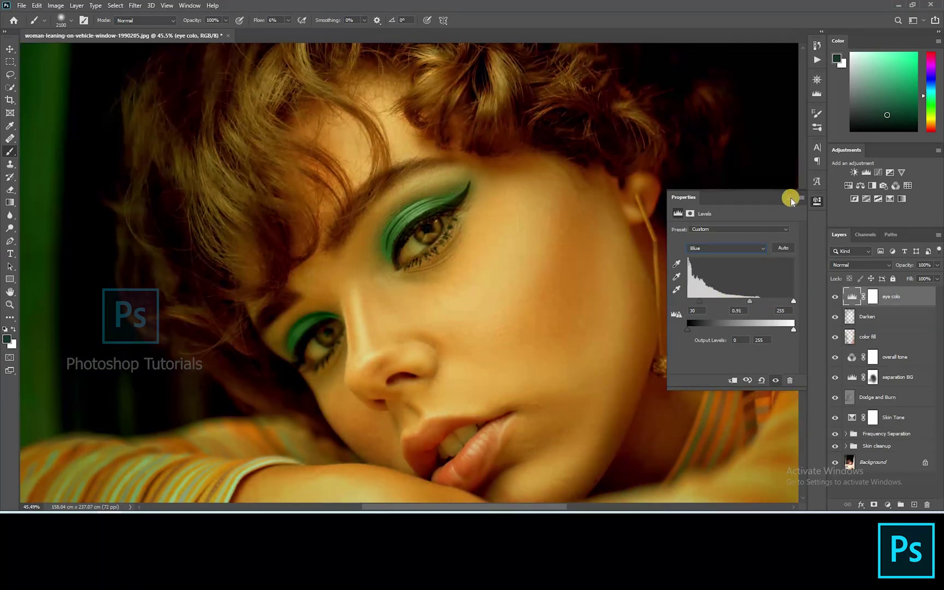
left_click(791, 199)
key("ctrl+minus")
key("ctrl+minus")
key("ctrl+minus")
key("ctrl+minus")
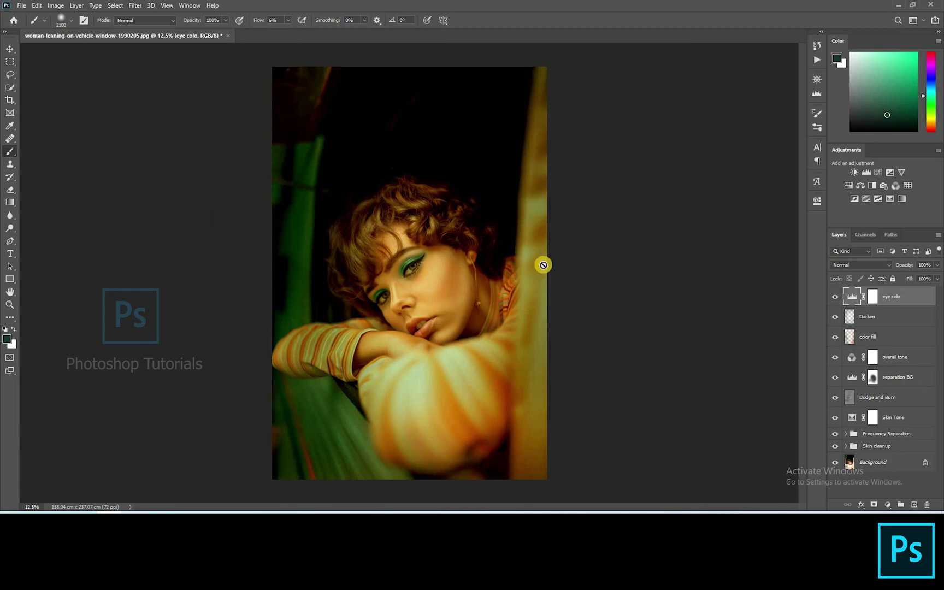
Invert the eye colo mask to black and paint the golden tint back into both irises.
scroll(445, 272, "up", 5)
key("d")
key("ctrl+i")
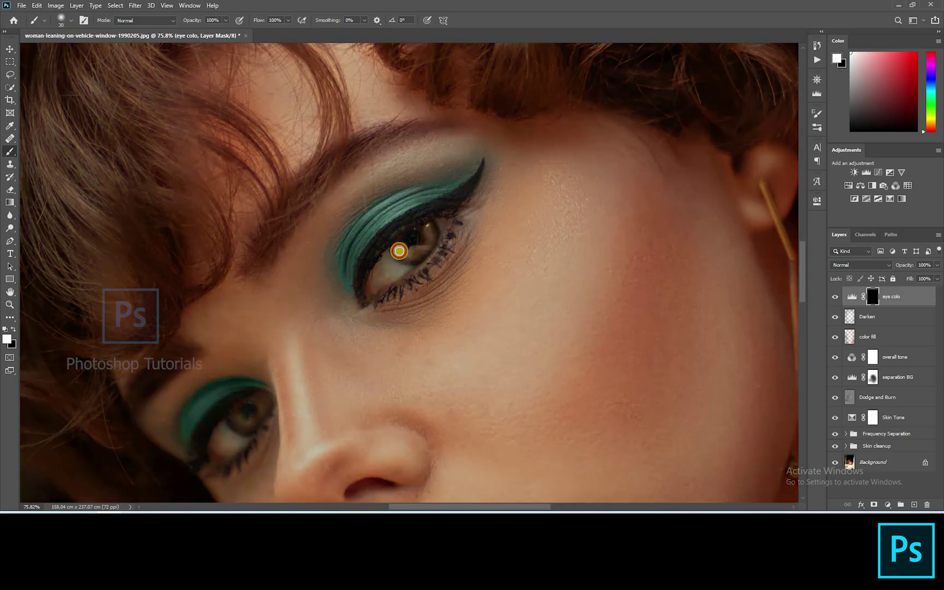
mouse_move(400, 244)
left_mouse_down()
mouse_move(429, 226)
mouse_move(433, 243)
mouse_move(433, 233)
mouse_move(414, 260)
mouse_move(408, 251)
mouse_move(451, 230)
mouse_move(434, 255)
left_mouse_up()
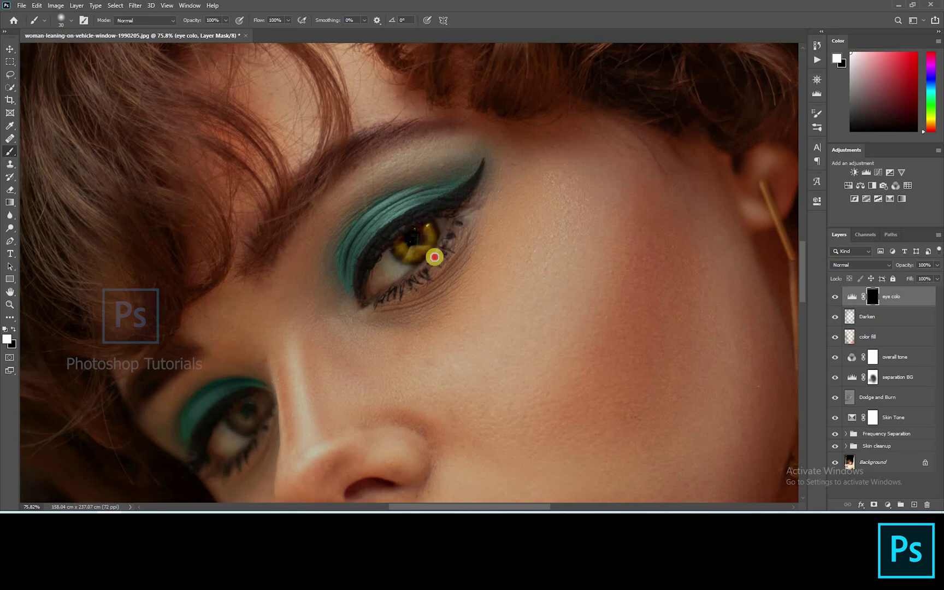
key("x")
key("x")
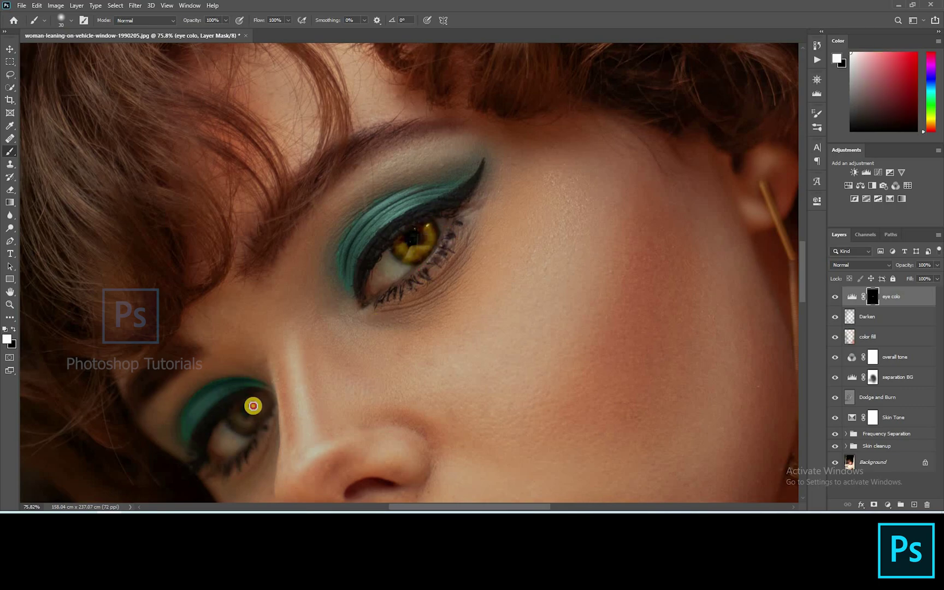
mouse_move(242, 420)
left_mouse_down()
mouse_move(255, 403)
mouse_move(258, 417)
mouse_move(260, 400)
mouse_move(256, 419)
left_mouse_up()
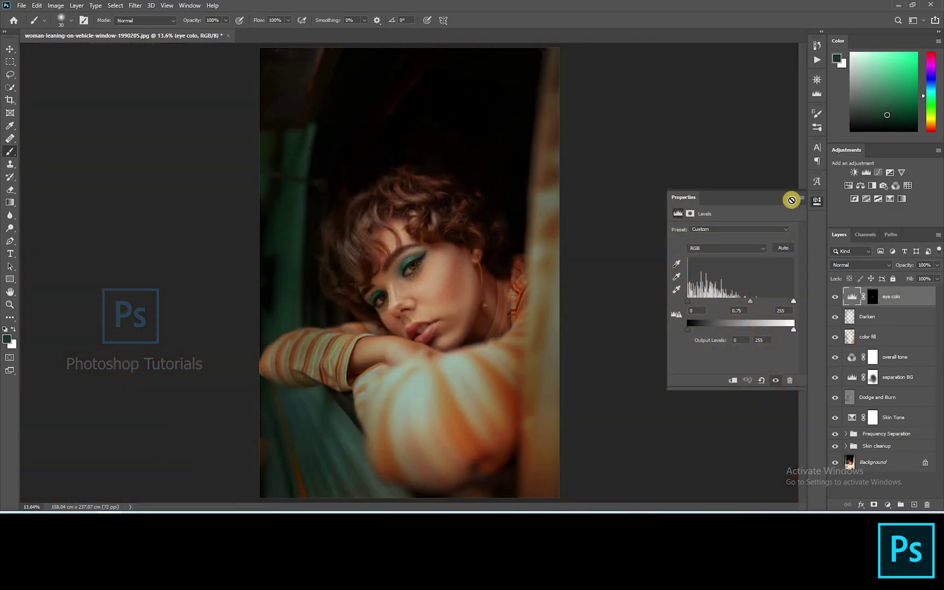
left_click(887, 266)
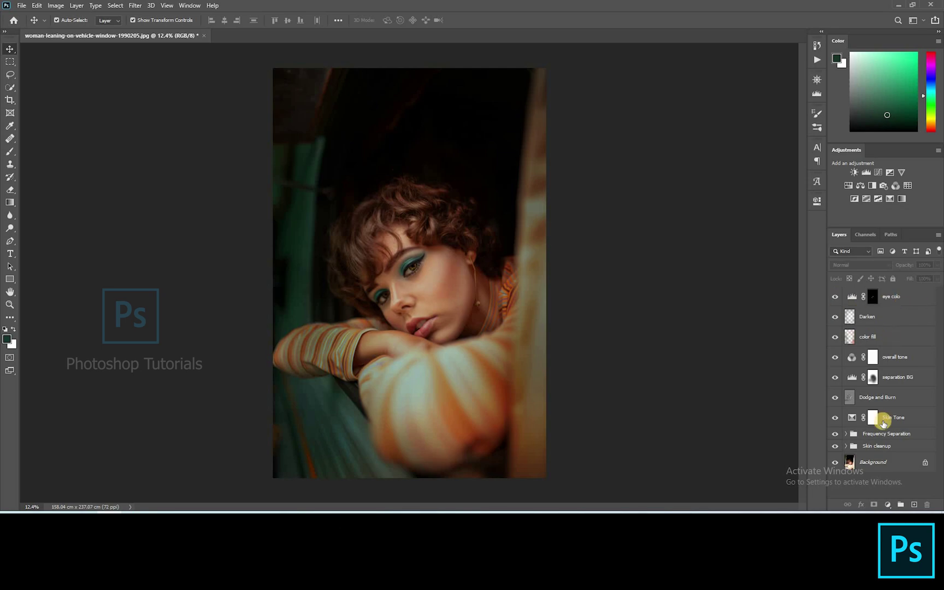
Add a Curves layer with the curve pulled down to darken the image.
left_click(877, 173)
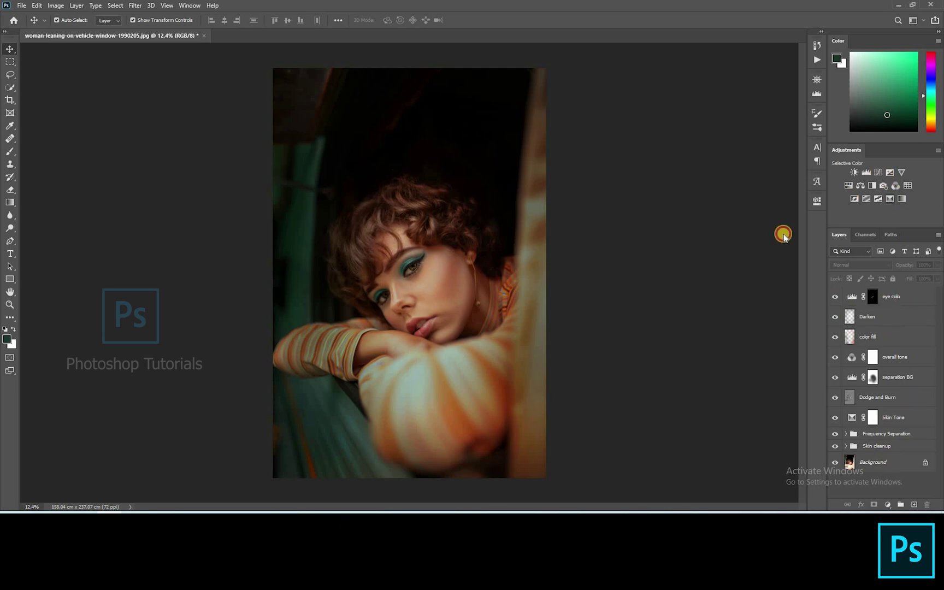
left_click(752, 311)
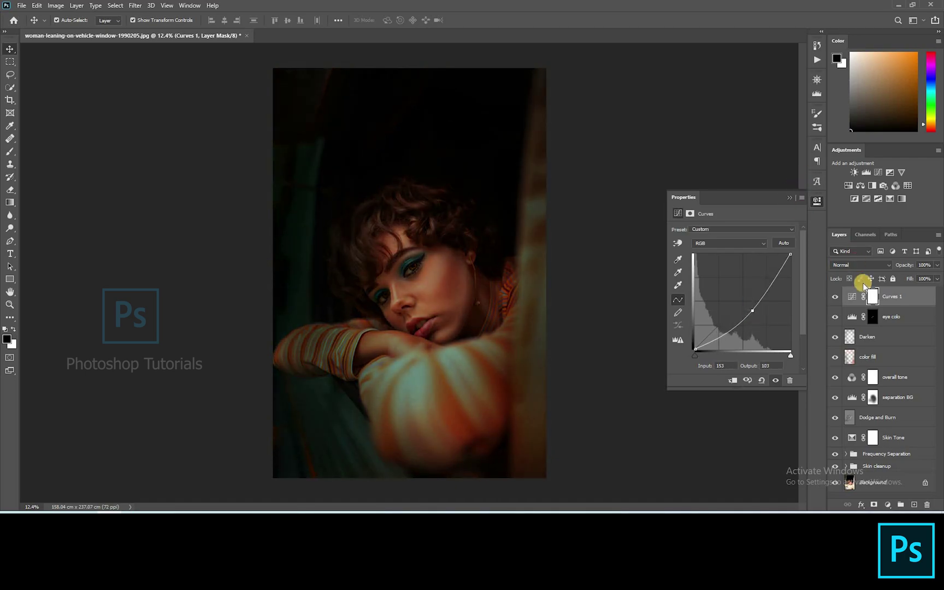
left_click(891, 297)
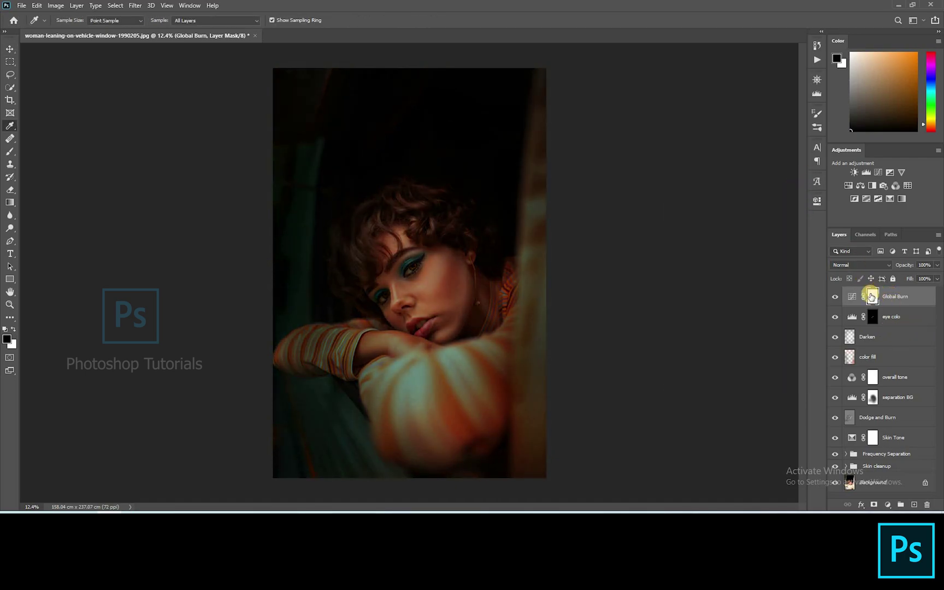
Invert the Global Burn mask to black and set the brush to about 4% flow.
key("ctrl+i")
key("b")
left_click(287, 20)
left_click_drag(262, 32, 243, 32)
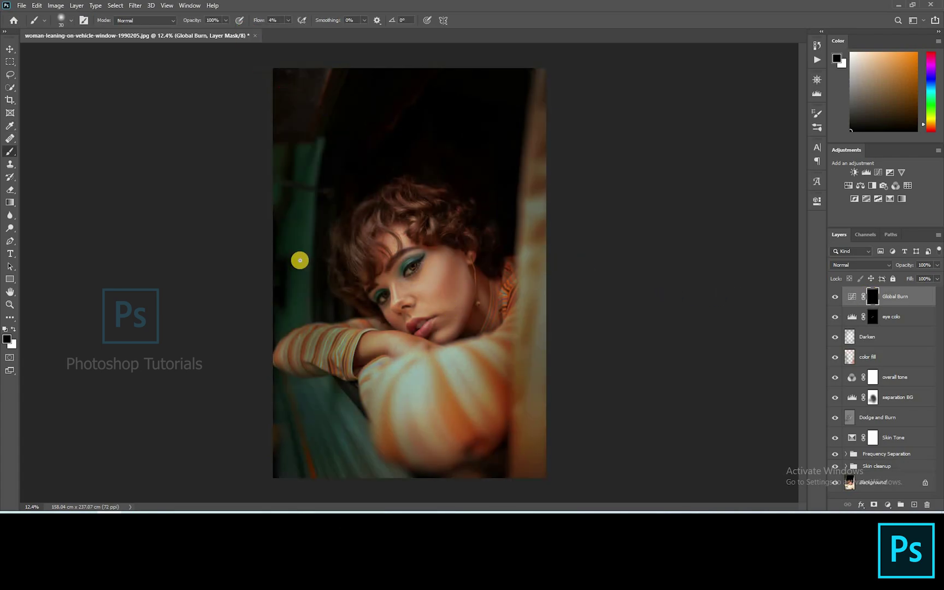
Paint white darkening on the Global Burn mask over the eyeshadow, brow and lower lash line.
scroll(375, 296, "up", 3)
scroll(375, 296, "up", 3)
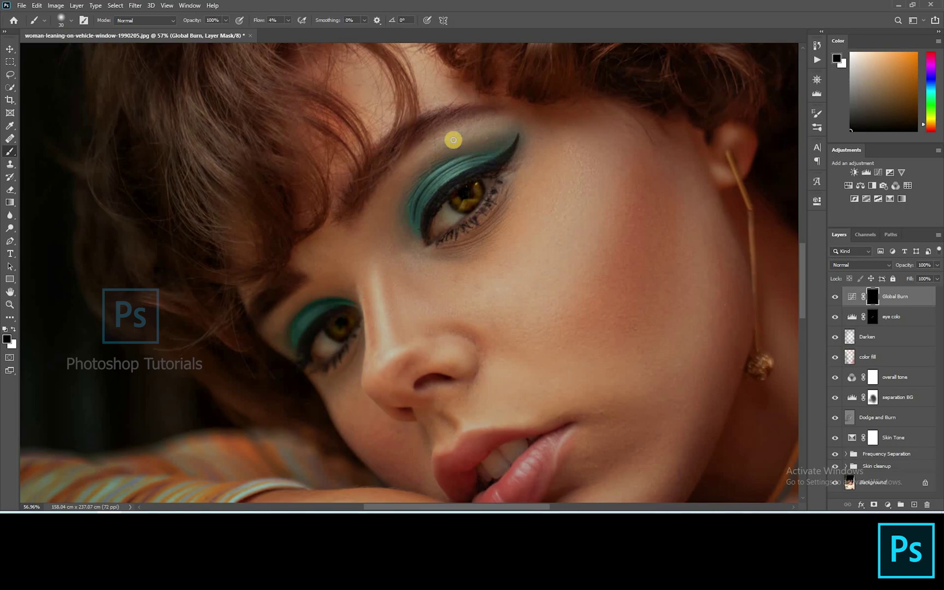
mouse_move(441, 177)
left_mouse_down()
mouse_move(460, 160)
mouse_move(432, 185)
mouse_move(440, 164)
mouse_move(412, 146)
left_mouse_up()
left_click_drag(462, 121, 457, 122)
key("x")
key("bracketright")
key("bracketright")
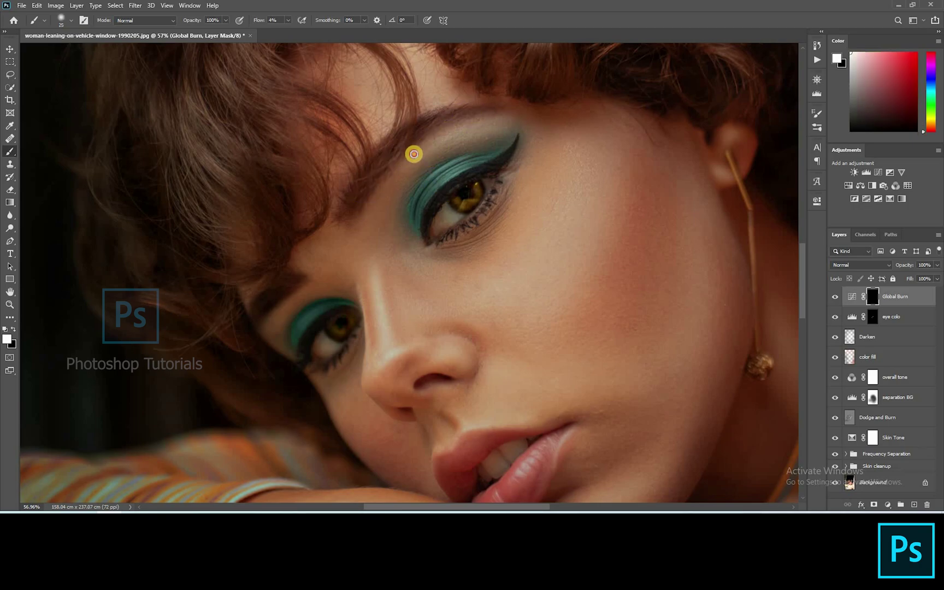
left_click_drag(519, 139, 501, 155)
key("bracketleft")
mouse_move(499, 208)
left_mouse_down()
mouse_move(493, 219)
mouse_move(511, 213)
left_mouse_up()
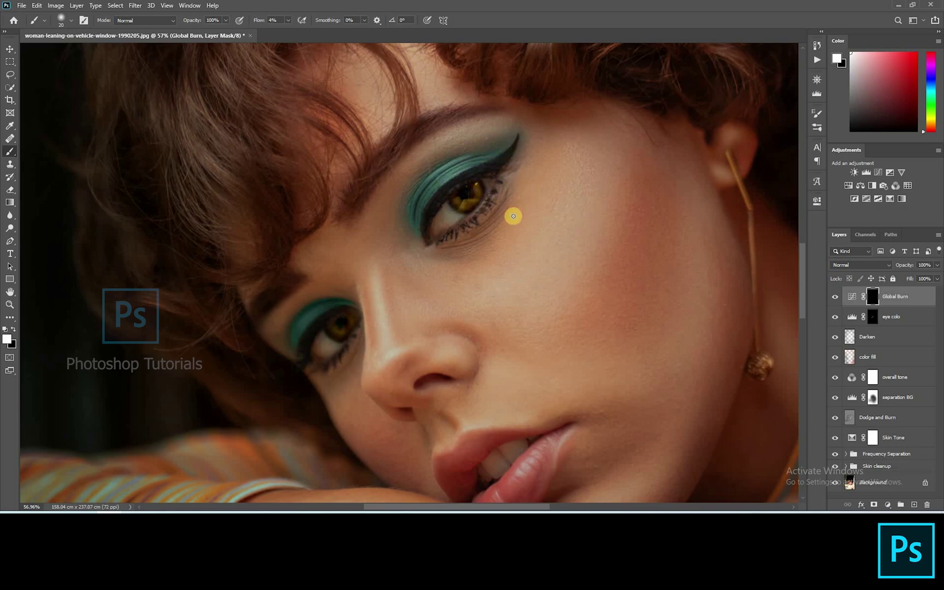
Darken beside the nose bridge, the nostril and the side of the nose.
key("bracketright")
mouse_move(419, 333)
left_mouse_down()
mouse_move(450, 349)
mouse_move(462, 382)
left_mouse_up()
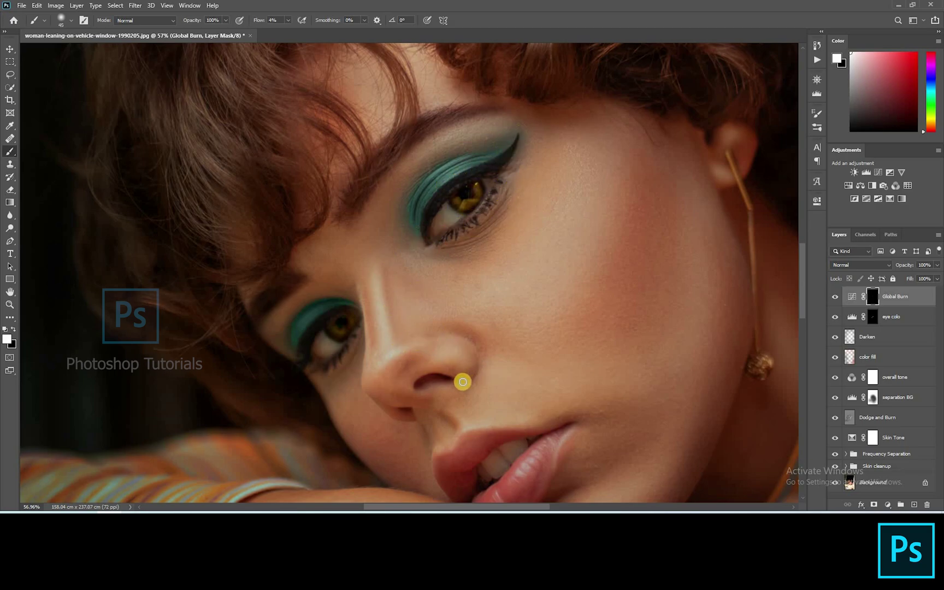
key("bracketleft")
key("bracketleft")
left_click_drag(420, 398, 425, 398)
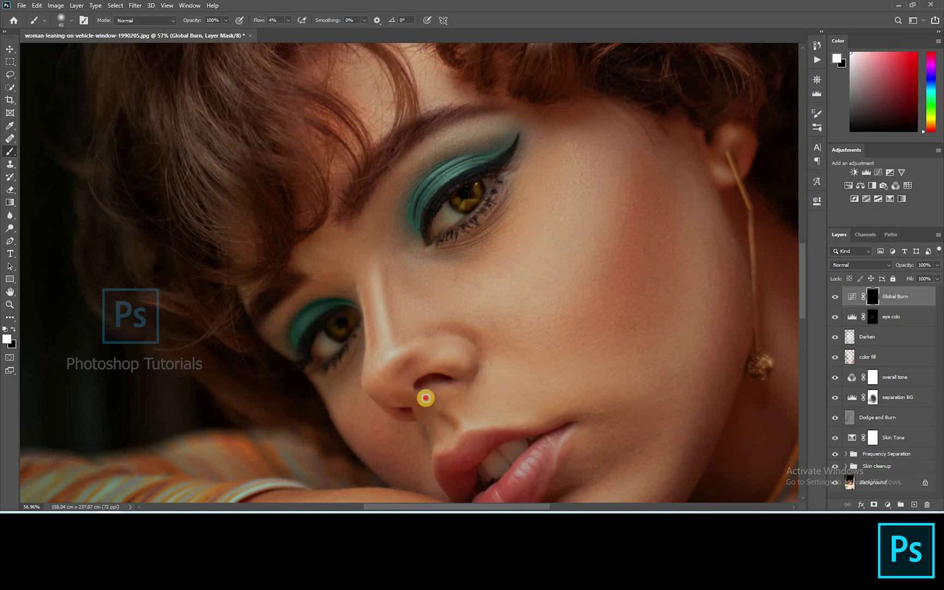
mouse_move(394, 366)
left_mouse_down()
mouse_move(409, 403)
mouse_move(375, 351)
left_mouse_up()
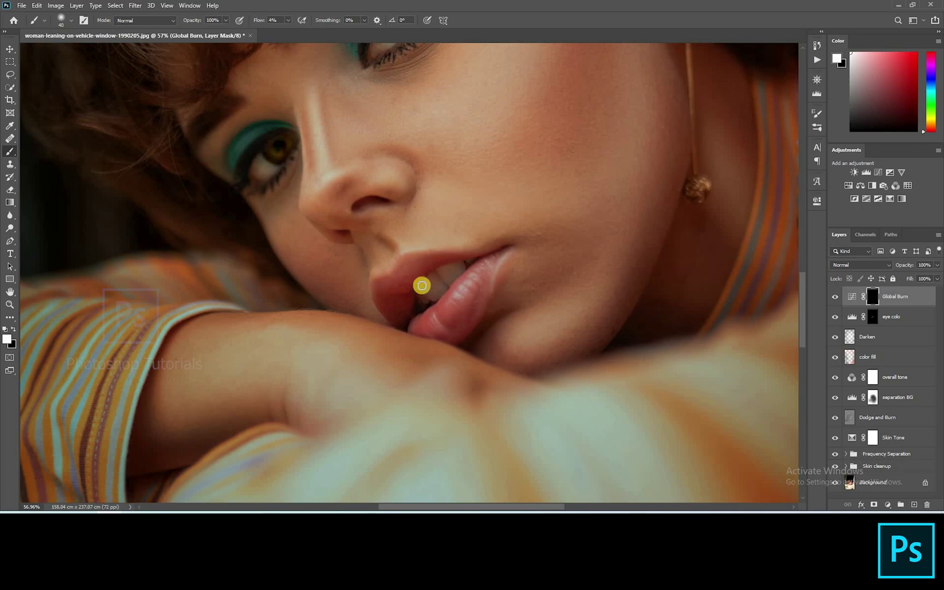
Darken the lower lip, chin, cheek and forehead with a progressively larger brush.
mouse_move(501, 249)
left_mouse_down()
mouse_move(427, 313)
mouse_move(461, 295)
left_mouse_up()
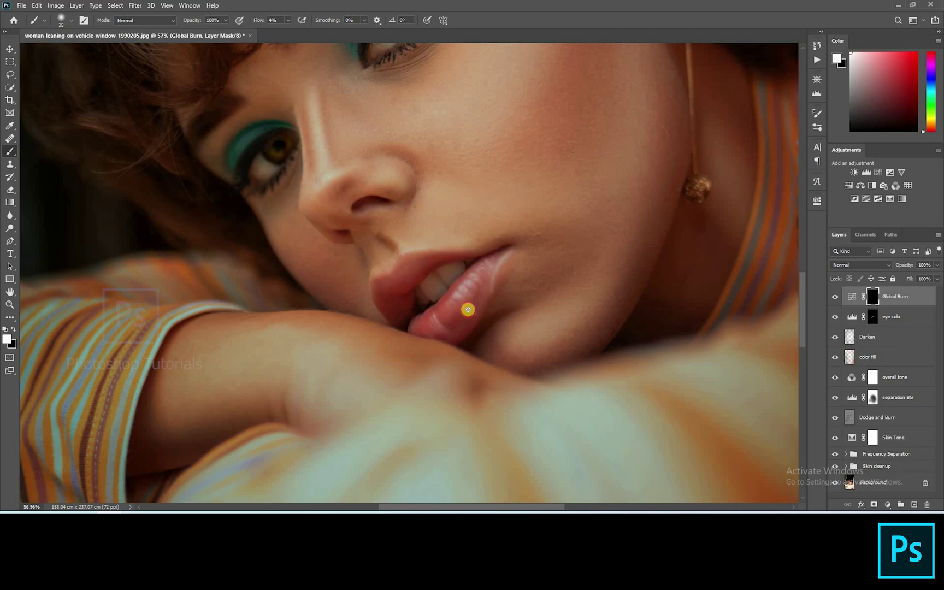
key("bracketright")
key("bracketright")
key("bracketright")
key("bracketright")
key("bracketright")
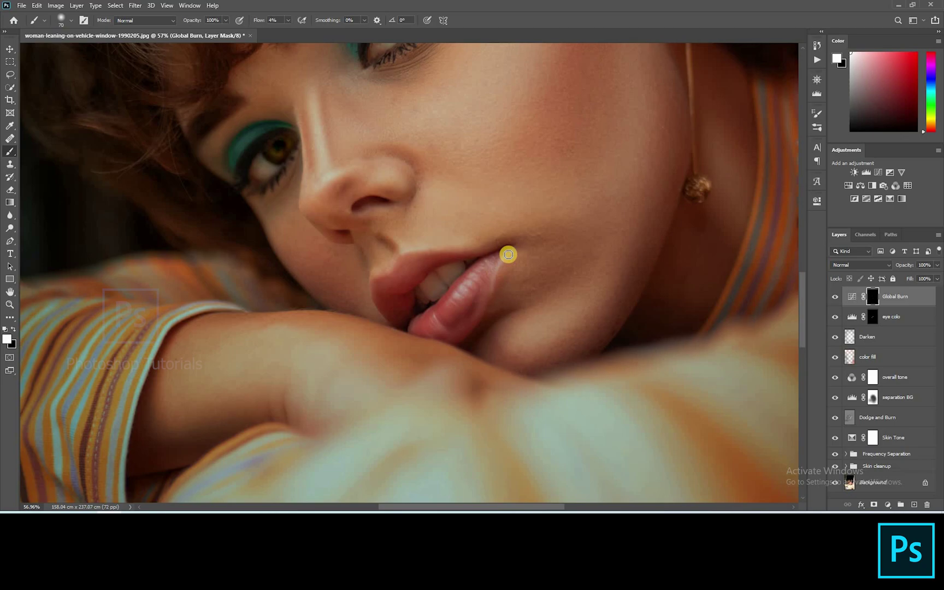
key("bracketright")
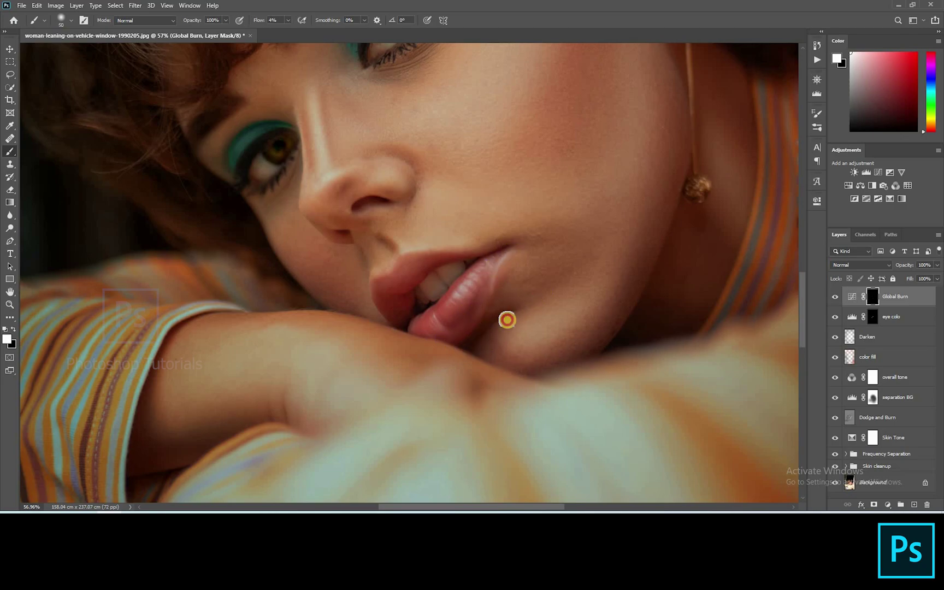
left_click_drag(506, 318, 528, 345)
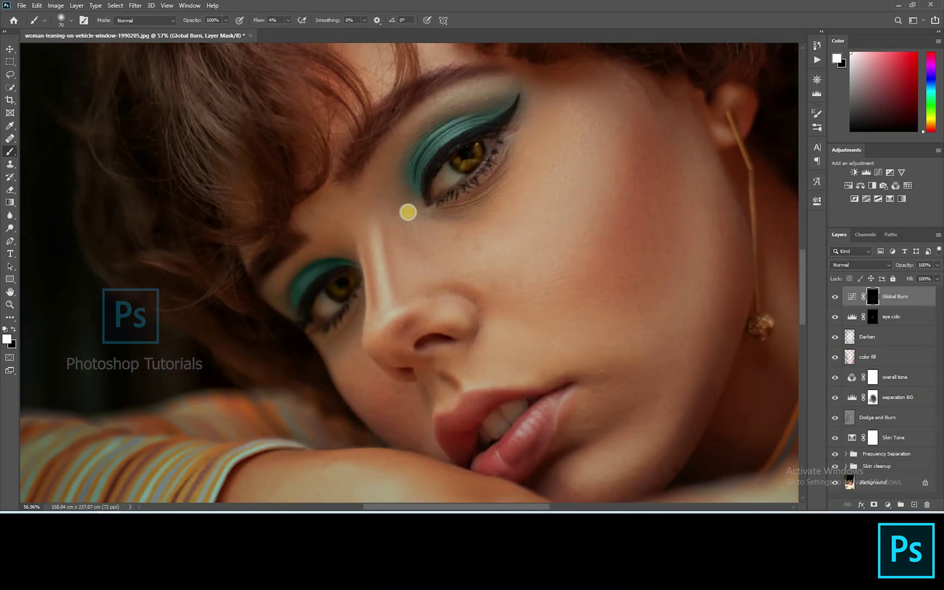
left_click_drag(407, 212, 438, 233)
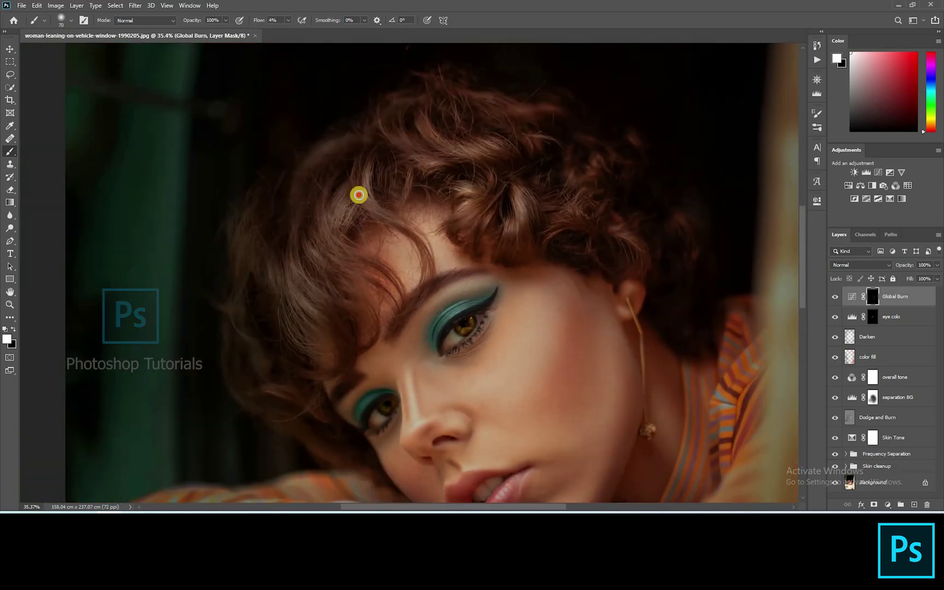
left_click_drag(359, 195, 413, 230)
key("bracketright")
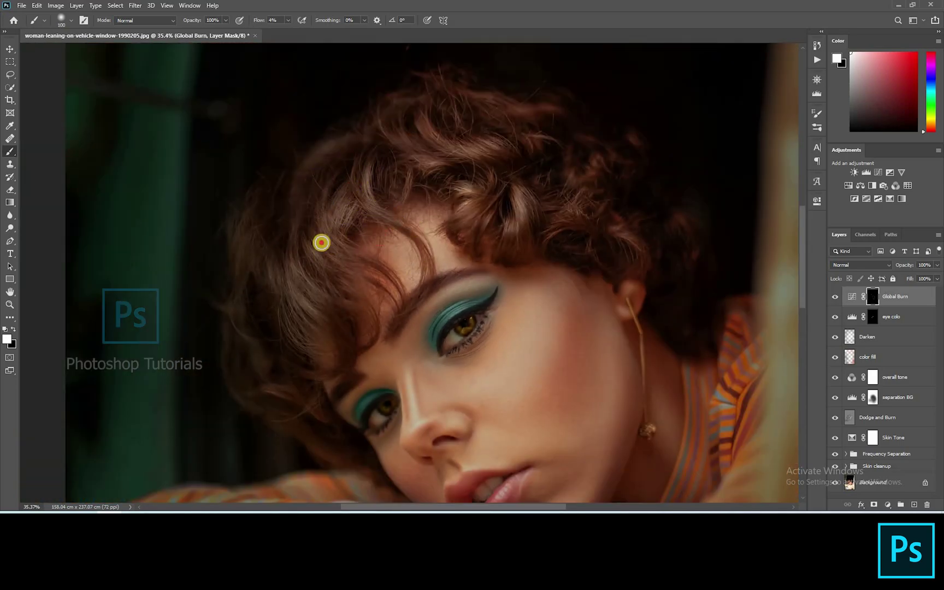
mouse_move(323, 278)
left_mouse_down()
mouse_move(342, 316)
mouse_move(371, 310)
left_mouse_up()
Darken the top and sides of the hair with large soft strokes.
key("bracketright")
key("bracketright")
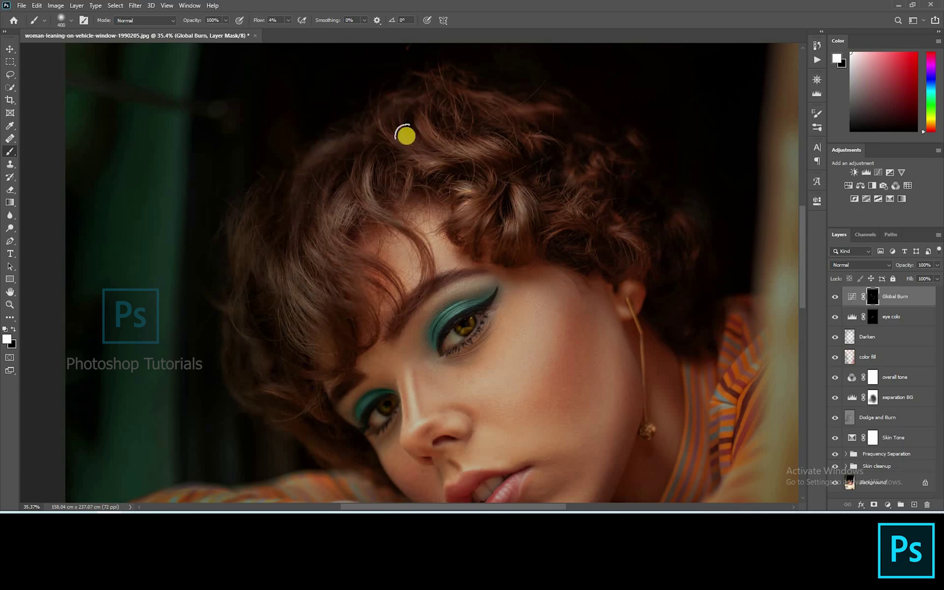
mouse_move(405, 135)
left_mouse_down()
mouse_move(438, 160)
mouse_move(480, 166)
mouse_move(474, 127)
left_mouse_up()
key("bracketright")
key("bracketright")
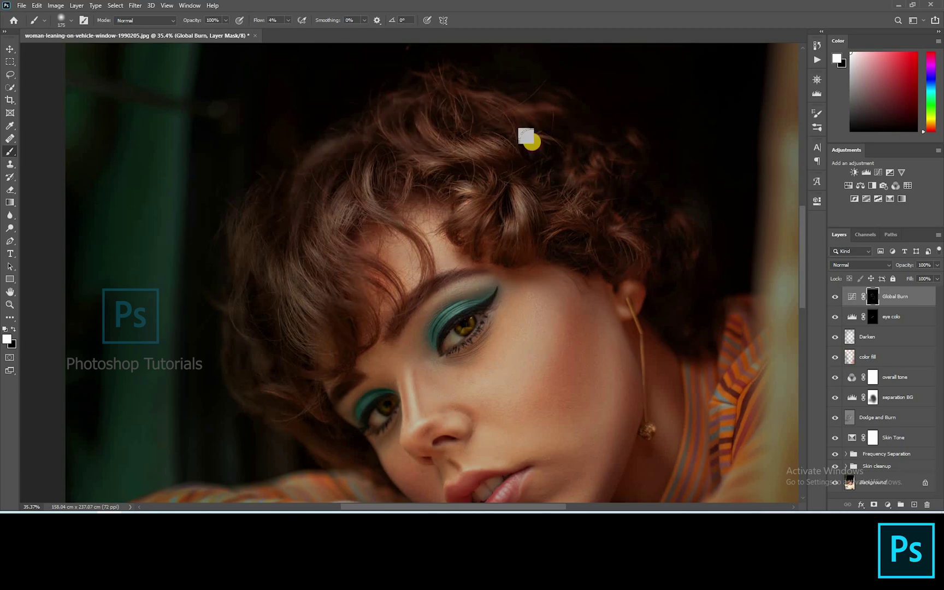
mouse_move(543, 242)
left_mouse_down()
mouse_move(504, 218)
mouse_move(504, 198)
mouse_move(501, 246)
left_mouse_up()
key("bracketleft")
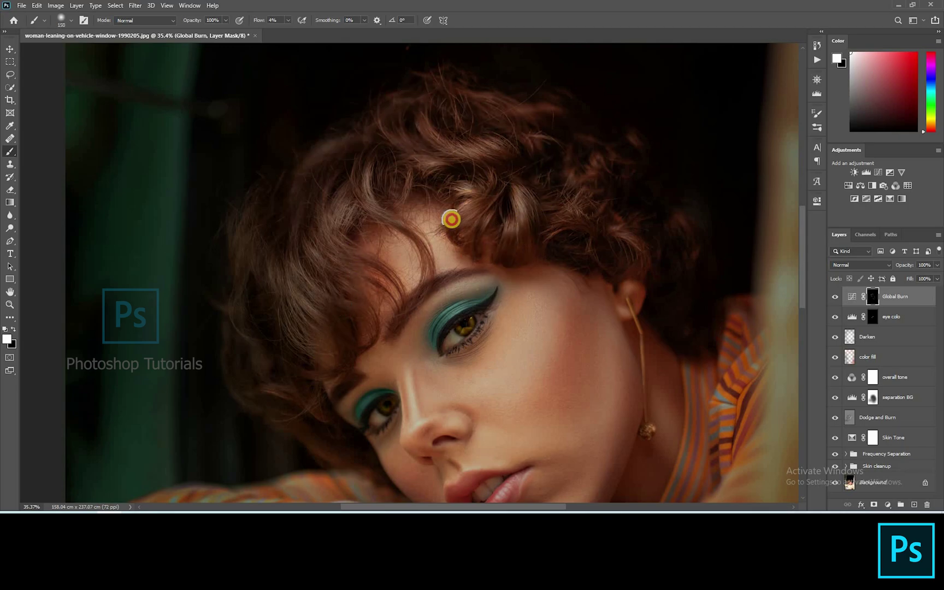
mouse_move(454, 217)
left_mouse_down()
mouse_move(496, 179)
mouse_move(491, 189)
mouse_move(555, 204)
left_mouse_up()
mouse_move(578, 243)
left_mouse_down()
mouse_move(489, 246)
mouse_move(558, 236)
mouse_move(531, 284)
mouse_move(552, 180)
left_mouse_up()
scroll(552, 181, "down", 3)
key("bracketleft")
key("bracketleft")
key("bracketleft")
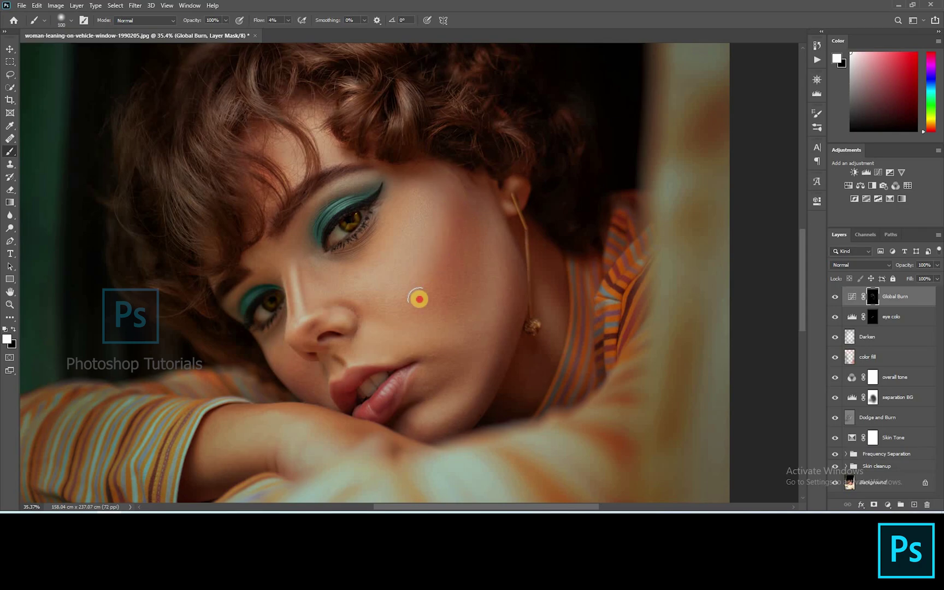
key("bracketright")
key("bracketright")
key("bracketright")
key("bracketright")
key("bracketright")
key("bracketright")
key("bracketright")
key("bracketright")
scroll(431, 255, "down", 5)
scroll(431, 255, "down", 2)
scroll(611, 274, "up", 5)
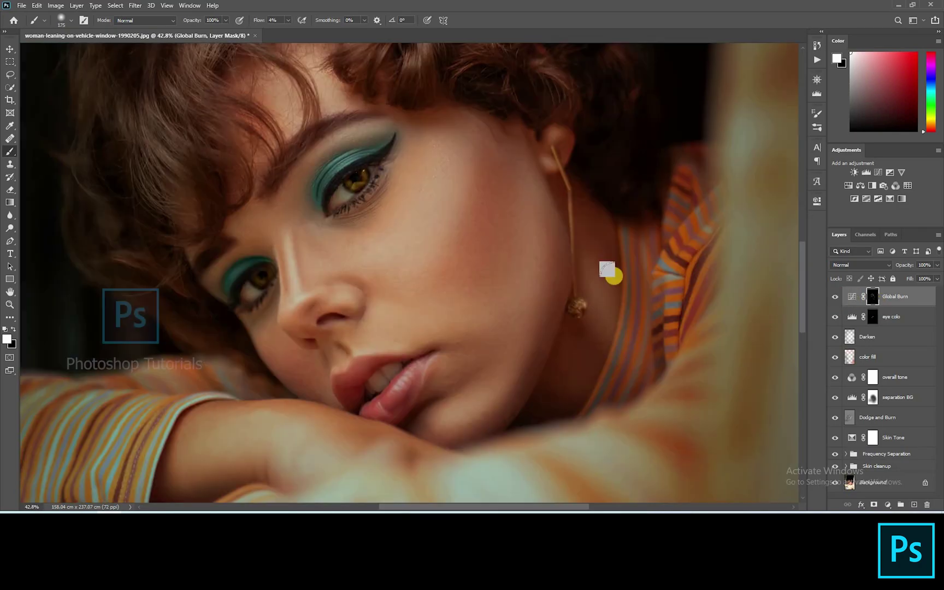
Add a Curves layer above Global Burn with a raised point to brighten the image.
left_click(877, 174)
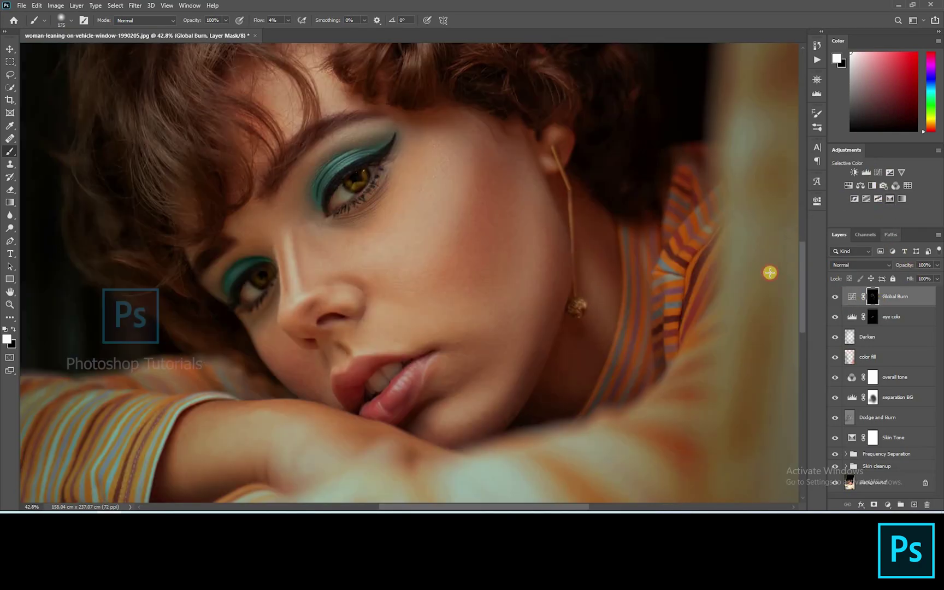
left_click(731, 295)
left_click_drag(731, 296, 730, 296)
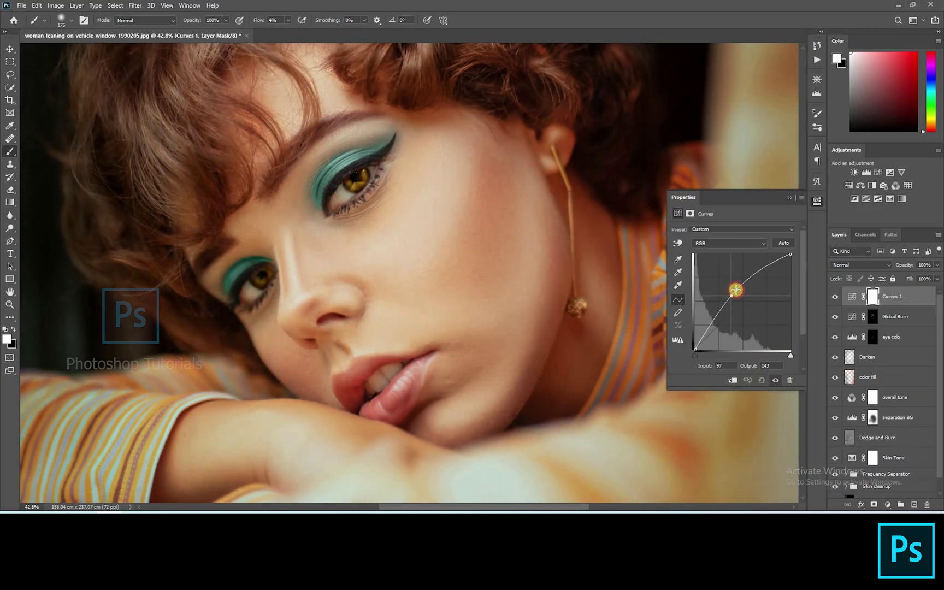
left_click_drag(735, 289, 736, 288)
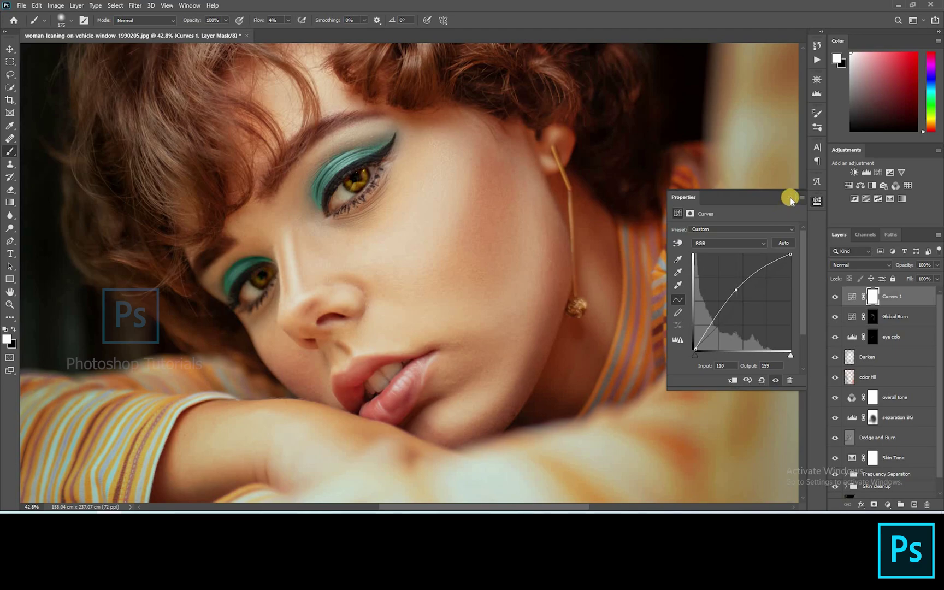
left_click(894, 307)
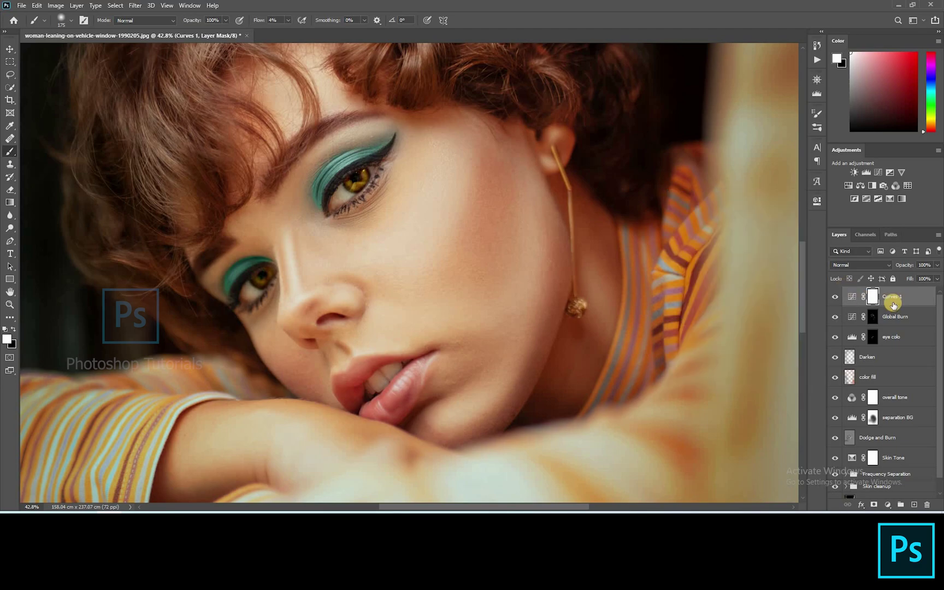
Invert its mask to black, name it 'GLobal Dodge', and reset colours to white and black.
key("ctrl+i")
double_click(894, 298)
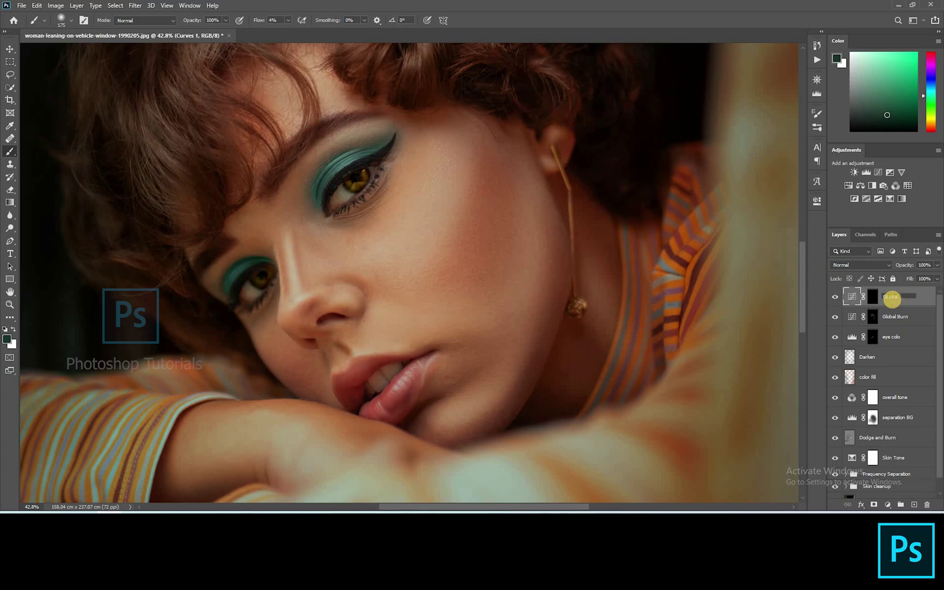
left_click(872, 298)
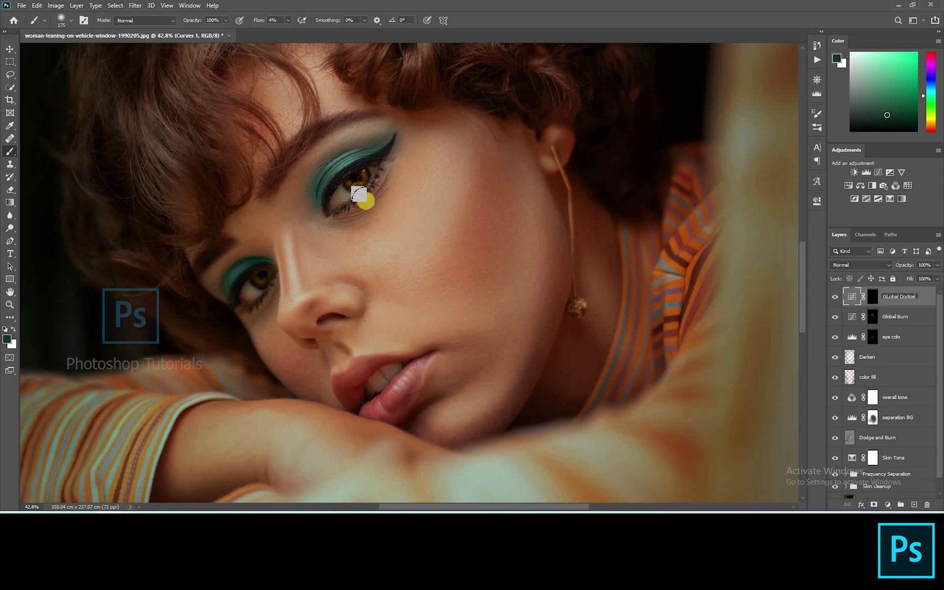
key("d")
scroll(216, 150, "up", 1)
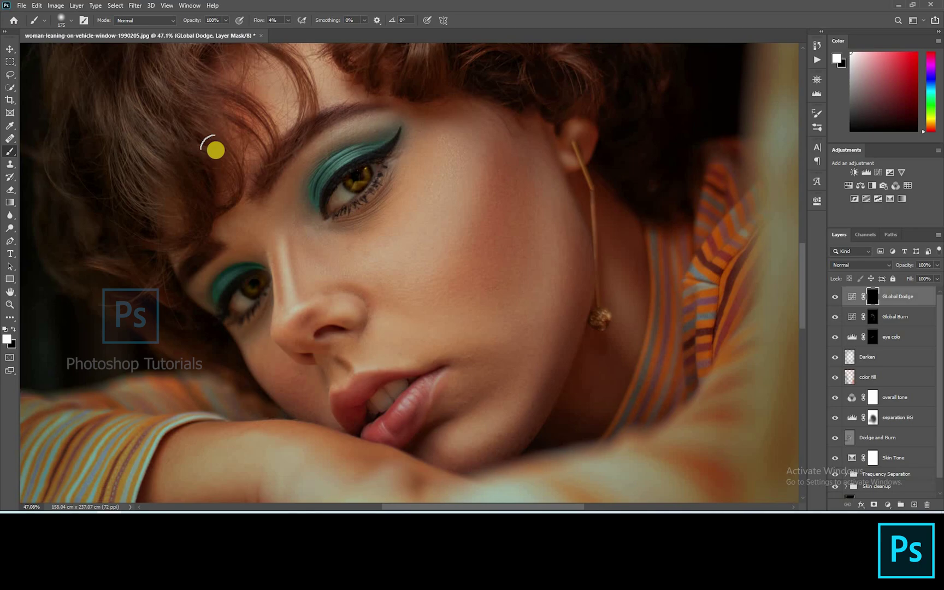
Paint white highlights on the GLobal Dodge mask over the nose side, upper cheek, lip and cheek.
scroll(250, 192, "up", 5)
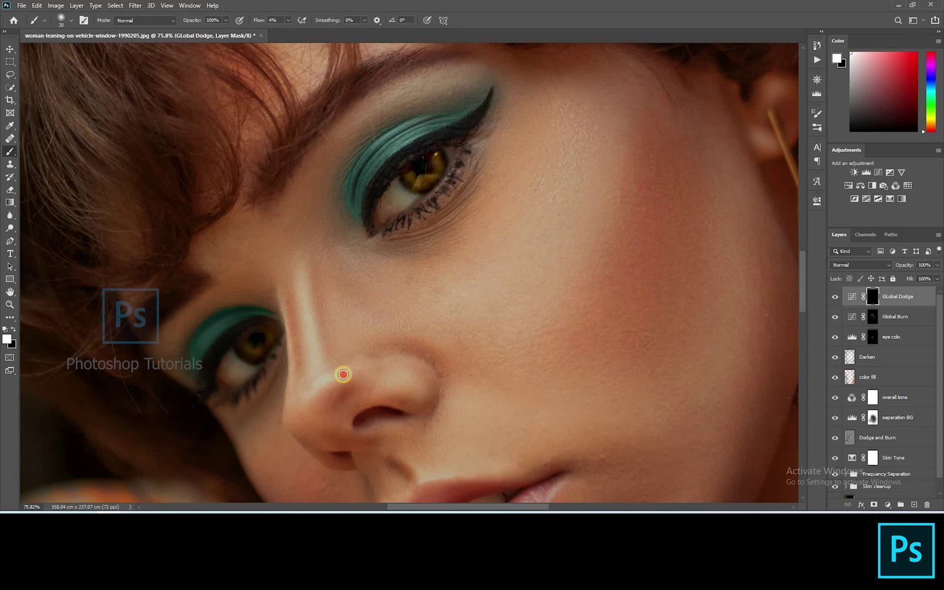
key("bracketright")
key("bracketright")
key("bracketright")
left_click(366, 346)
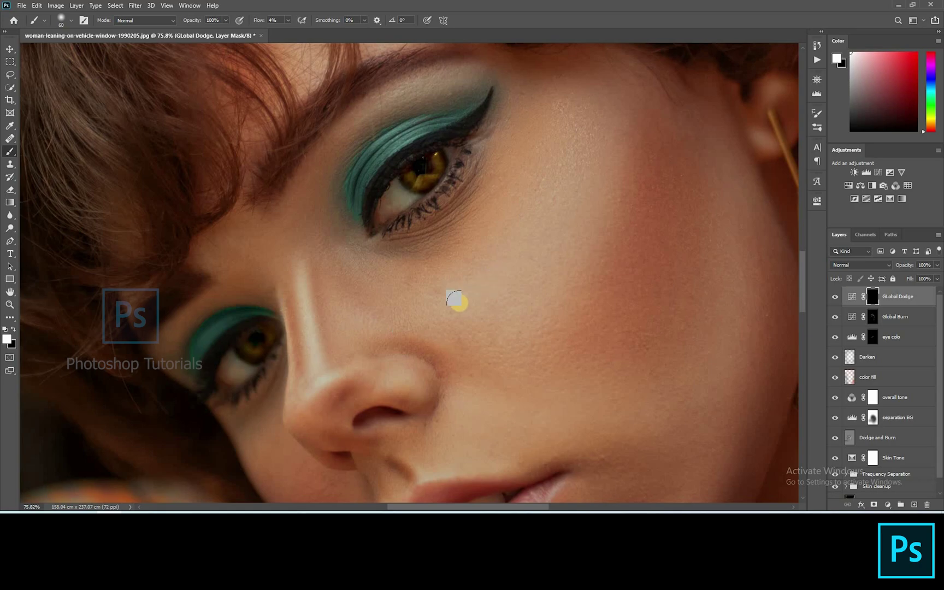
left_click(610, 201)
scroll(522, 325, "down", 7)
left_click(497, 401)
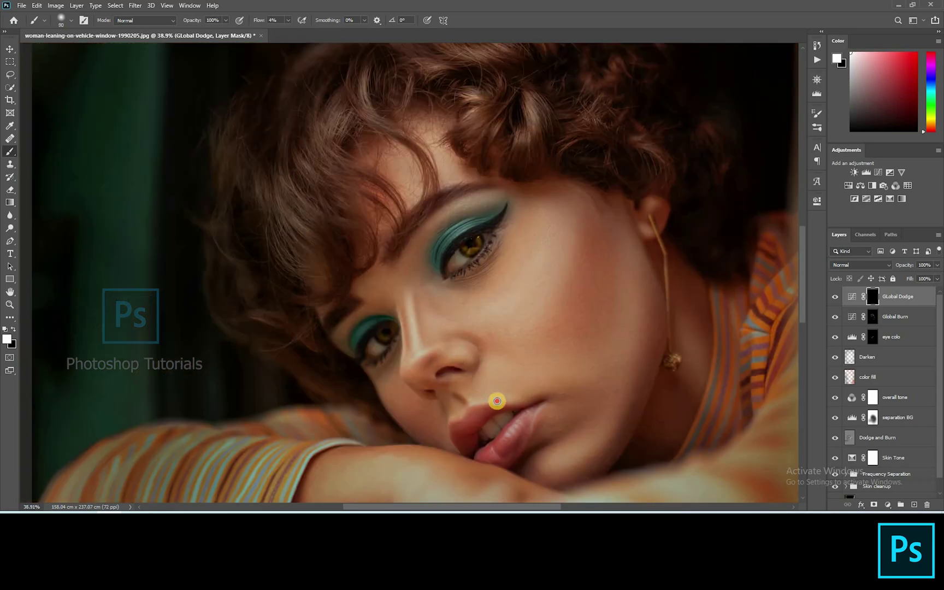
key("bracketright")
key("bracketright")
key("bracketright")
left_click(509, 375)
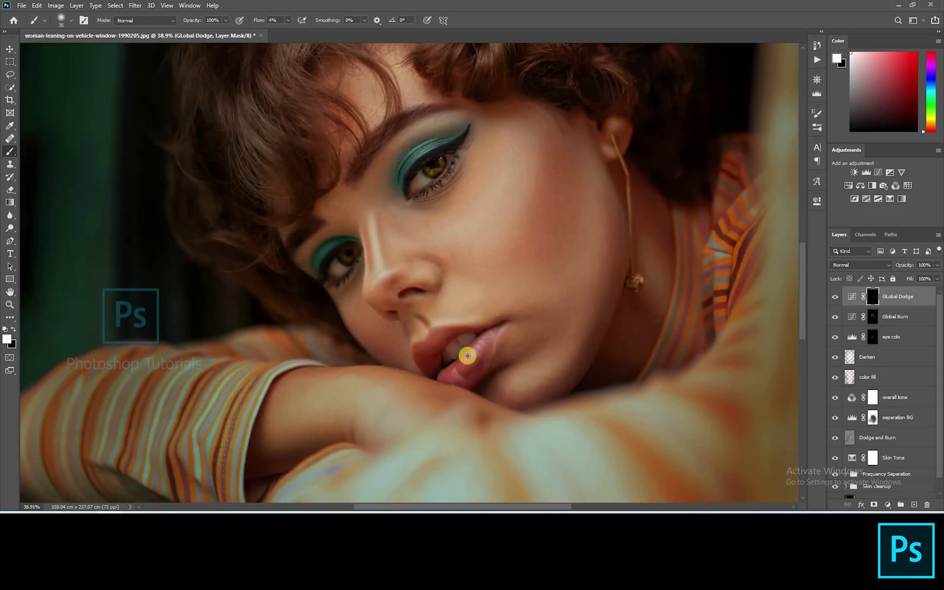
Brighten the lower lip, cheekbone, eyelid and upper face, then fit the photo in view.
key("bracketright")
left_click(473, 363)
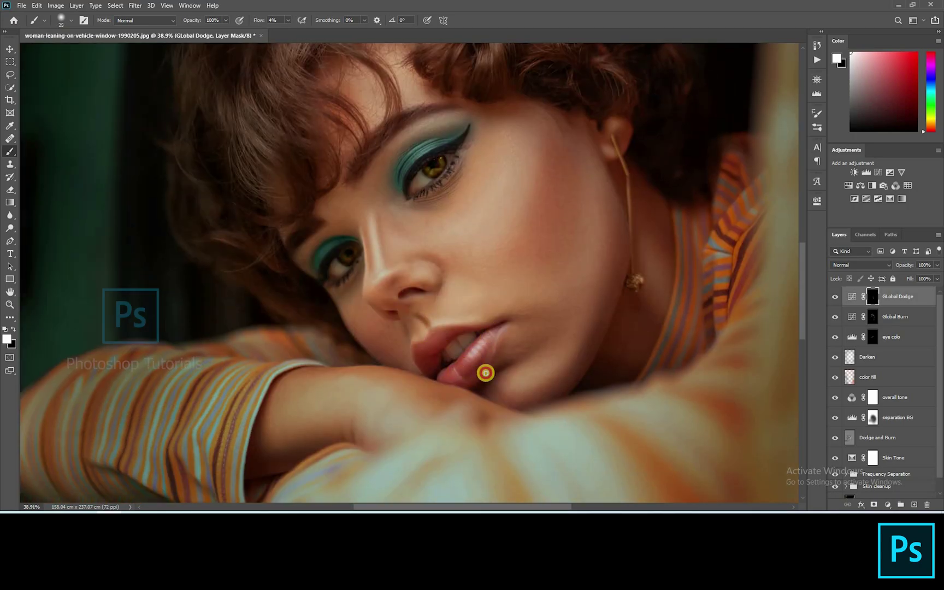
key("bracketright")
key("bracketright")
key("bracketright")
key("bracketright")
key("bracketright")
key("bracketright")
key("bracketright")
key("bracketright")
key("bracketright")
key("bracketright")
key("bracketright")
key("bracketright")
key("bracketright")
left_click(588, 304)
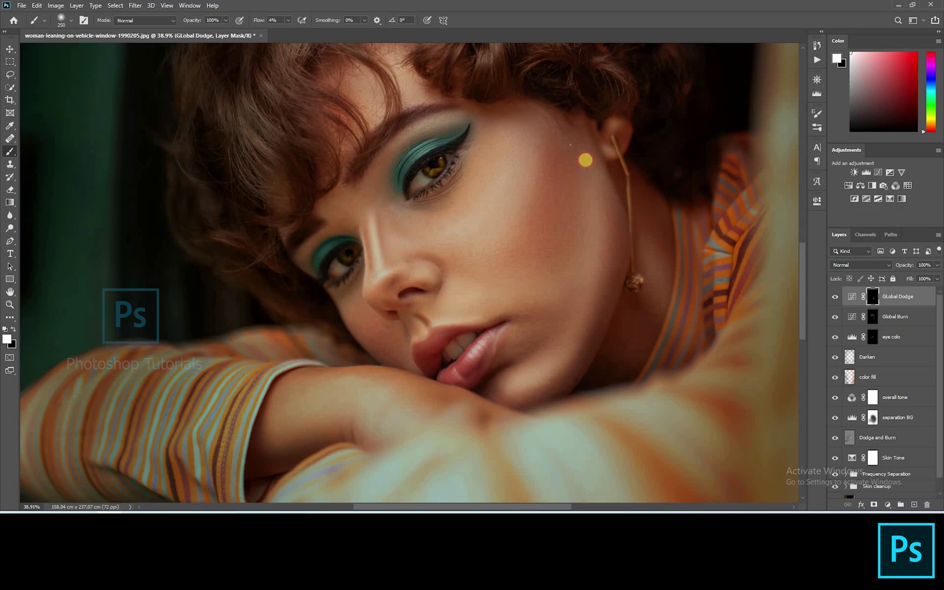
key("bracketleft")
key("bracketleft")
key("bracketleft")
key("bracketleft")
key("bracketleft")
key("bracketleft")
key("bracketleft")
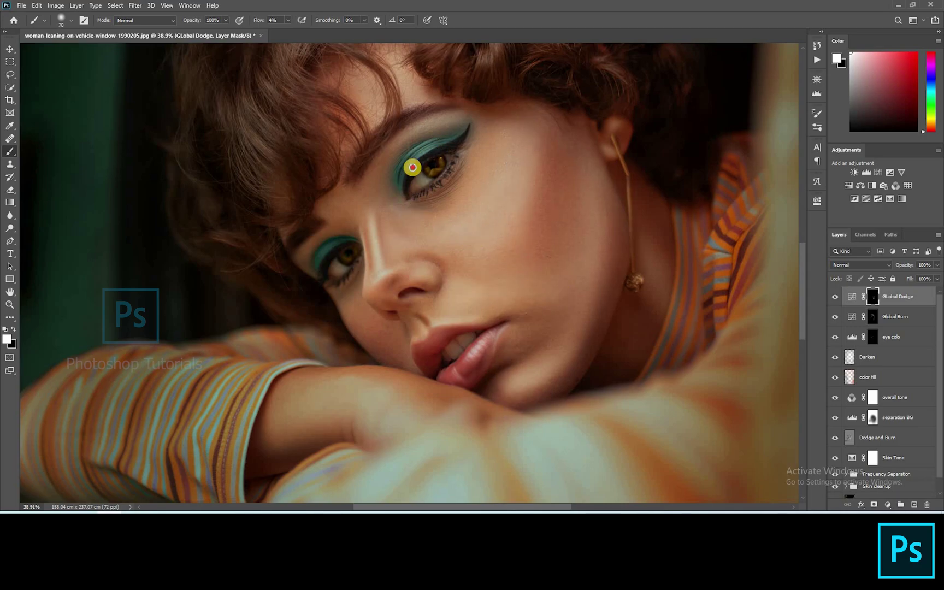
left_click(412, 175)
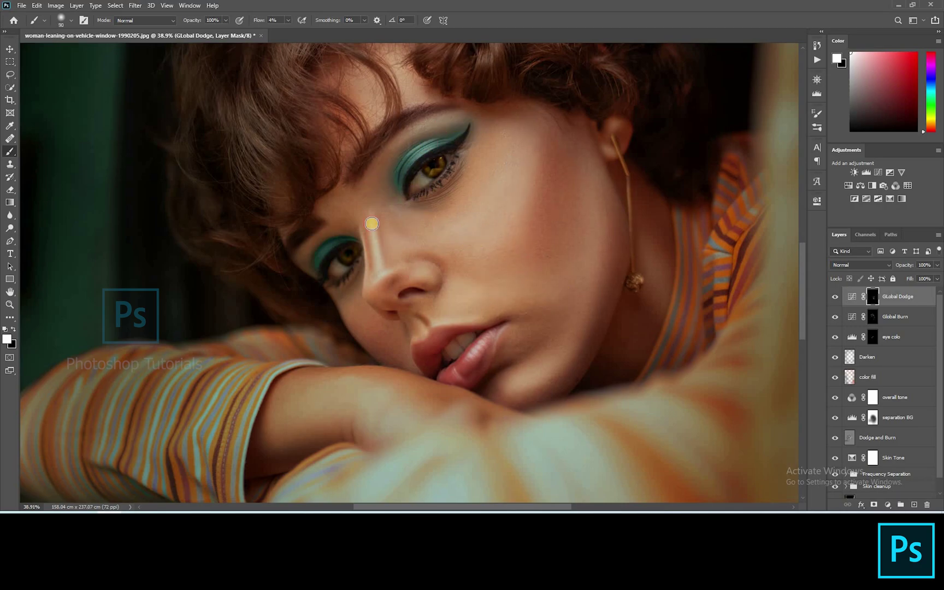
key("bracketright")
key("bracketright")
key("bracketright")
key("bracketright")
key("bracketright")
key("bracketright")
key("bracketright")
key("bracketright")
left_click(408, 75)
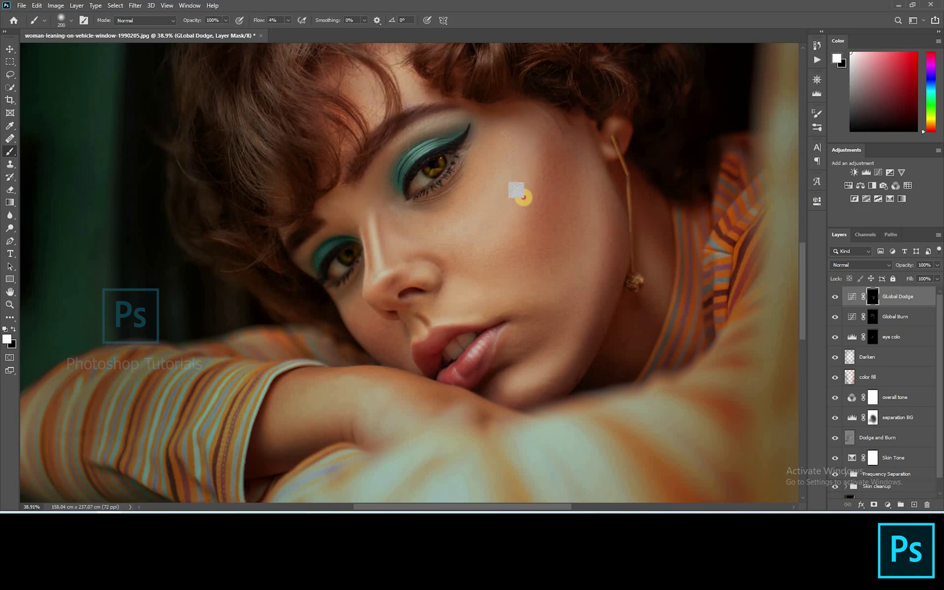
key("bracketleft")
key("bracketleft")
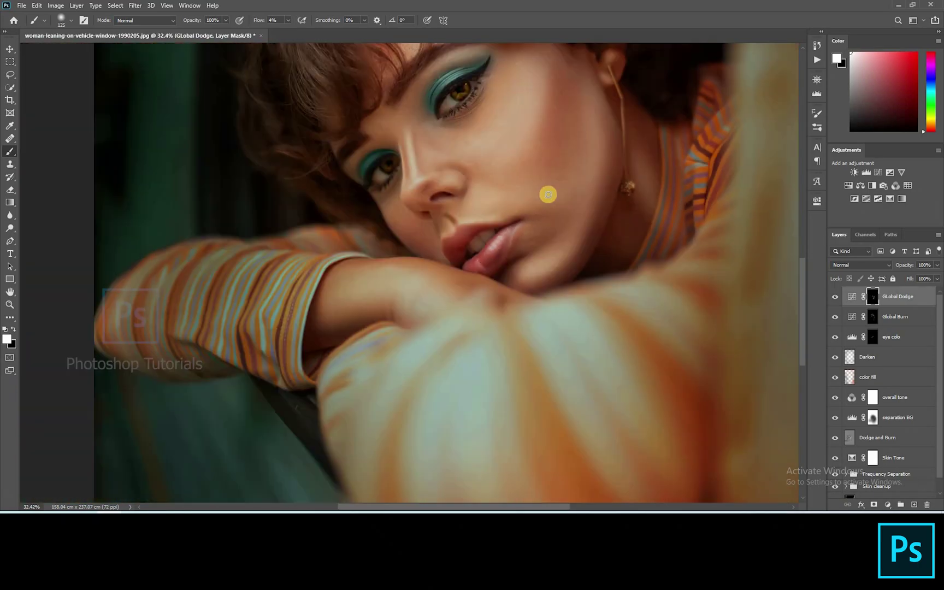
key("ctrl+0")
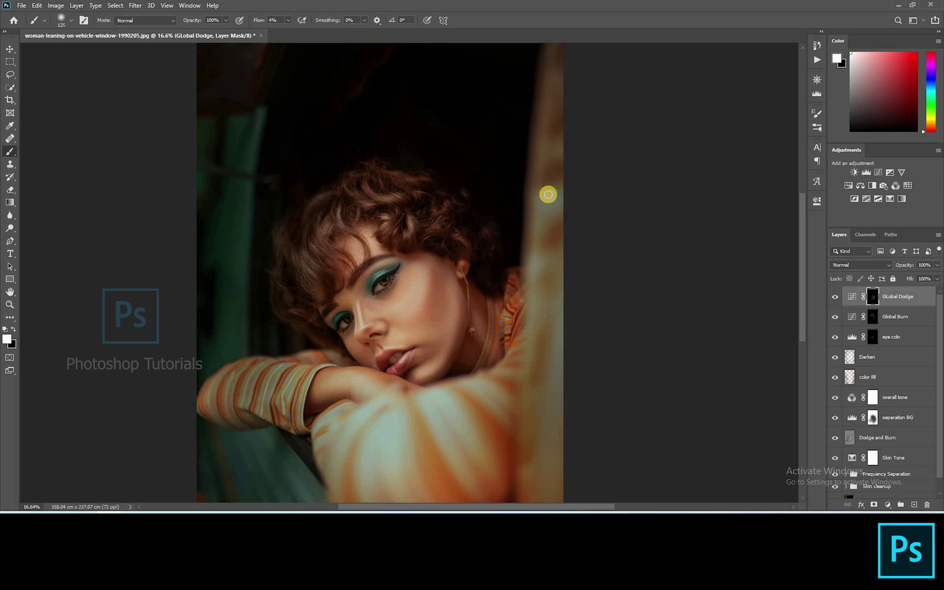
Rename the new top layer to 'Frackles'.
double_click(869, 296)
type("Frackles")
key("Return")
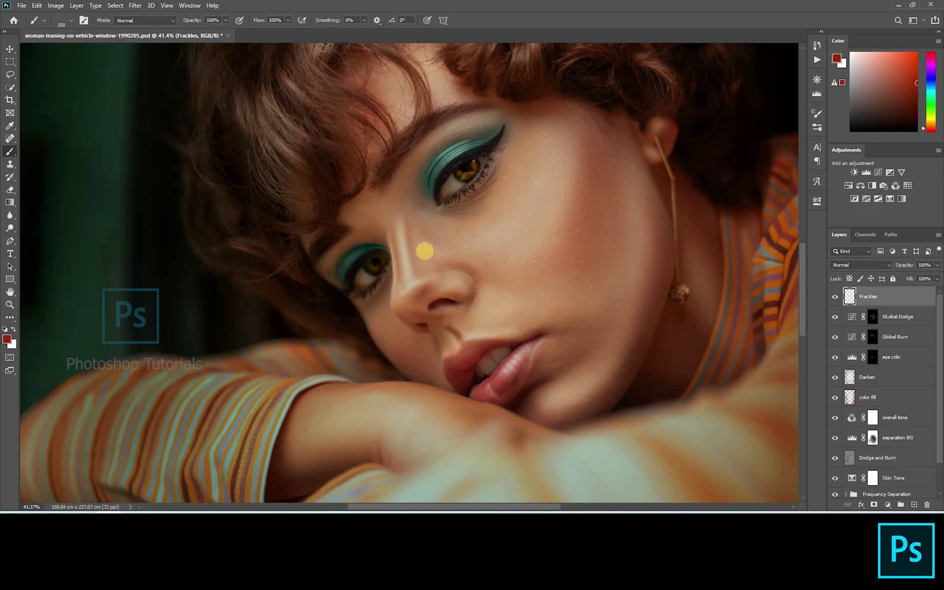
Paint freckles over the nose bridge and cheeks, using a smaller brush for fine dots.
mouse_move(423, 251)
left_mouse_down()
mouse_move(419, 270)
mouse_move(432, 258)
left_mouse_up()
mouse_move(555, 219)
left_mouse_down()
mouse_move(570, 188)
mouse_move(515, 244)
mouse_move(577, 160)
left_mouse_up()
left_click(473, 231)
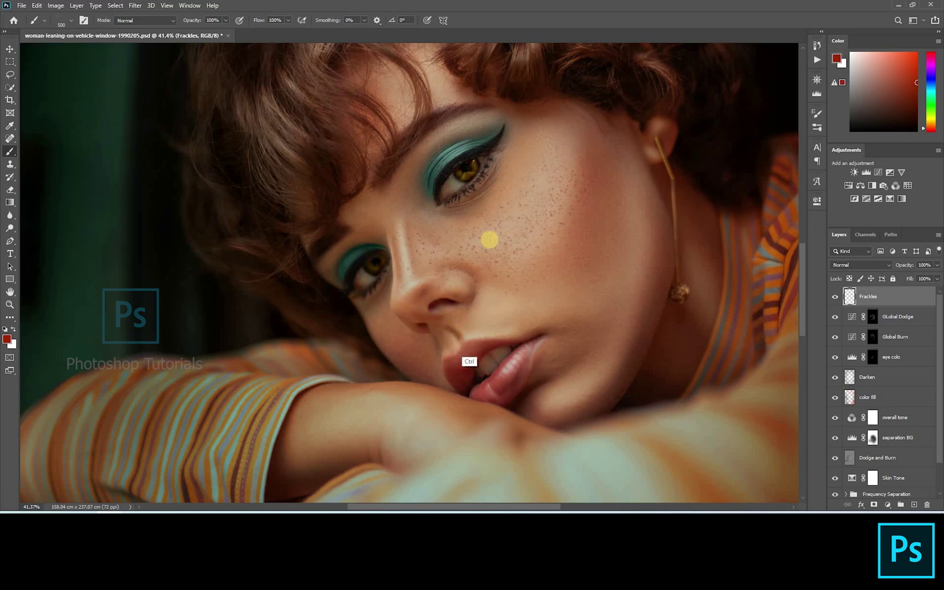
left_click(477, 239)
key("[")
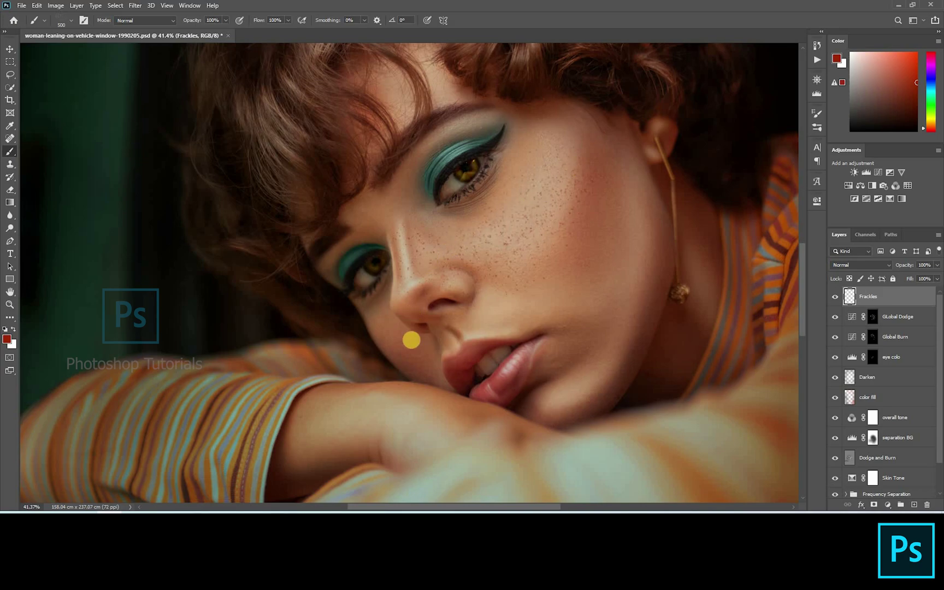
left_click(405, 344)
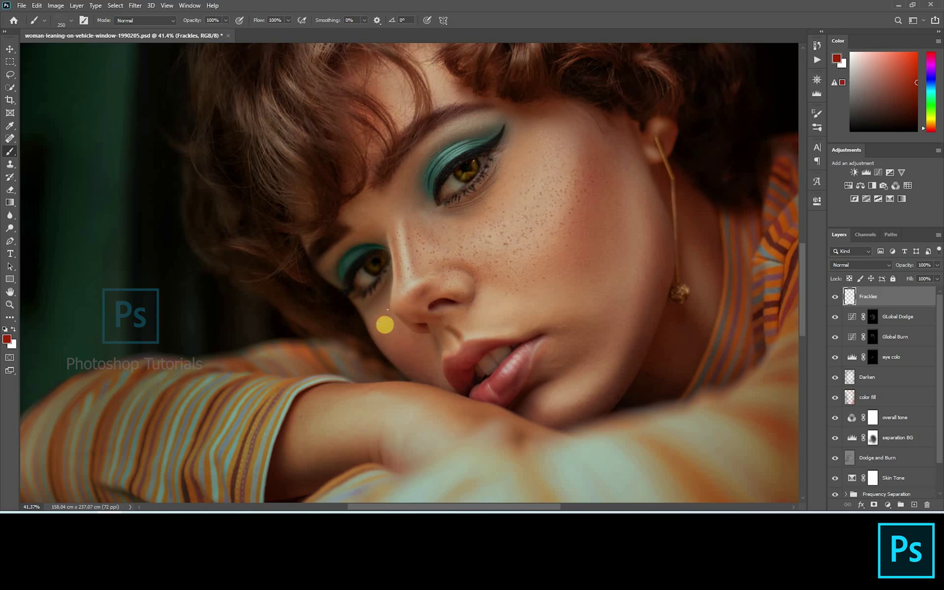
left_click(401, 341)
left_click(420, 270)
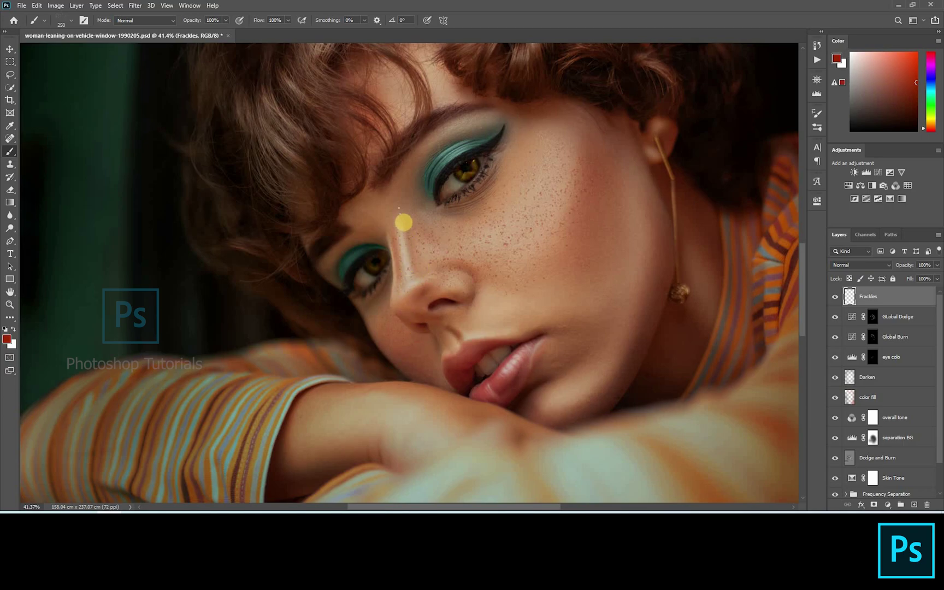
key("bracketright")
key("bracketright")
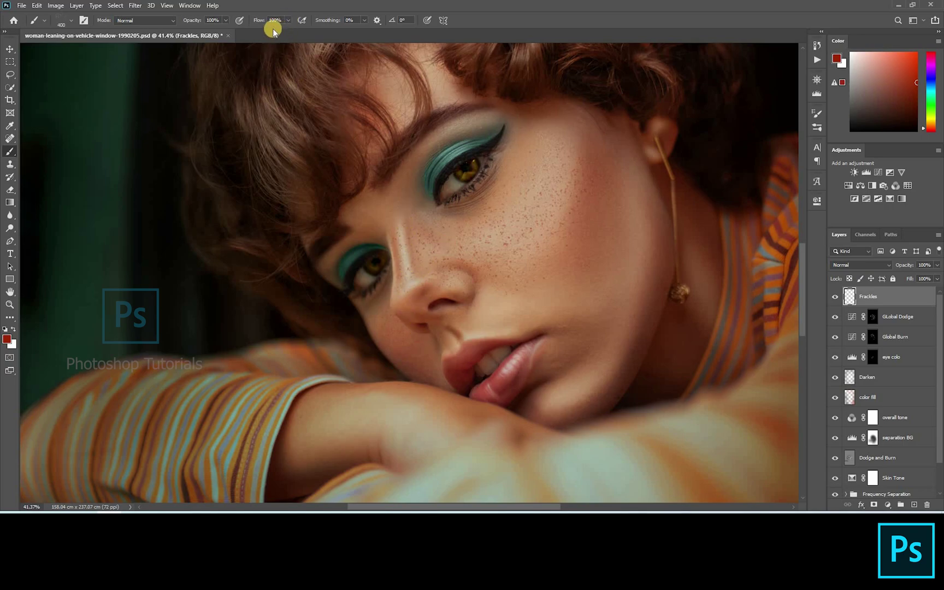
Set brush flow to 36%, put the Frackles layer in Luminosity at 78% opacity, and add a new layer.
left_click(287, 20)
key("shift+3")
key("shift+6")
left_click(861, 265)
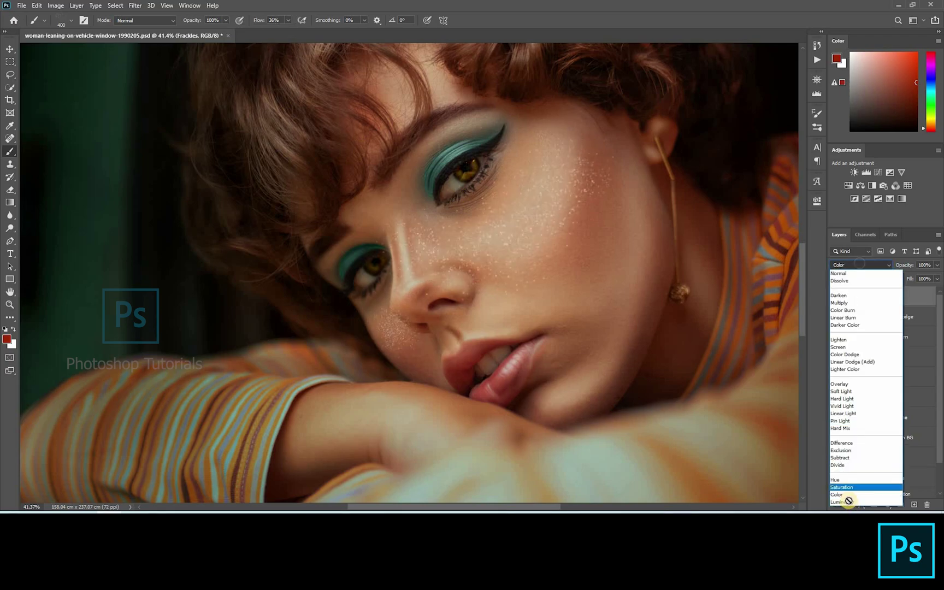
left_click(905, 266)
mouse_move(900, 267)
left_mouse_down()
mouse_move(878, 268)
mouse_move(897, 272)
left_mouse_up()
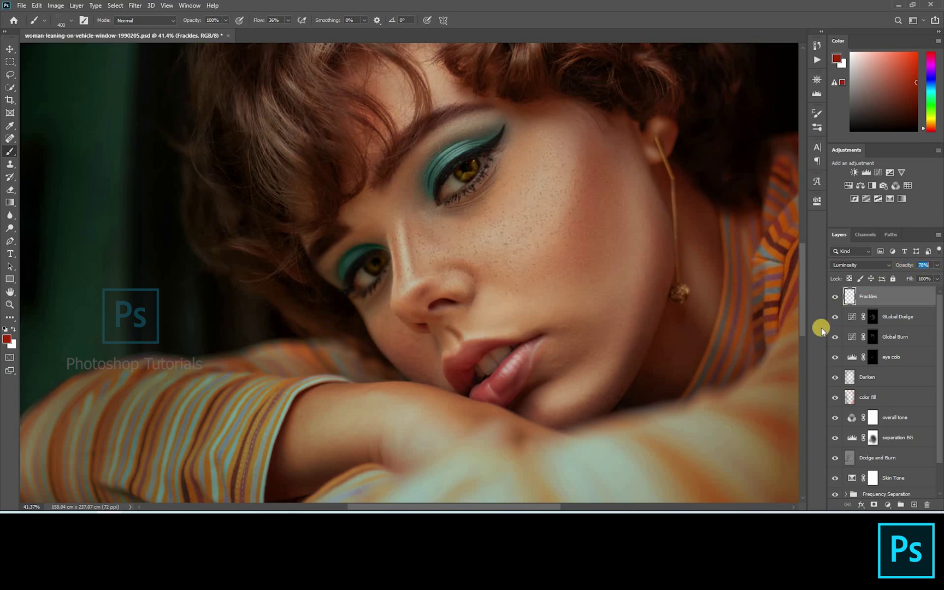
left_click(912, 505)
double_click(874, 296)
Name the new layer 'Blush' and set up a soft round bright red brush at size 175.
type("Blush")
key("Return")
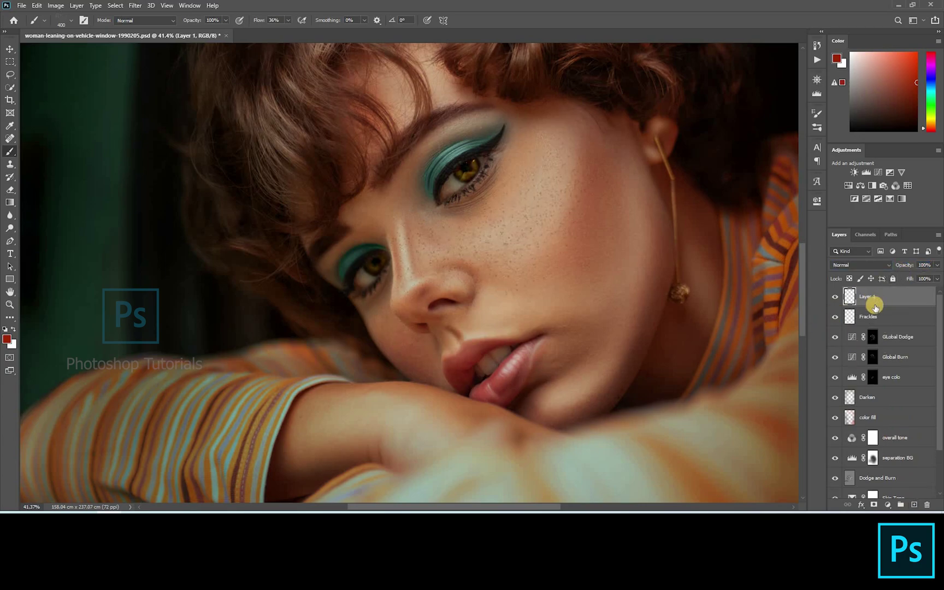
right_click(686, 339)
left_click(694, 343)
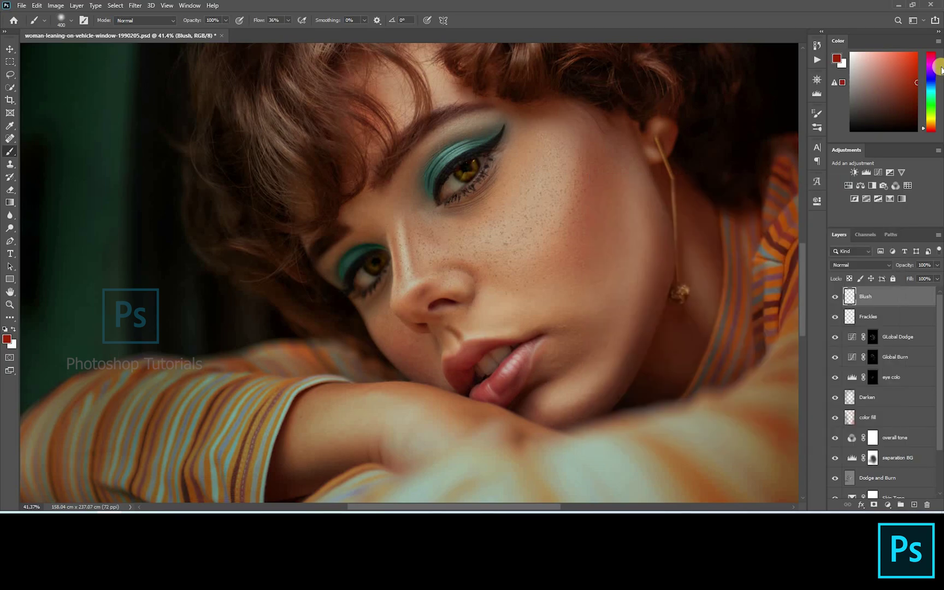
left_click(893, 96)
left_click(917, 53)
key("bracketleft")
key("bracketleft")
key("bracketleft")
key("bracketleft")
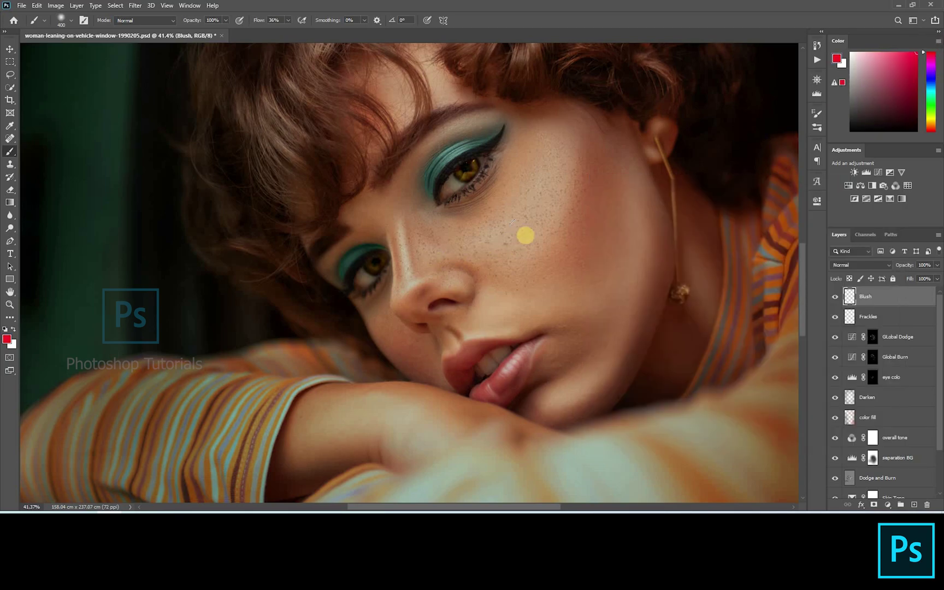
Build up soft blush on the cheek with a 1% flow brush, replacing the first heavy stroke.
left_click_drag(601, 150, 554, 262)
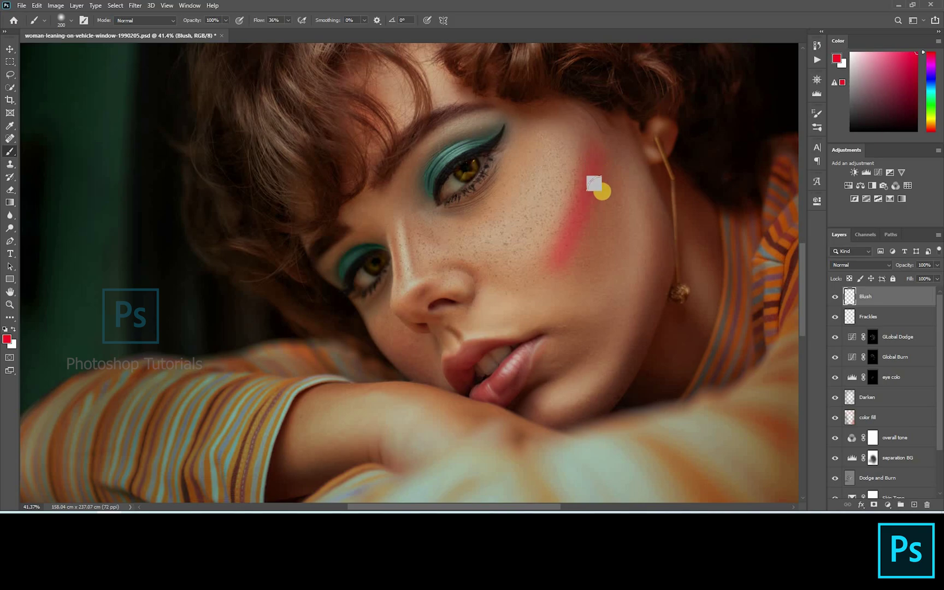
key("bracketright")
key("bracketright")
key("ctrl+z")
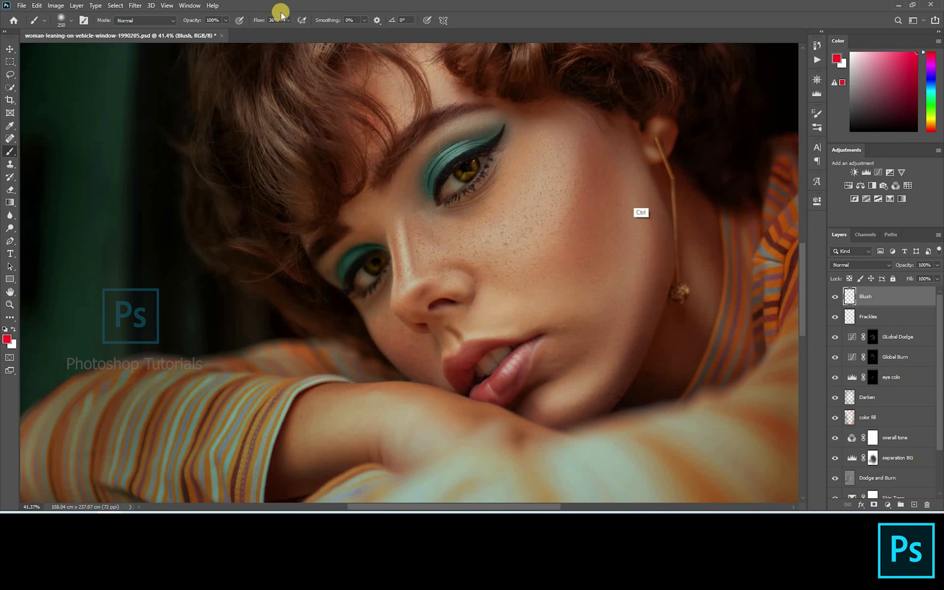
key("shift+0")
key("shift+1")
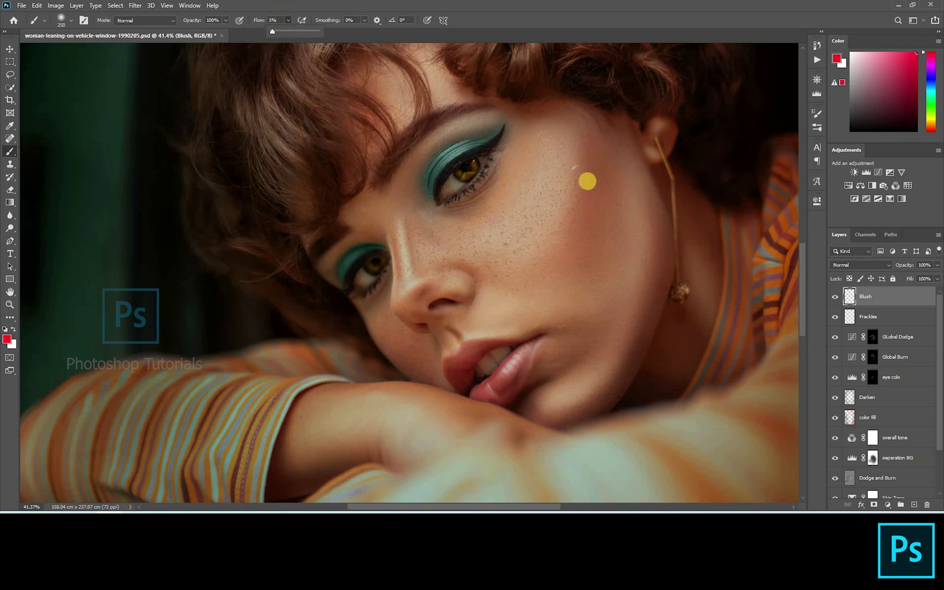
mouse_move(590, 162)
left_mouse_down()
mouse_move(568, 206)
mouse_move(585, 147)
mouse_move(566, 218)
mouse_move(604, 141)
mouse_move(586, 141)
left_mouse_up()
Brush faint blush along the nose bridge with a smaller brush.
key("bracketleft")
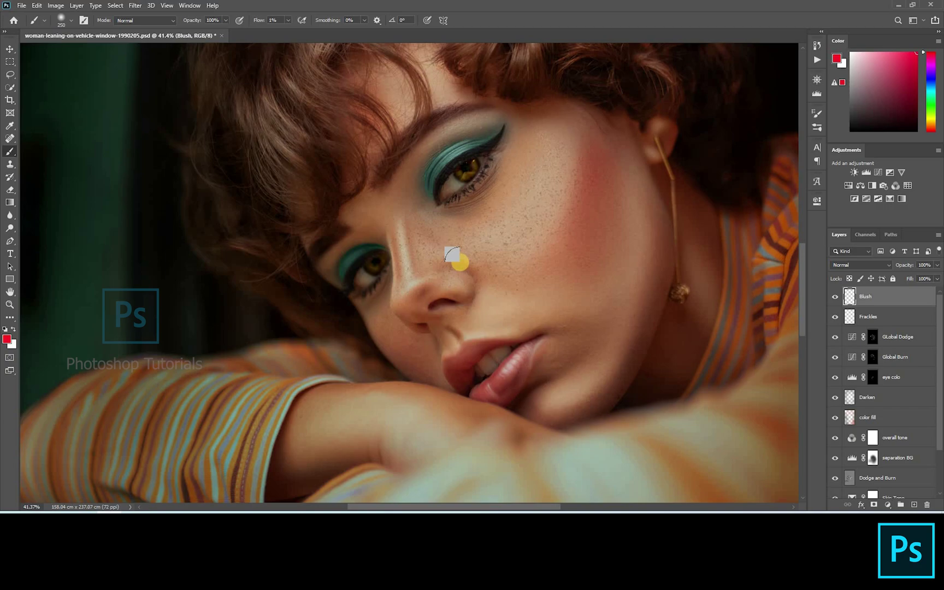
key("bracketleft")
key("bracketleft")
key("bracketleft")
mouse_move(429, 278)
left_mouse_down()
mouse_move(400, 291)
mouse_move(463, 294)
mouse_move(424, 293)
mouse_move(414, 254)
left_mouse_up()
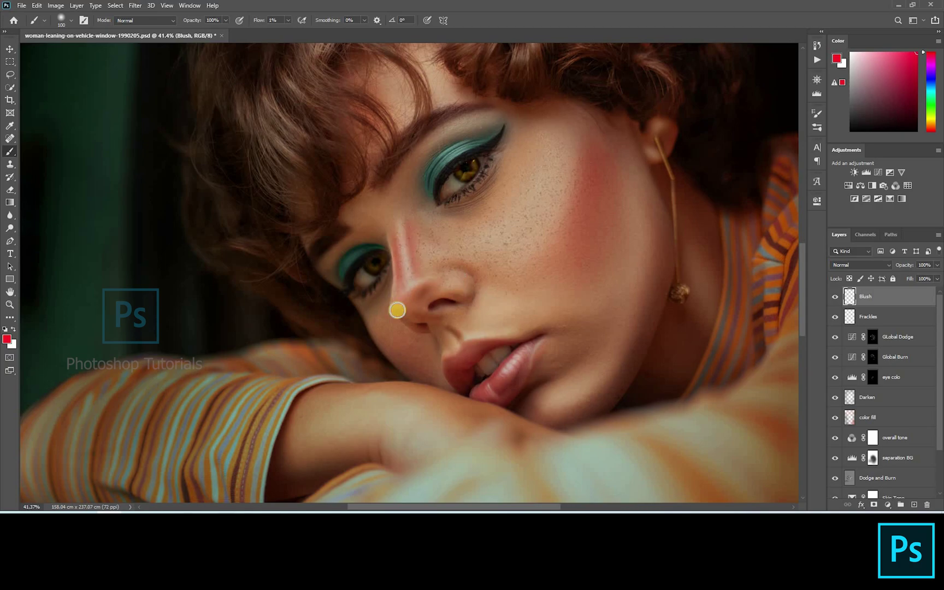
mouse_move(397, 310)
left_mouse_down()
mouse_move(447, 354)
mouse_move(415, 305)
left_mouse_up()
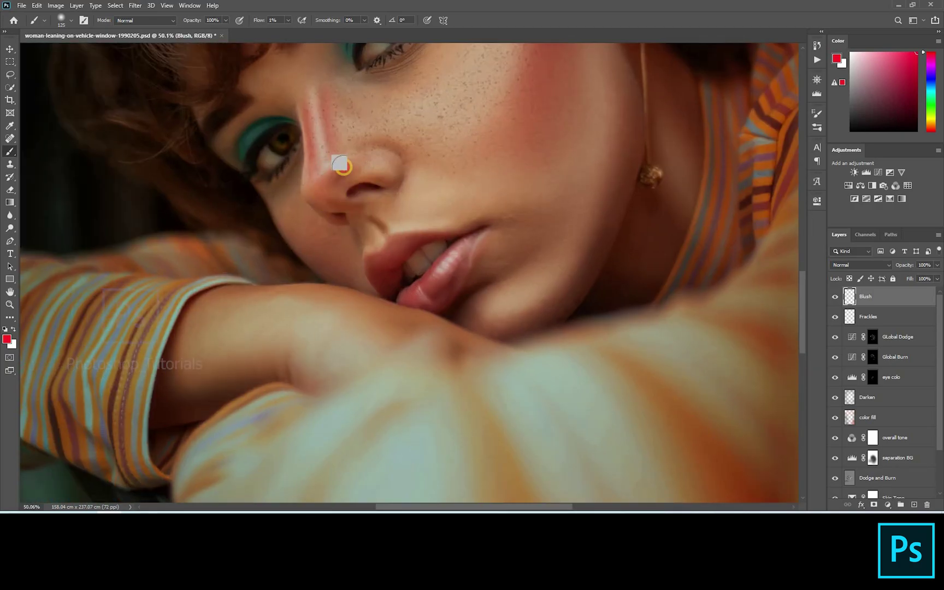
key("bracketleft")
key("bracketleft")
key("bracketleft")
key("bracketleft")
scroll(425, 290, "down", 3)
key("bracketright")
key("bracketright")
key("bracketright")
key("bracketright")
key("bracketright")
key("bracketright")
scroll(424, 280, "down", 3)
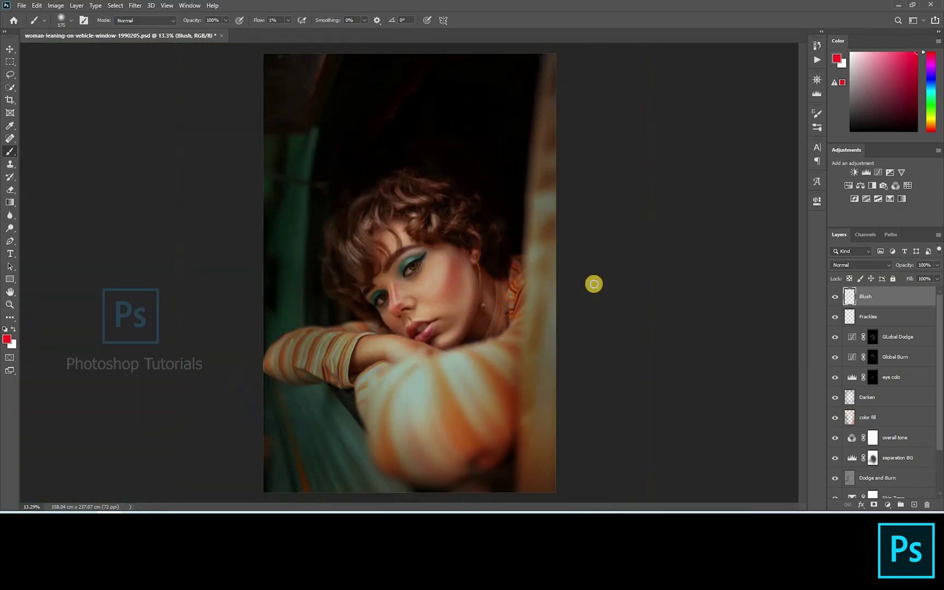
key("bracketright")
scroll(393, 295, "up", 3)
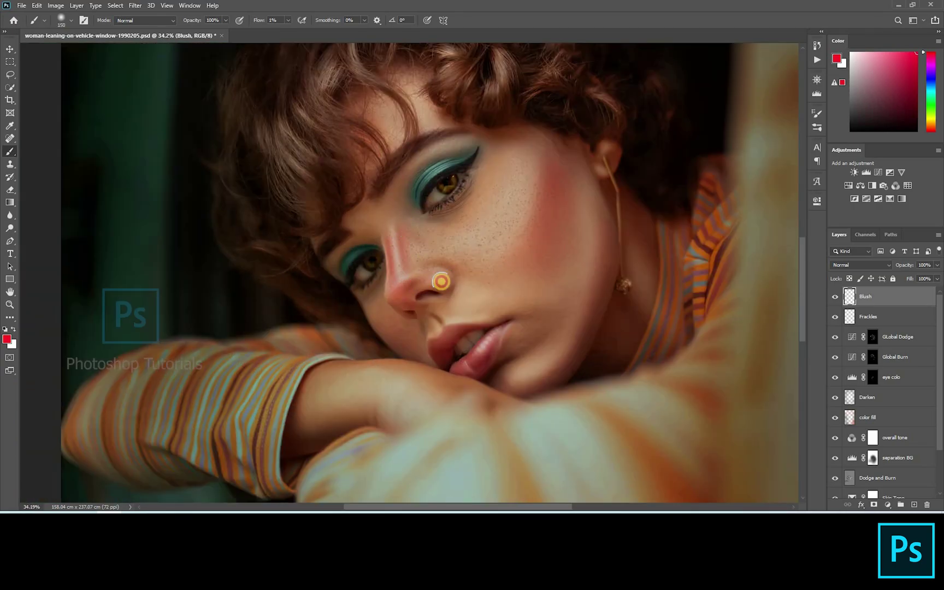
mouse_move(442, 282)
left_mouse_down()
mouse_move(417, 166)
mouse_move(480, 147)
mouse_move(427, 162)
mouse_move(464, 147)
mouse_move(431, 155)
mouse_move(389, 195)
mouse_move(435, 159)
mouse_move(486, 140)
mouse_move(415, 183)
mouse_move(346, 254)
mouse_move(343, 279)
mouse_move(345, 253)
mouse_move(360, 246)
mouse_move(345, 248)
mouse_move(344, 269)
left_mouse_up()
key("bracketleft")
key("bracketleft")
key("bracketleft")
key("ctrl+0")
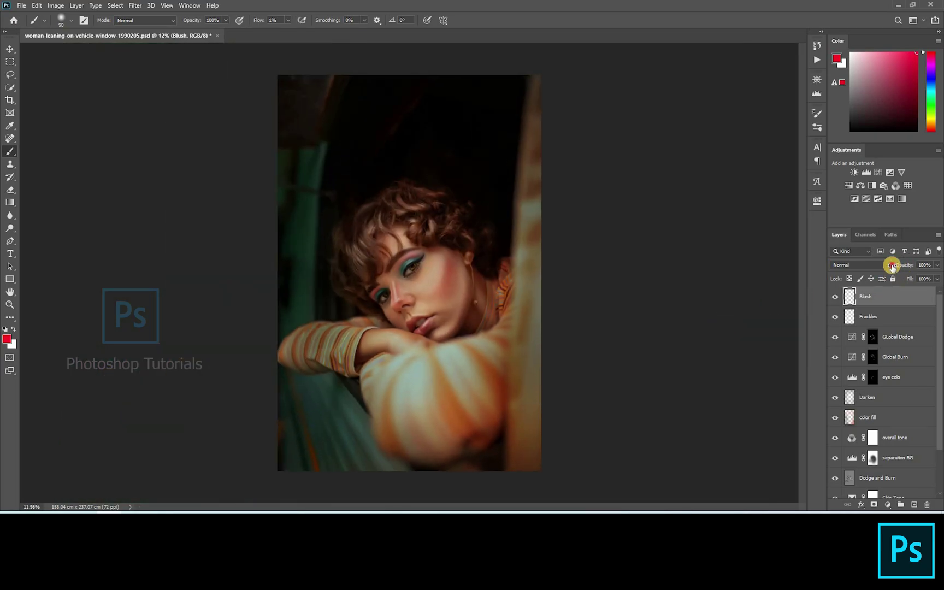
Set the Blush layer opacity to 84%.
type("84")
key("Return")
key("v")
key("ctrl+plus")
key("ctrl+plus")
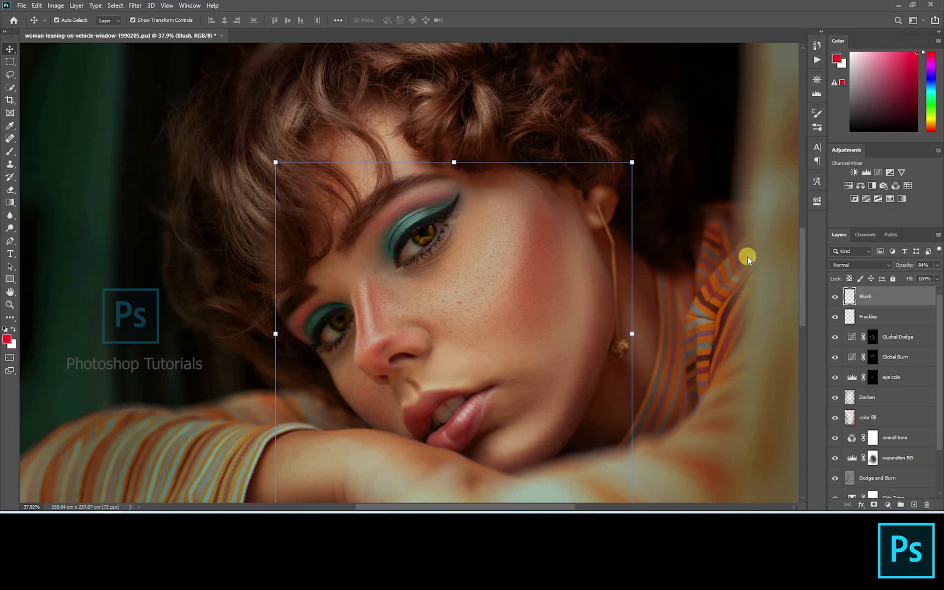
Add a Selective Color layer shifting Reds to Cyan -71, Magenta +23, Yellow +17, Black -8.
key("ctrl+alt+shift+s")
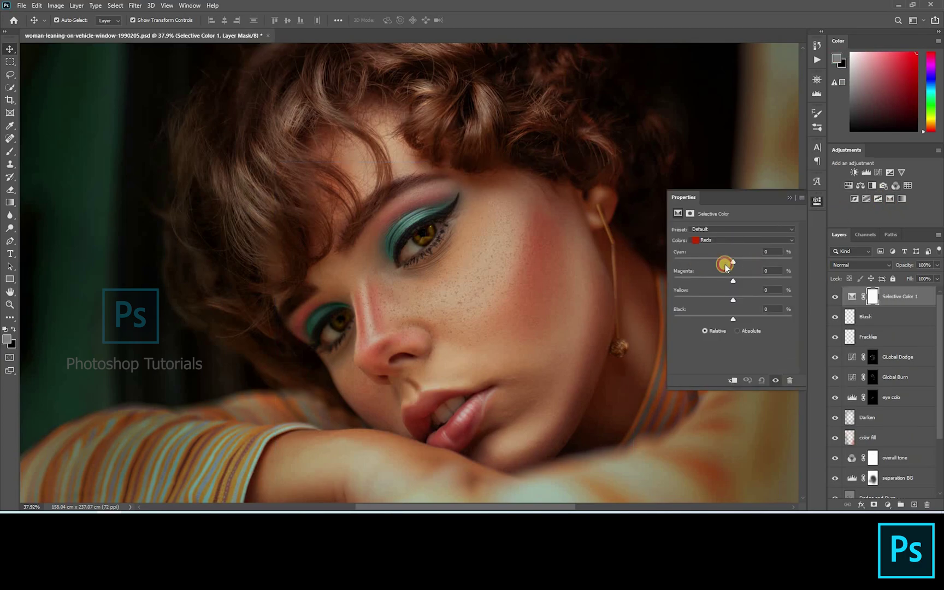
left_click_drag(725, 267, 754, 299)
scroll(459, 265, "down", 5)
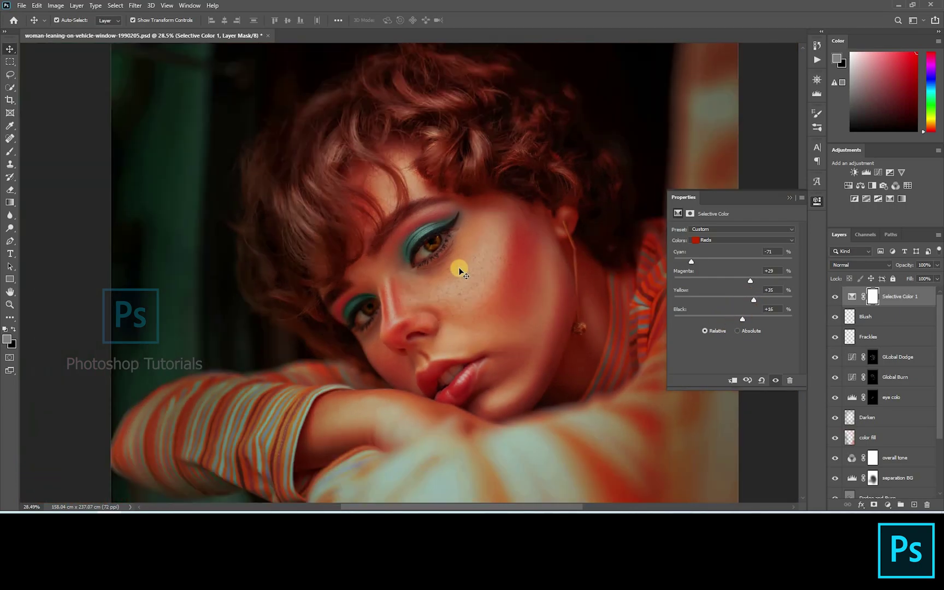
left_click_drag(736, 317, 751, 282)
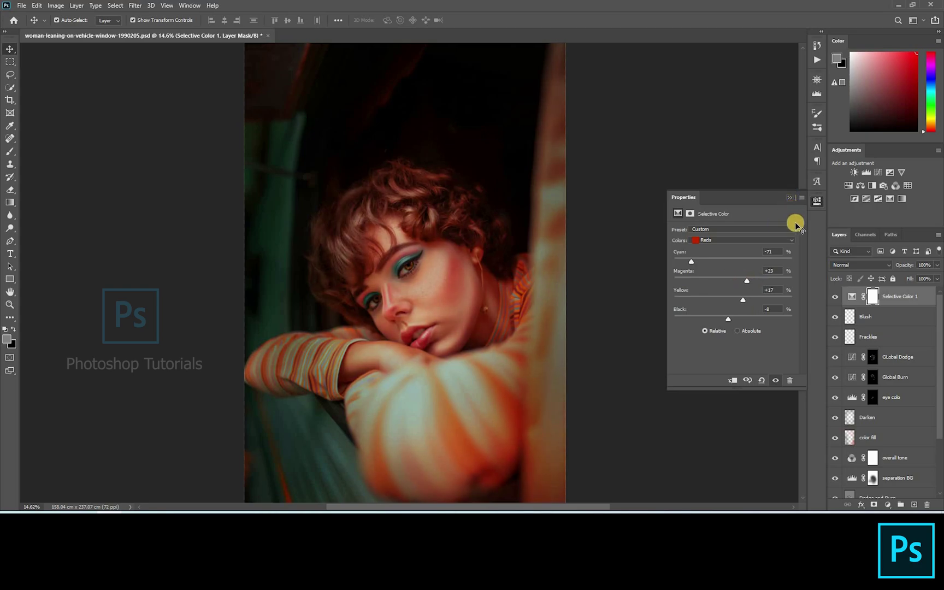
left_click(818, 236)
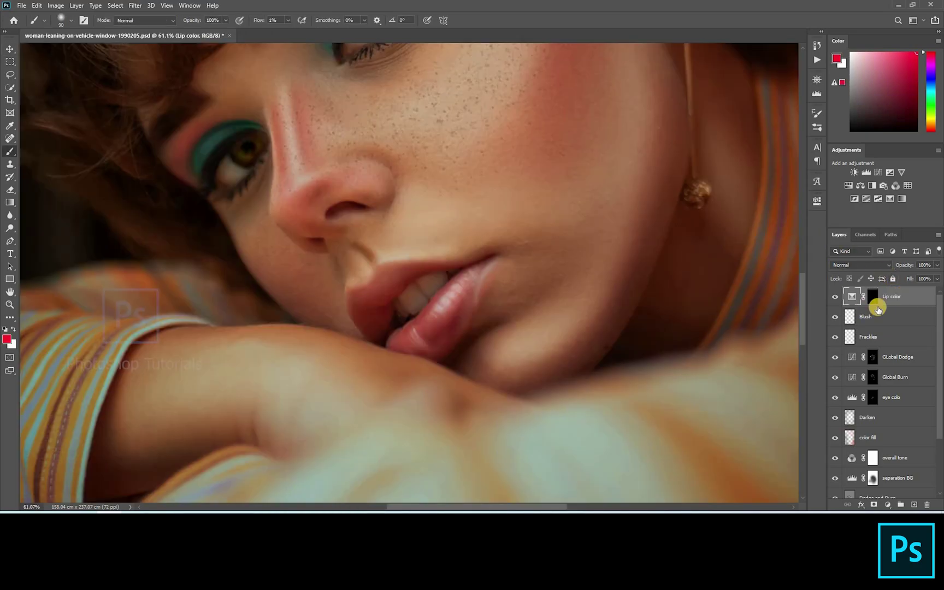
On the Lip color mask, paint white at 100% flow over the lips.
key("ctrl+backslash")
key("d")
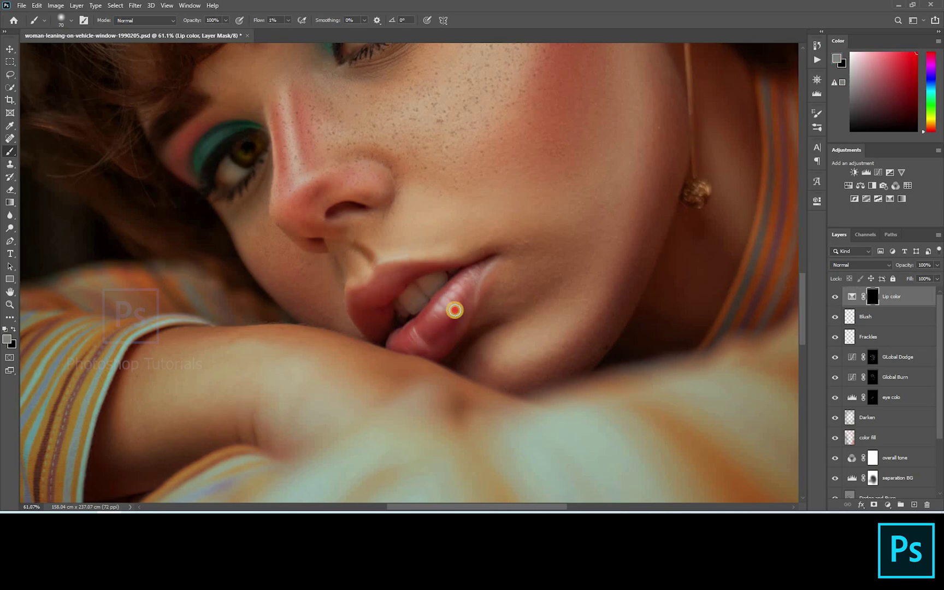
left_click_drag(288, 21, 337, 25)
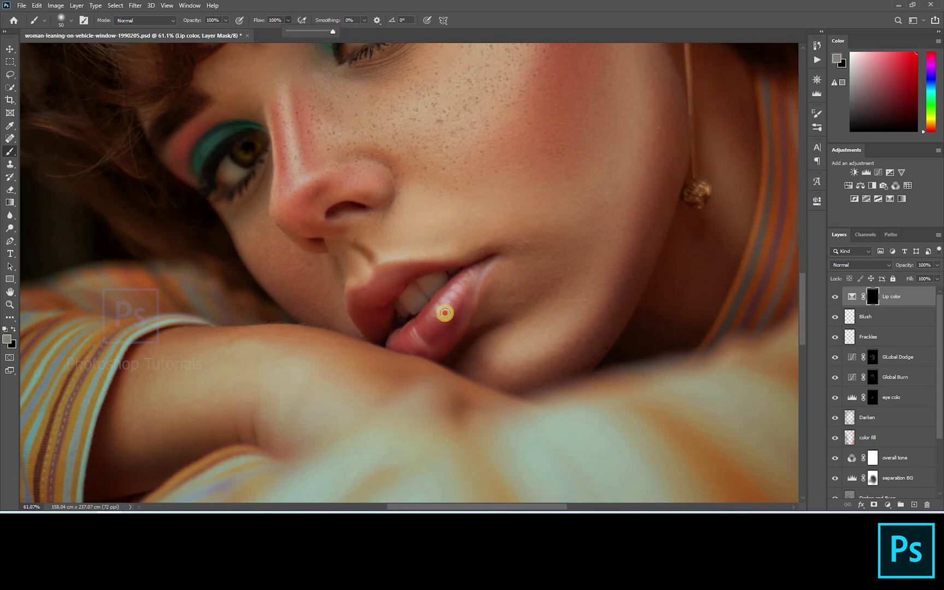
left_click(851, 53)
mouse_move(446, 310)
left_mouse_down()
mouse_move(430, 331)
mouse_move(454, 336)
mouse_move(483, 264)
mouse_move(447, 297)
mouse_move(463, 273)
mouse_move(421, 268)
mouse_move(402, 280)
mouse_move(397, 268)
mouse_move(384, 302)
mouse_move(367, 293)
mouse_move(355, 308)
mouse_move(360, 297)
mouse_move(363, 312)
mouse_move(387, 308)
mouse_move(394, 335)
mouse_move(421, 327)
mouse_move(388, 336)
mouse_move(401, 343)
mouse_move(442, 343)
mouse_move(424, 351)
mouse_move(394, 344)
mouse_move(396, 333)
mouse_move(462, 313)
mouse_move(426, 355)
mouse_move(388, 343)
mouse_move(475, 267)
mouse_move(388, 279)
mouse_move(373, 296)
mouse_move(380, 337)
mouse_move(442, 321)
left_mouse_up()
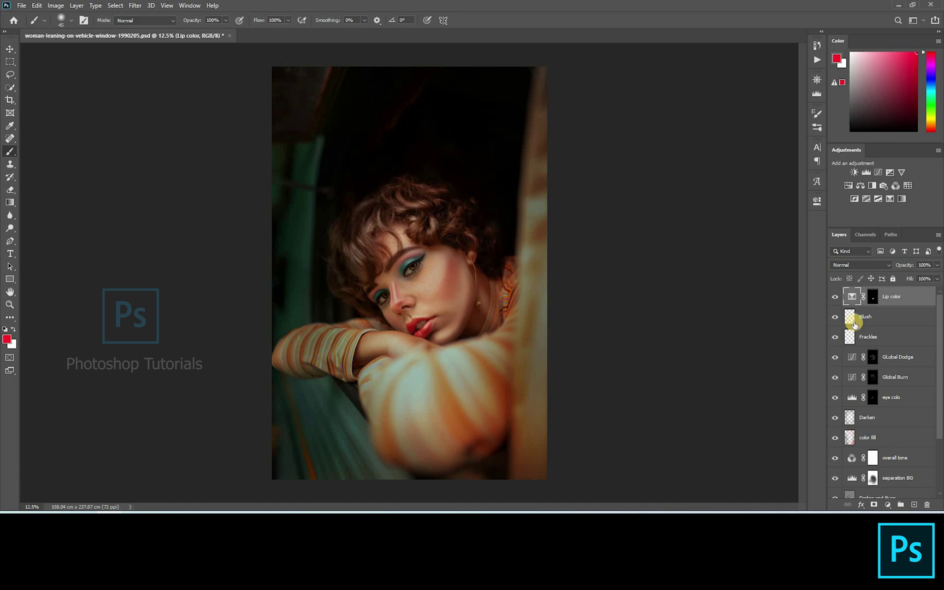
Stamp all visible layers into a new Layer 1 and open the Camera Raw Filter on it.
key("ctrl+shift+alt+e")
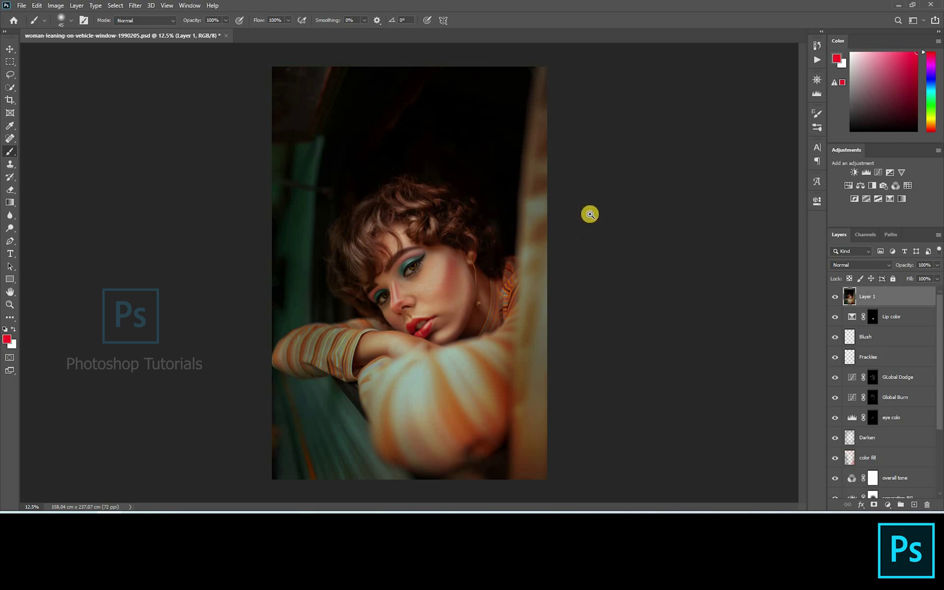
key("ctrl+shift+a")
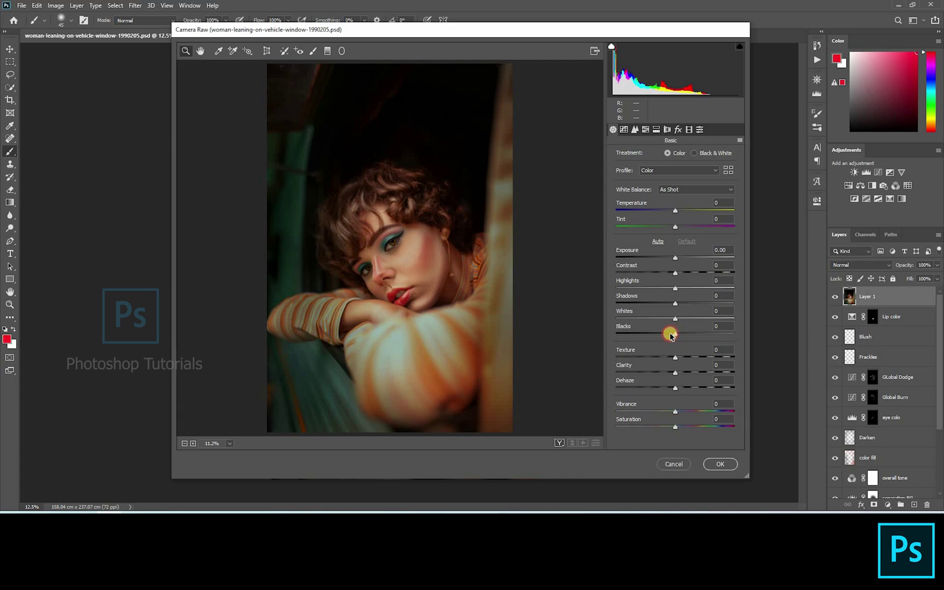
In Camera Raw Basic, set Blacks -8 and Contrast +10, keeping Exposure at zero.
left_click_drag(672, 335, 669, 334)
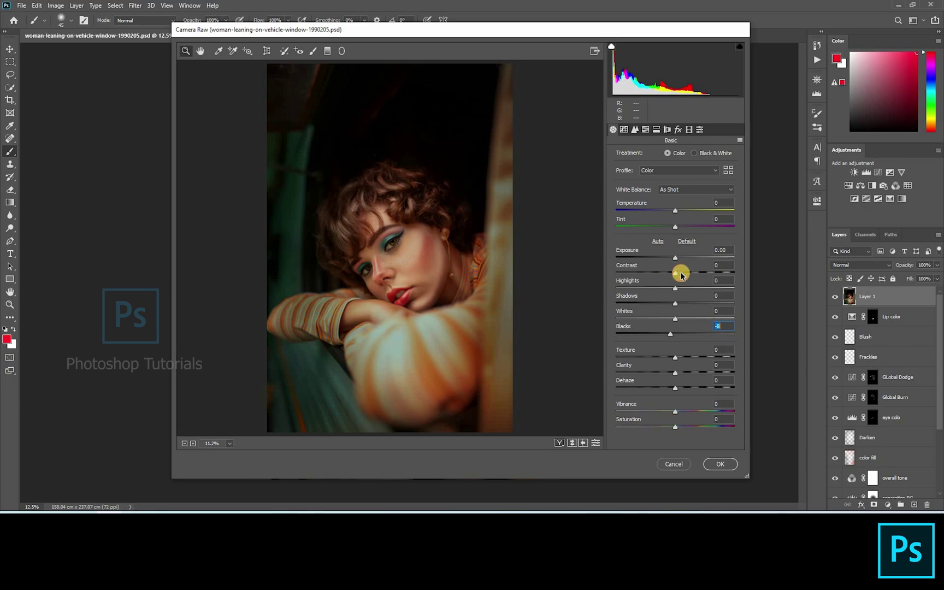
left_click(682, 273)
left_click_drag(674, 261, 675, 288)
double_click(677, 262)
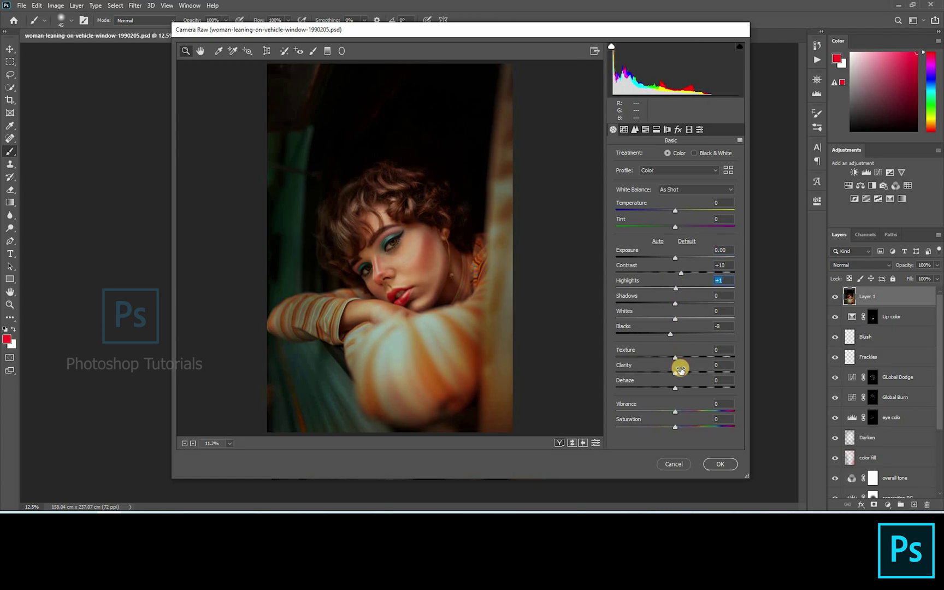
Set the parametric tone curve to Highlights +5, Lights +6 and Darks -8.
left_click(623, 128)
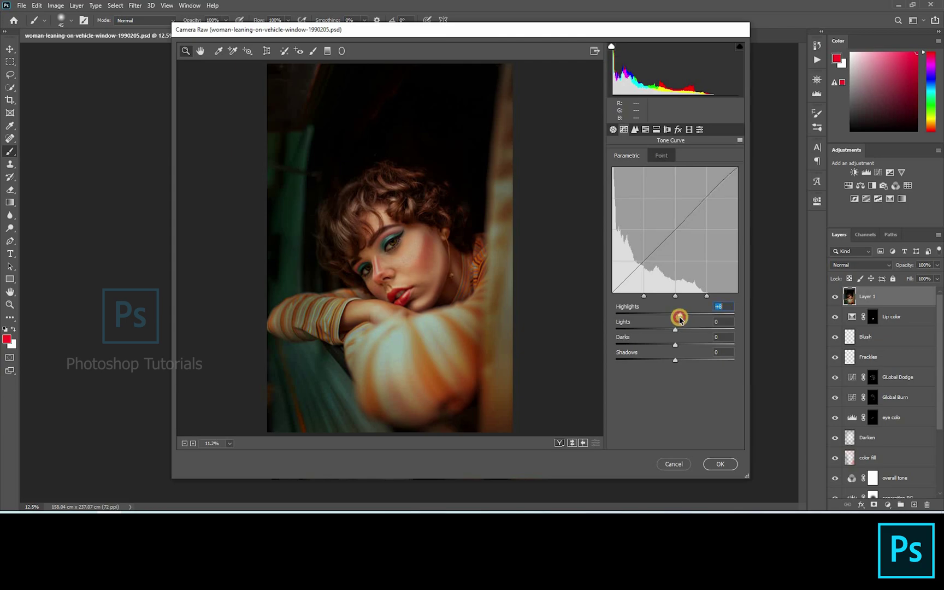
left_click(678, 330)
left_click(672, 345)
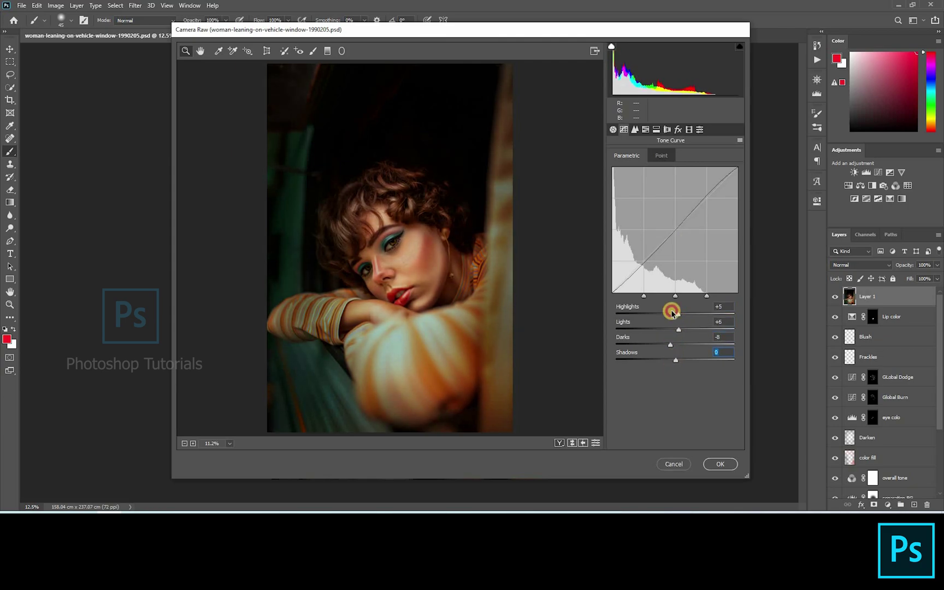
left_click(656, 129)
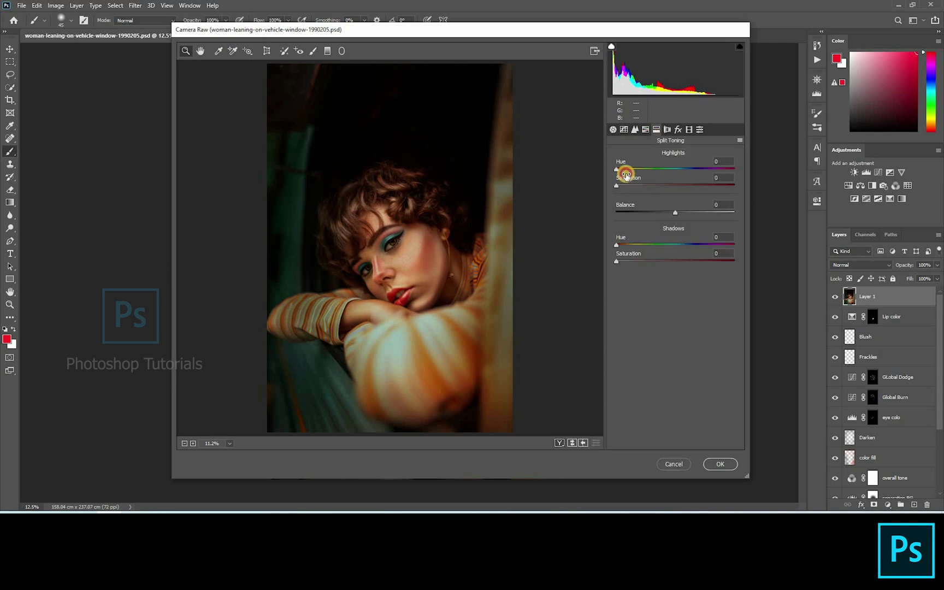
Split-tone the highlights to hue 174, saturation 15 and the shadows to hue 24, saturation 18.
left_click_drag(672, 172, 673, 174)
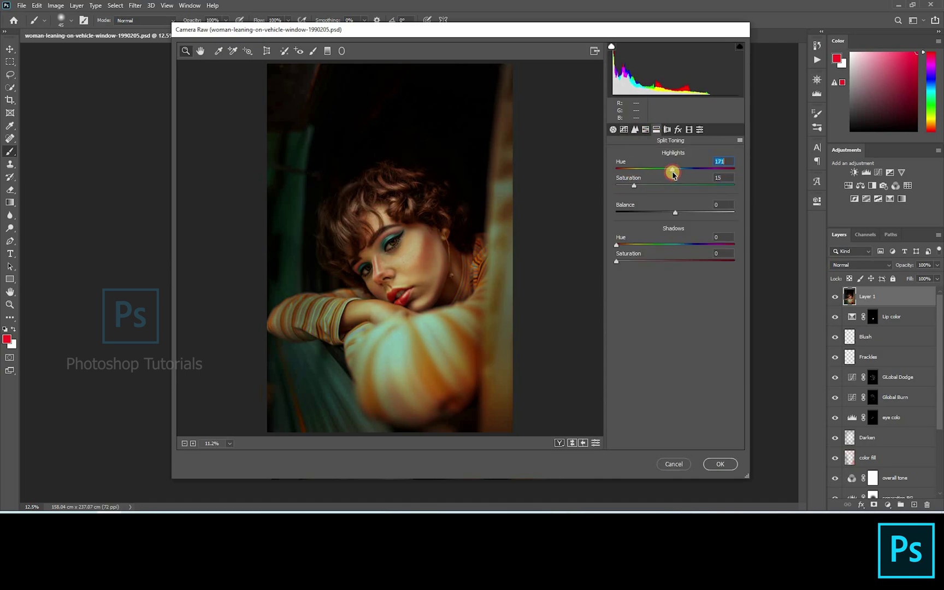
mouse_move(640, 260)
left_mouse_down()
mouse_move(627, 263)
mouse_move(623, 246)
mouse_move(626, 255)
left_mouse_up()
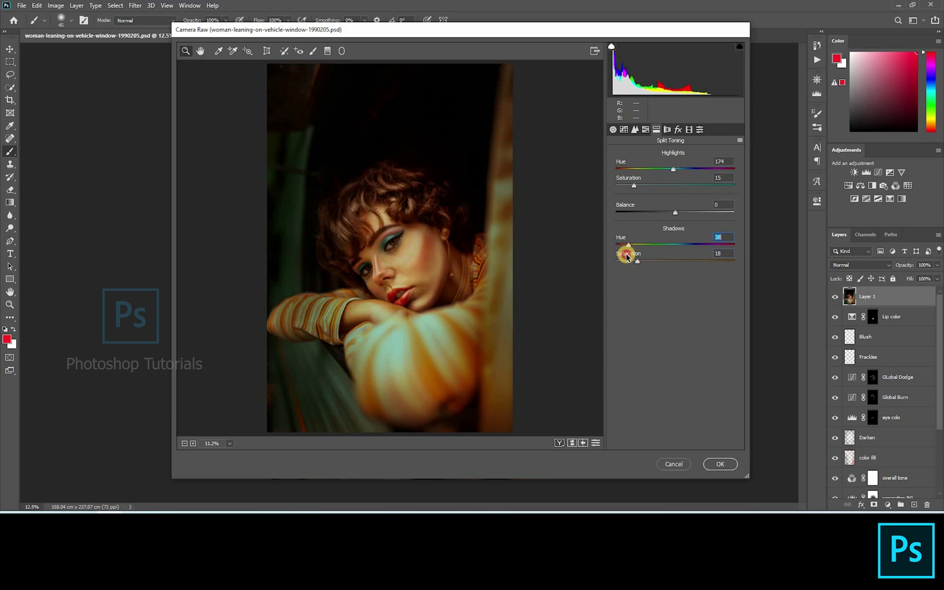
left_click(673, 169)
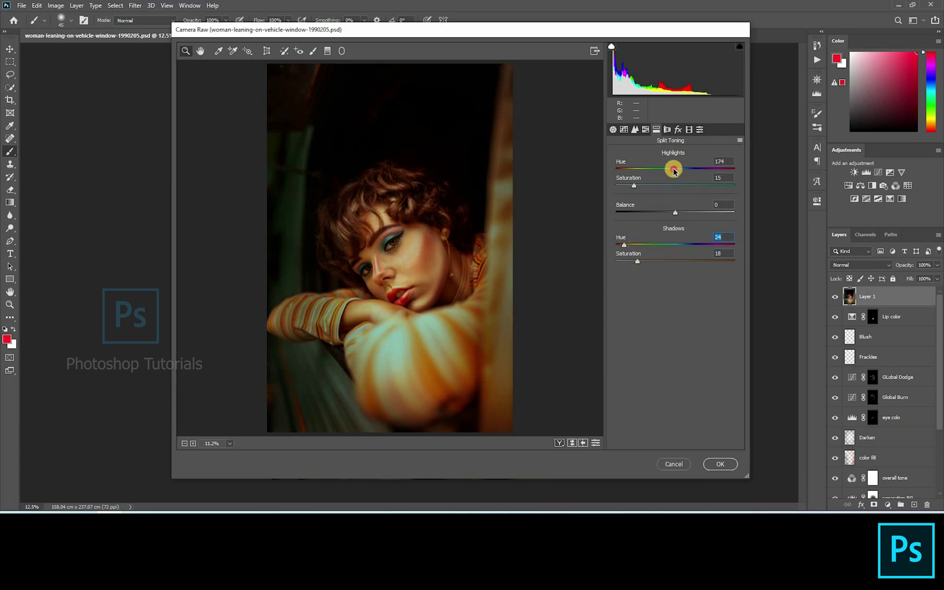
left_click(624, 245)
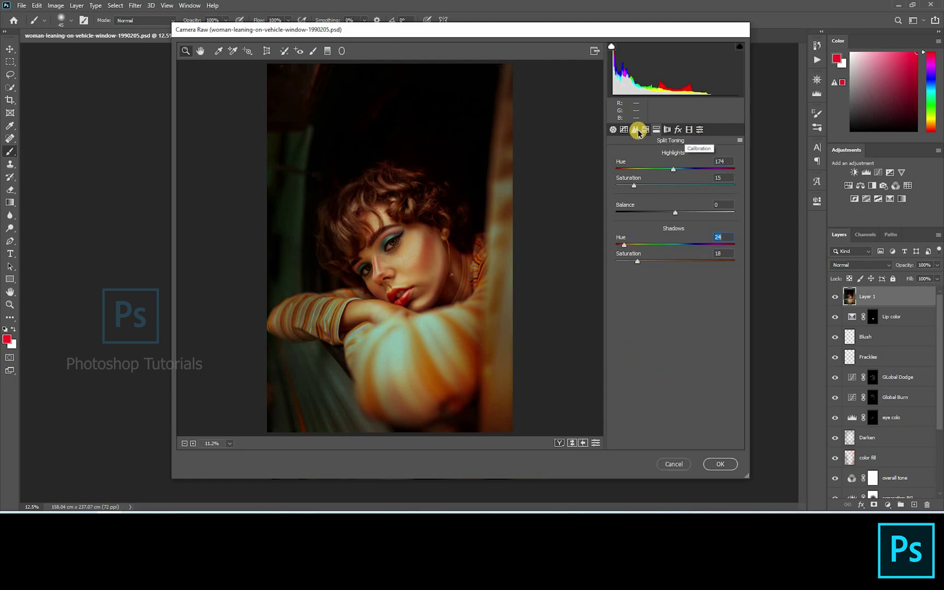
left_click(613, 130)
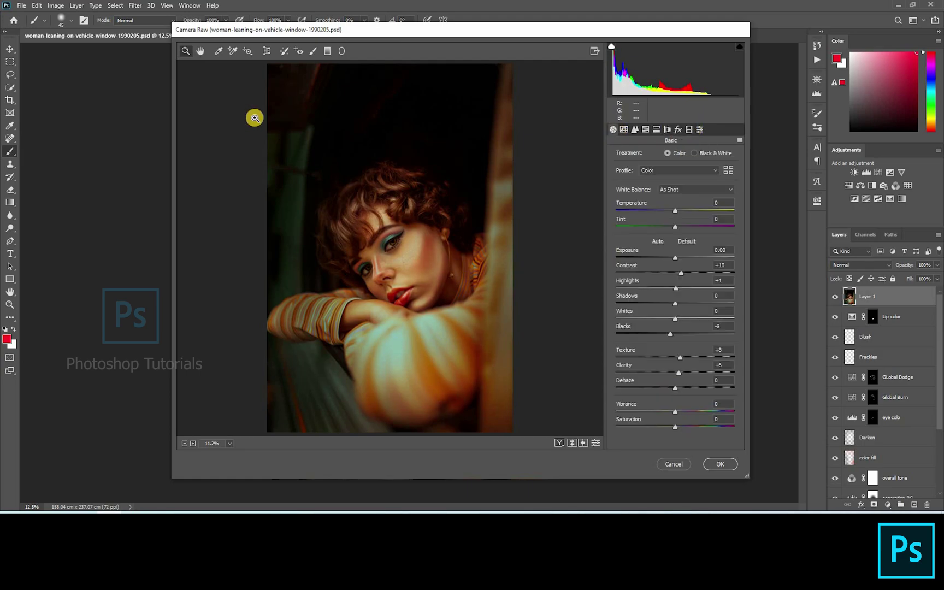
Draw an oval Radial Filter vignette around the woman (Exposure -0.35, Highlights -47, Shadows -18) and apply the grade.
left_click(339, 50)
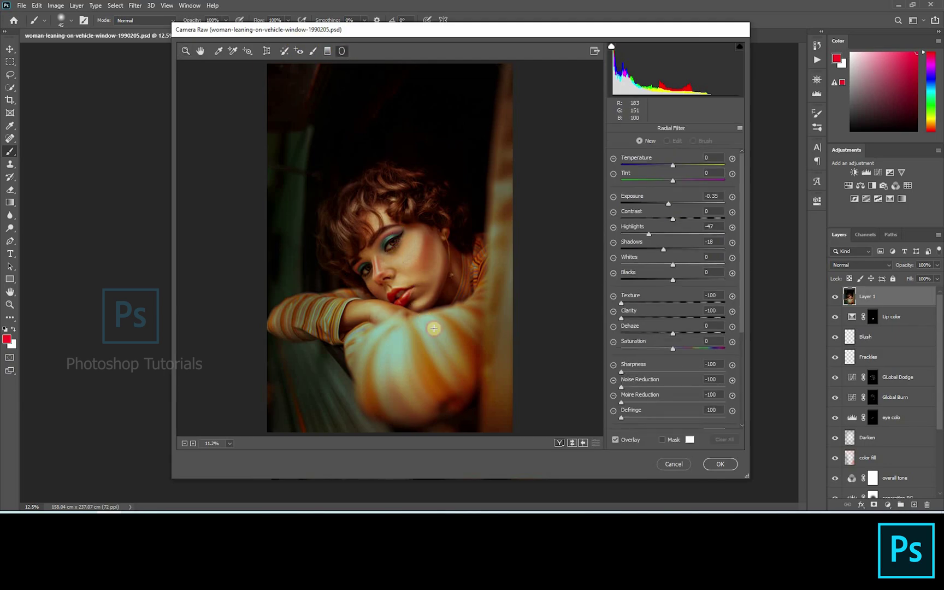
left_click_drag(474, 370, 493, 390)
left_click_drag(460, 297, 461, 309)
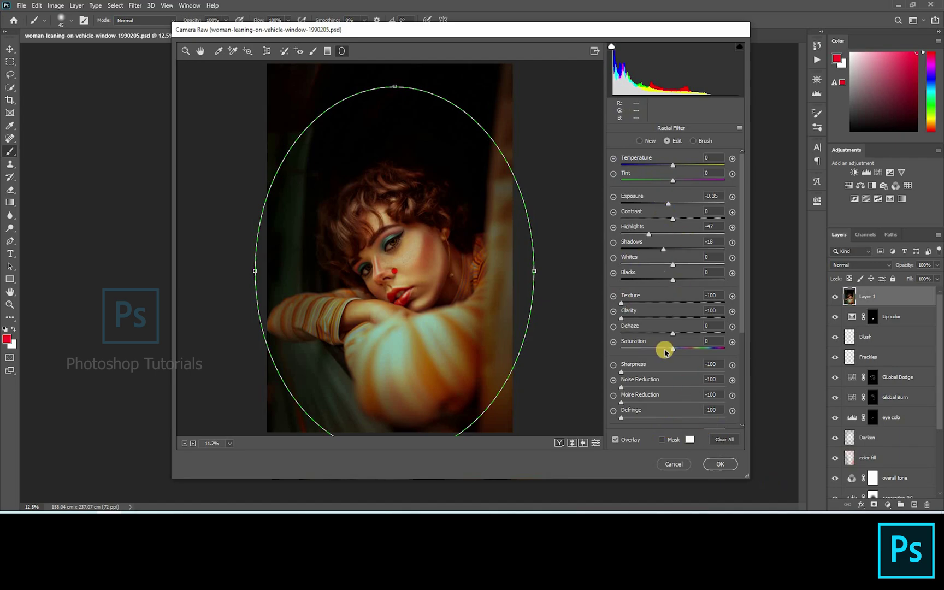
left_click(719, 471)
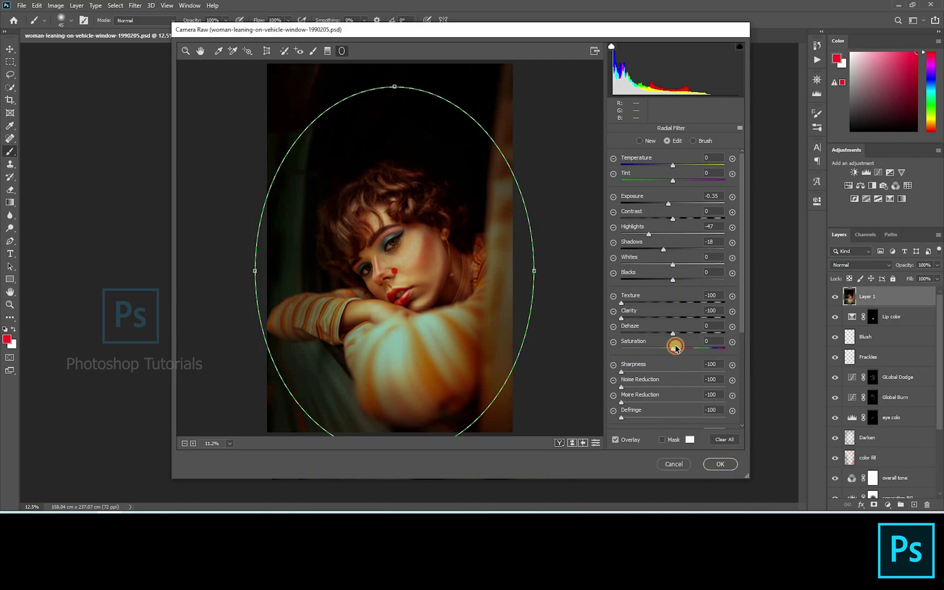